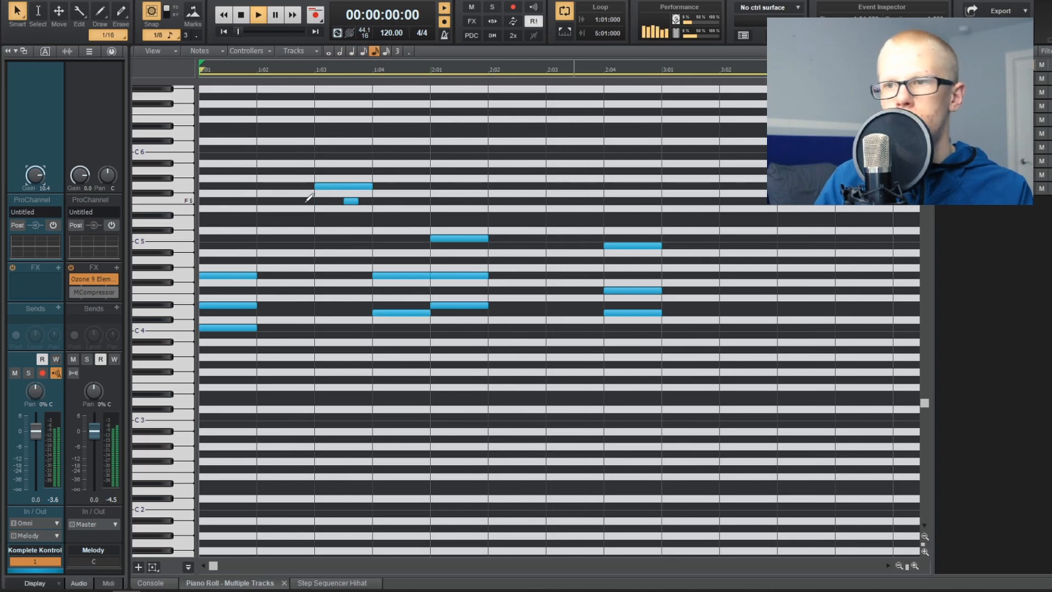
Step: Shorten the G5 note at 1:03 to an eighth, add eighth notes F5 and G5 at 2:04, and play the loop
{"action": "left_click_drag", "start_coordinate": [372, 187], "coordinate": [345, 188]}
{"action": "left_click", "coordinate": [630, 200]}
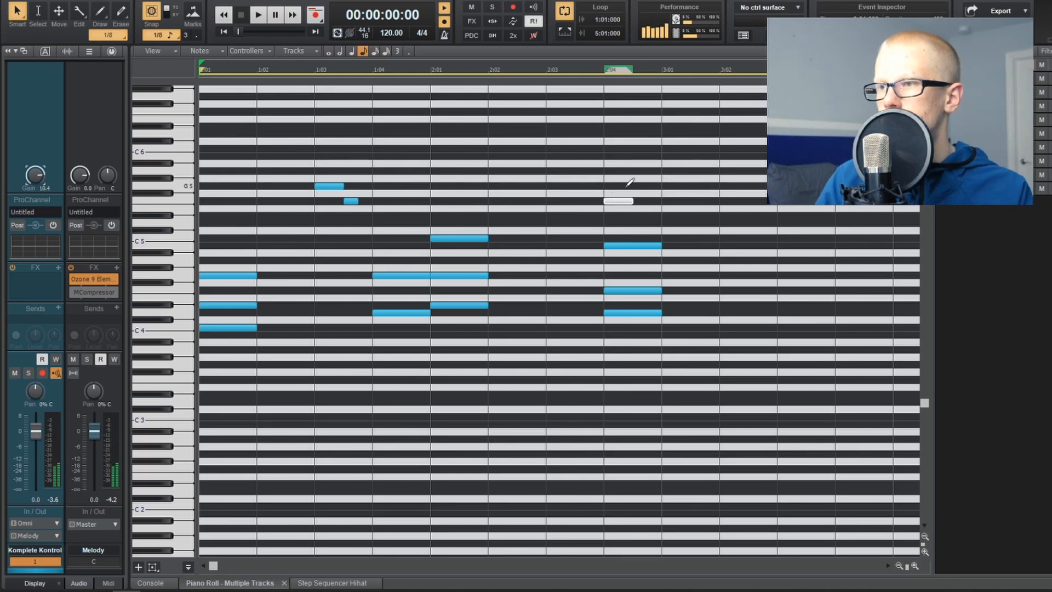
{"action": "scroll", "coordinate": [504, 193], "scroll_direction": "down", "scroll_amount": 2}
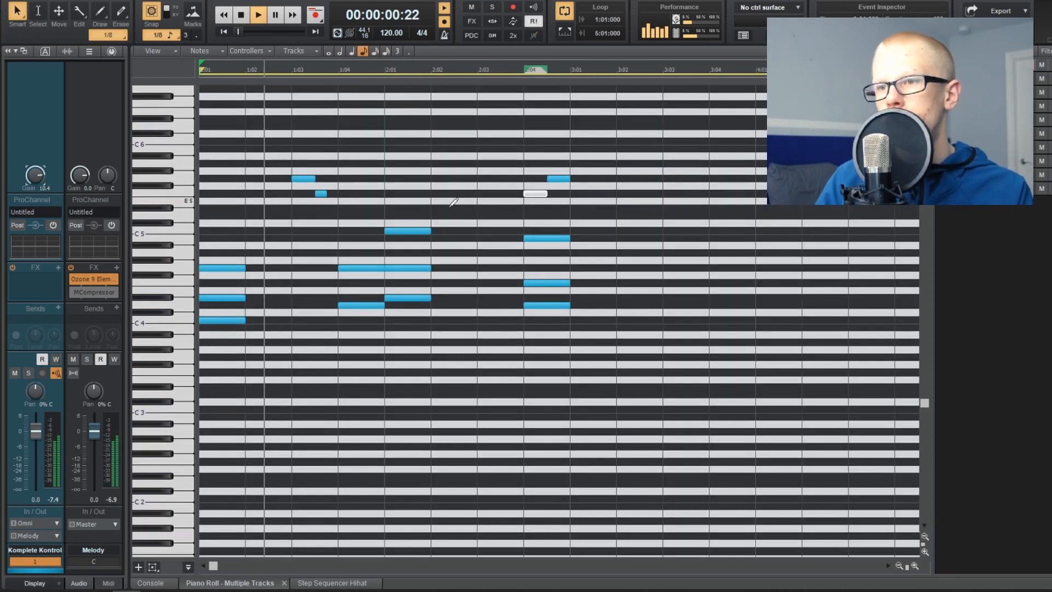
{"action": "scroll", "coordinate": [383, 213], "scroll_direction": "down", "scroll_amount": 1}
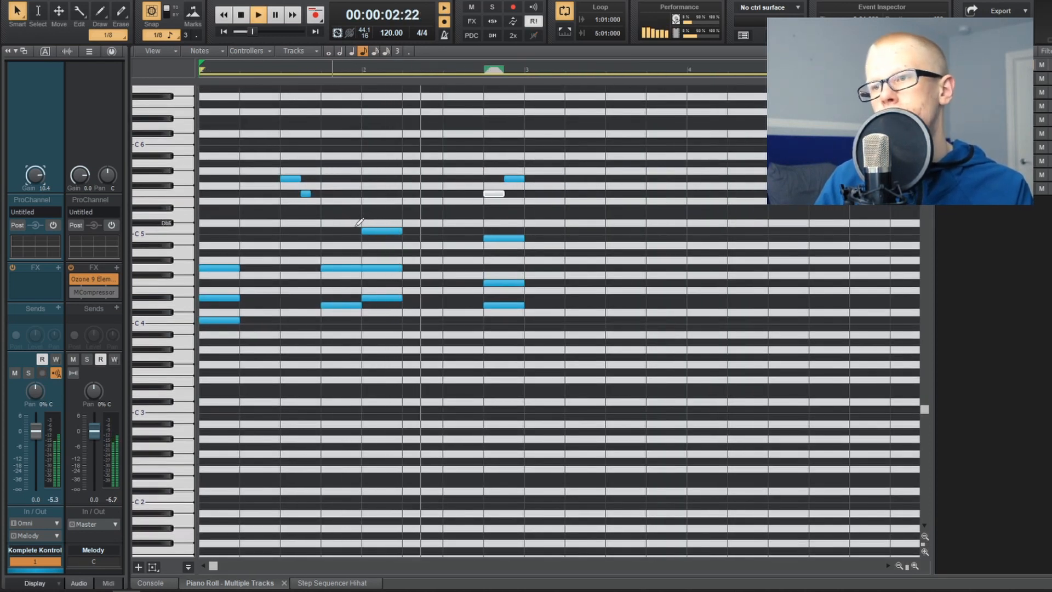
{"action": "scroll", "coordinate": [358, 222], "scroll_direction": "down", "scroll_amount": 1}
Step: Set the project tempo to 110 BPM
{"action": "left_click", "coordinate": [386, 33]}
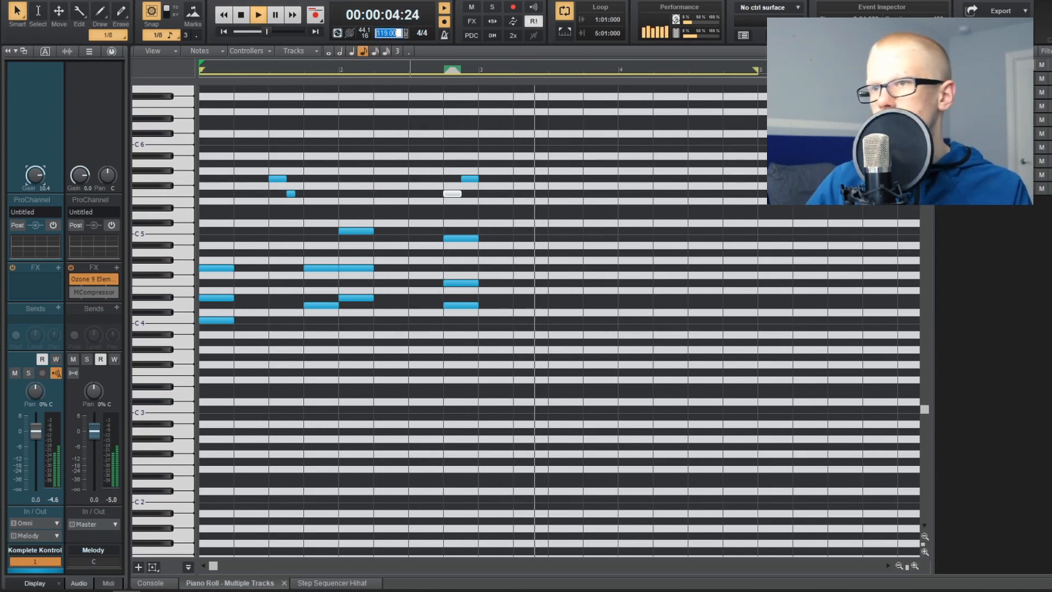
{"action": "type", "text": "110"}
{"action": "key", "text": "Return"}
Step: Open the first track's Komplete Kontrol sampler, audition the melody with the Keys - Camio sample, and close the instrument
{"action": "key", "text": "d"}
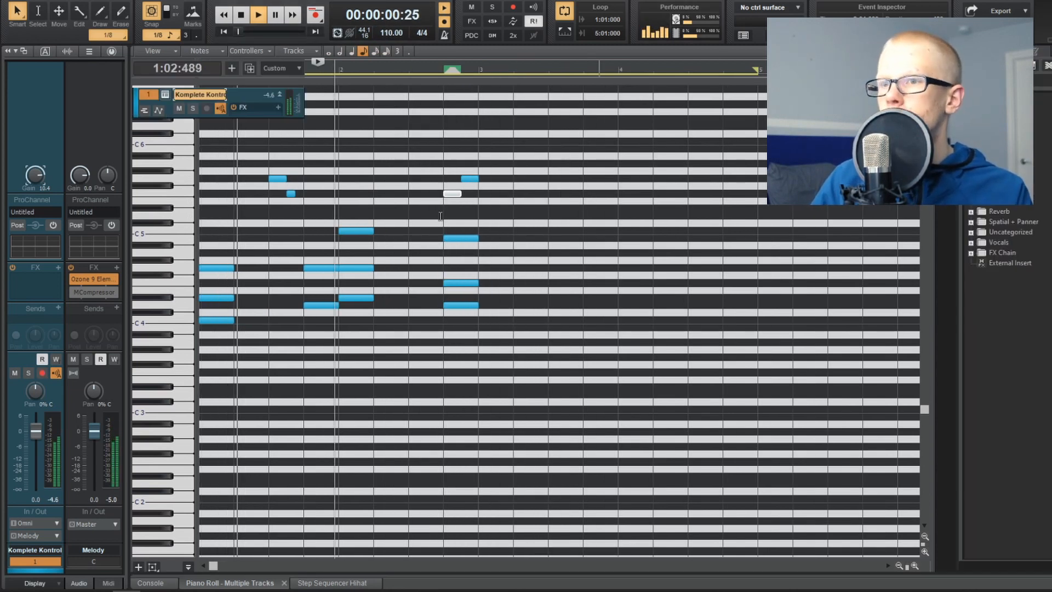
{"action": "key", "text": "space"}
{"action": "left_click", "coordinate": [167, 95]}
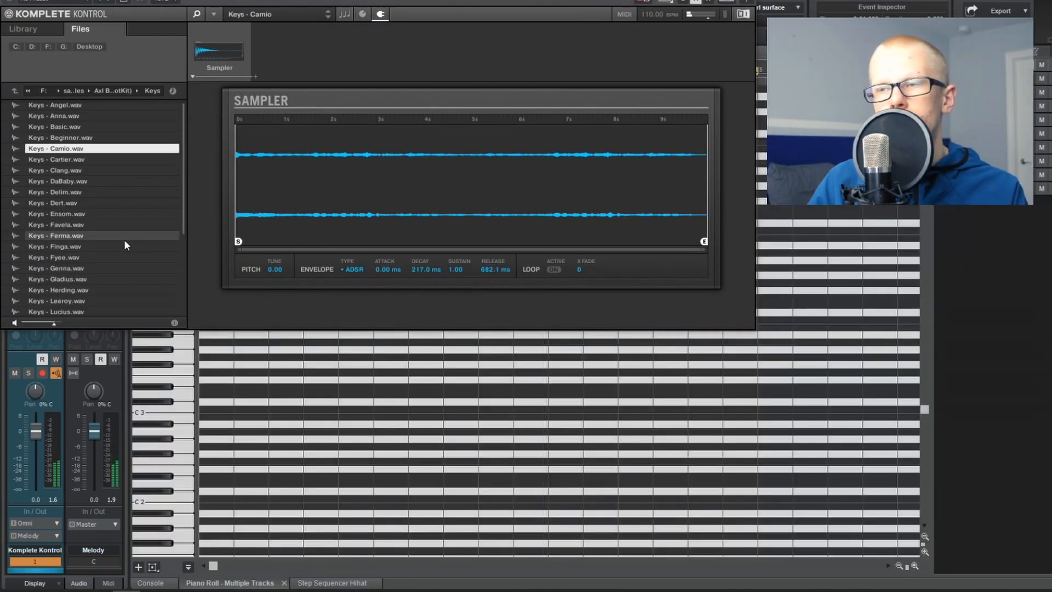
{"action": "key", "text": "space"}
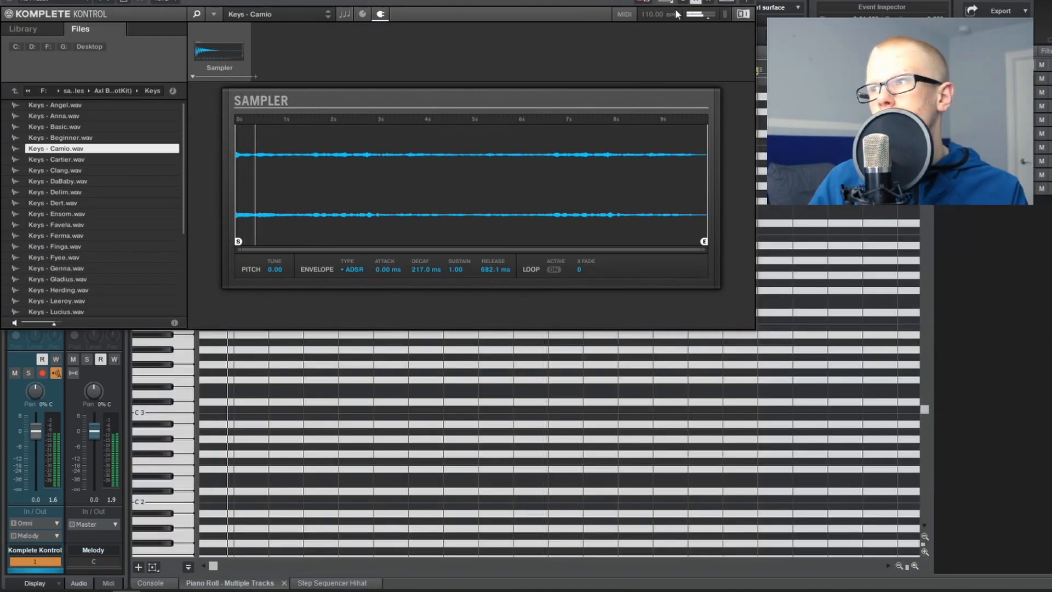
{"action": "left_click", "coordinate": [745, 1]}
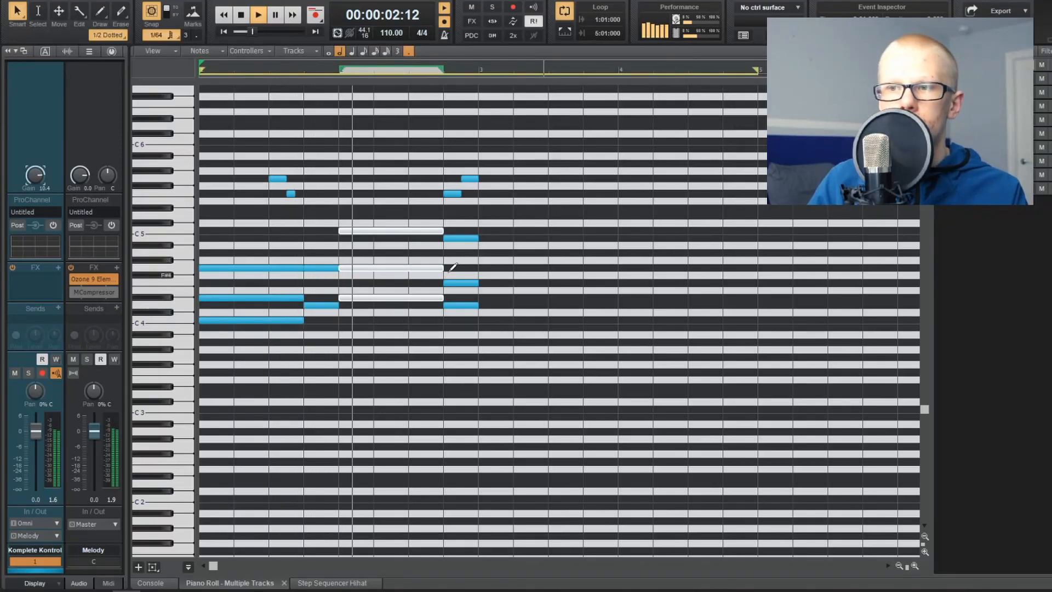
Step: Set the tempo to 99 BPM and place two consecutive eighth-note Eb5 notes on the first beat of bar 1
{"action": "left_click", "coordinate": [386, 183]}
{"action": "left_click", "coordinate": [391, 33]}
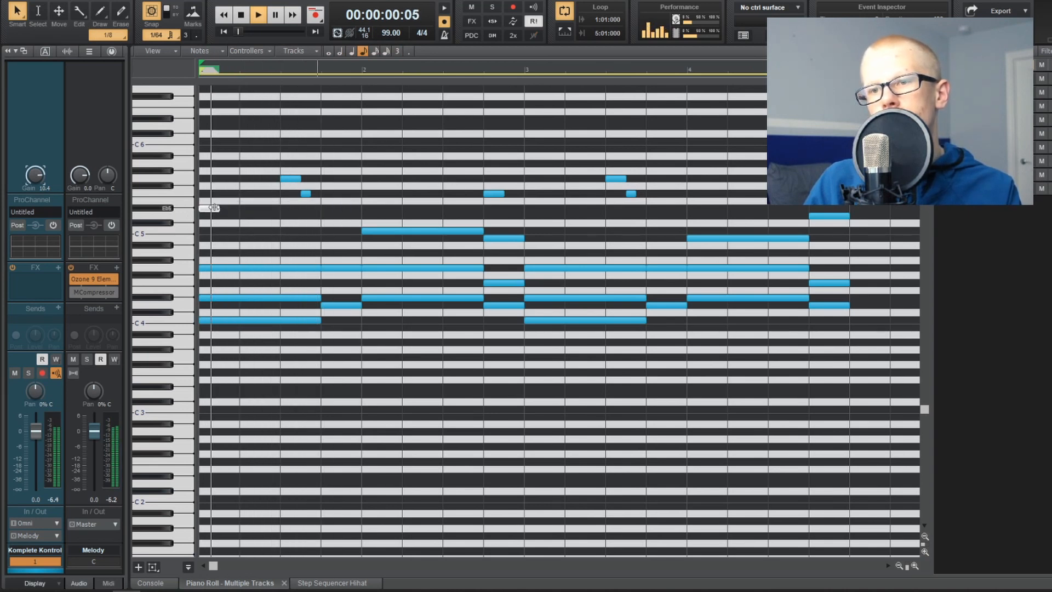
{"action": "left_click", "coordinate": [226, 208]}
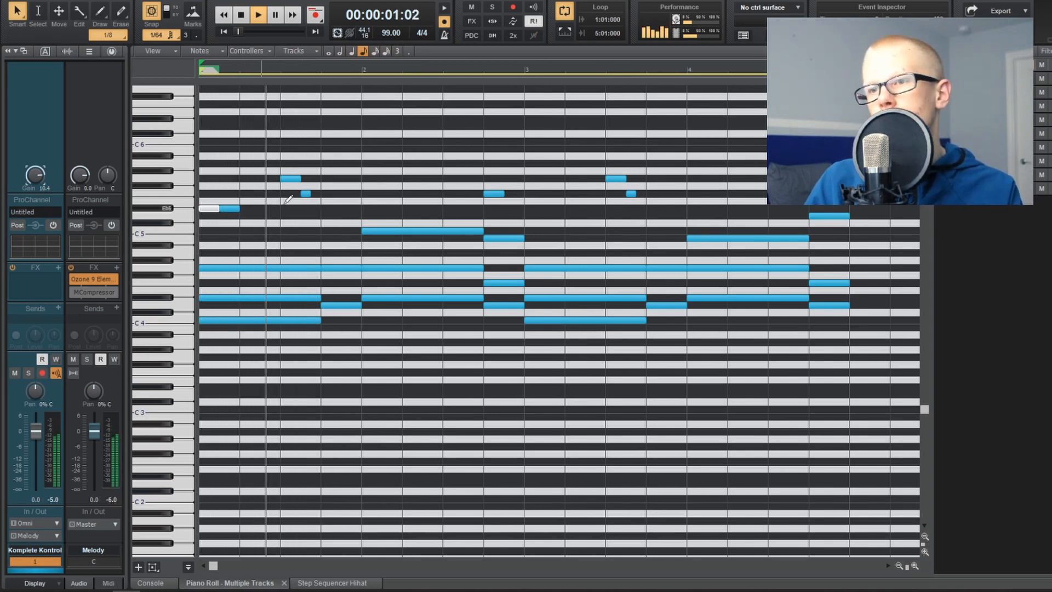
Step: Delete the short F5 note following the G5 in bar 1 and try out an extra B5 note at 1:04
{"action": "left_click_drag", "start_coordinate": [318, 203], "coordinate": [286, 165]}
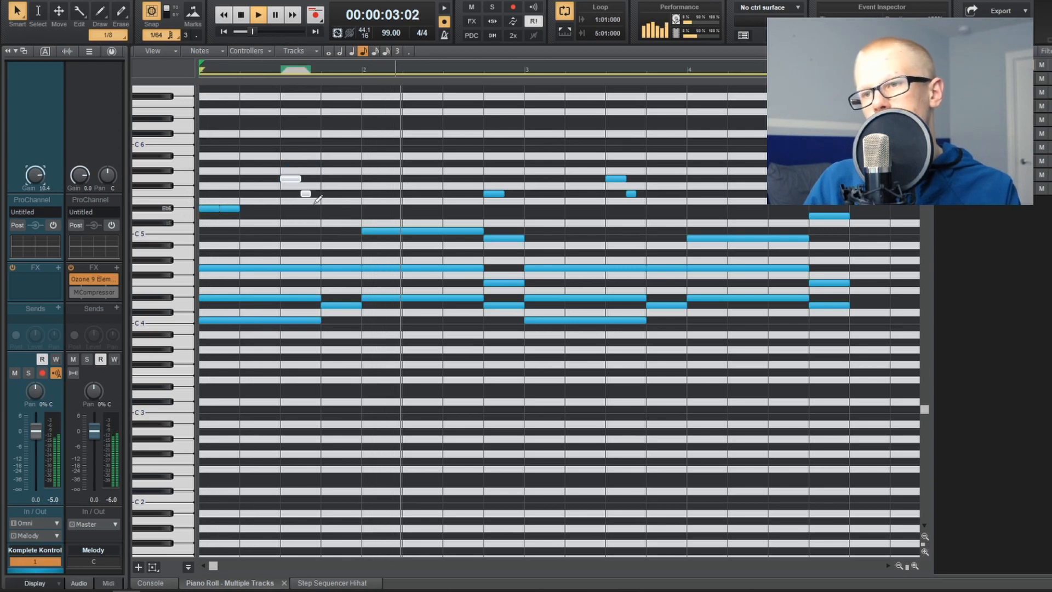
{"action": "right_click", "coordinate": [308, 194]}
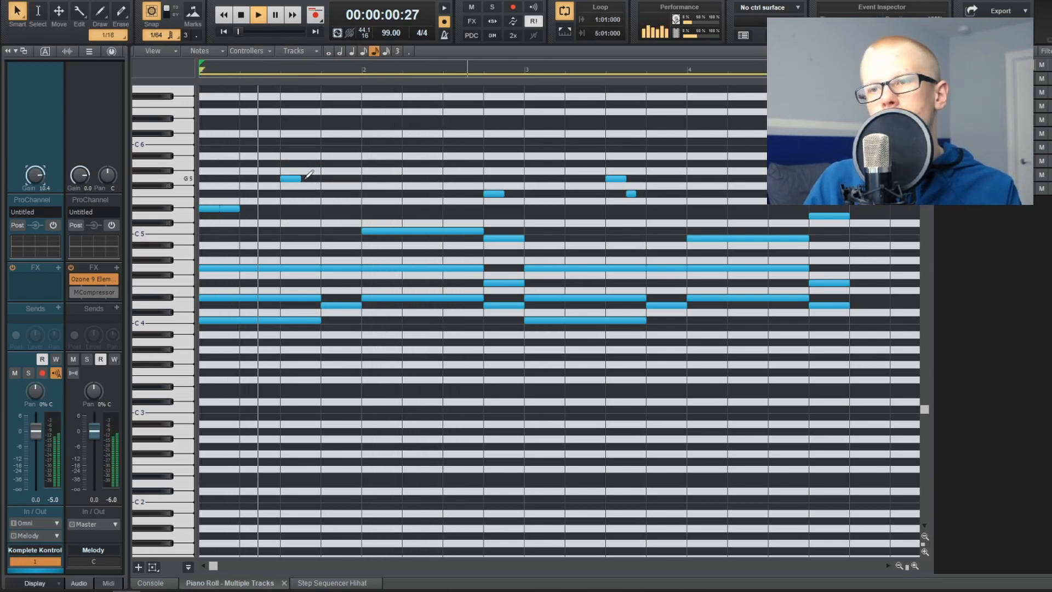
{"action": "left_click", "coordinate": [327, 147]}
{"action": "key", "text": "space"}
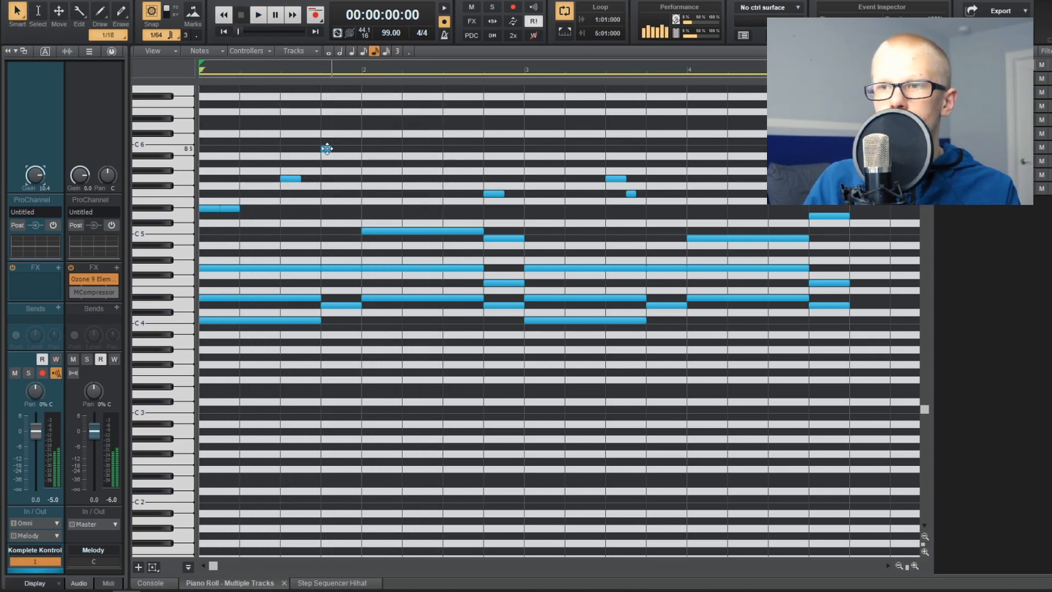
{"action": "left_click_drag", "start_coordinate": [324, 158], "coordinate": [331, 171]}
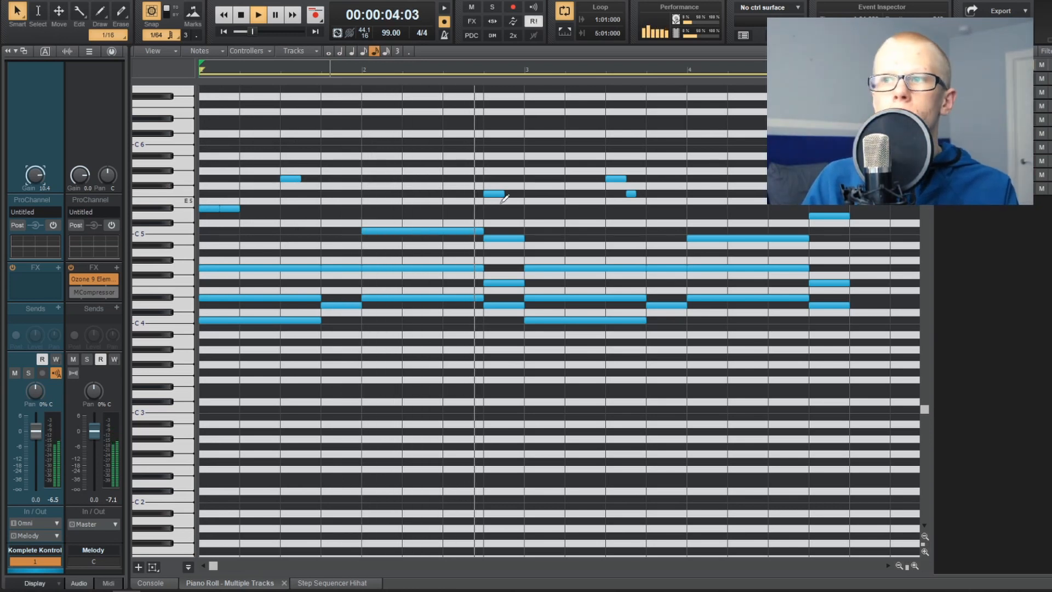
Step: Play the edited melody and open the one-shot kit's piano folder in the second track's Komplete Kontrol file browser
{"action": "scroll", "coordinate": [482, 205], "scroll_direction": "down", "scroll_amount": 1}
{"action": "scroll", "coordinate": [480, 208], "scroll_direction": "right", "scroll_amount": 2}
{"action": "scroll", "coordinate": [481, 209], "scroll_direction": "down", "scroll_amount": 1}
{"action": "scroll", "coordinate": [465, 210], "scroll_direction": "left", "scroll_amount": 1}
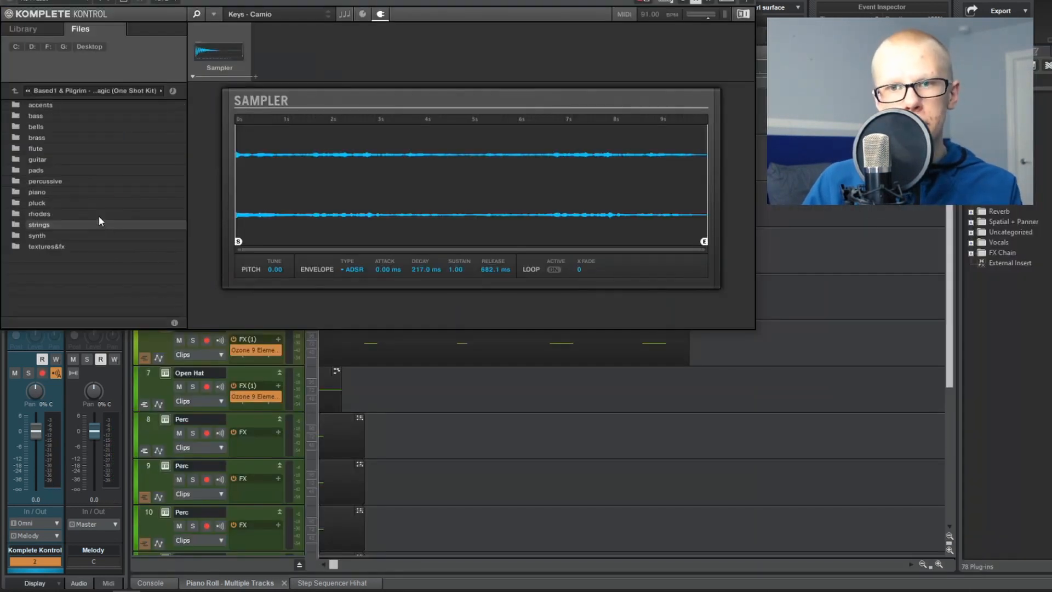
{"action": "double_click", "coordinate": [65, 192]}
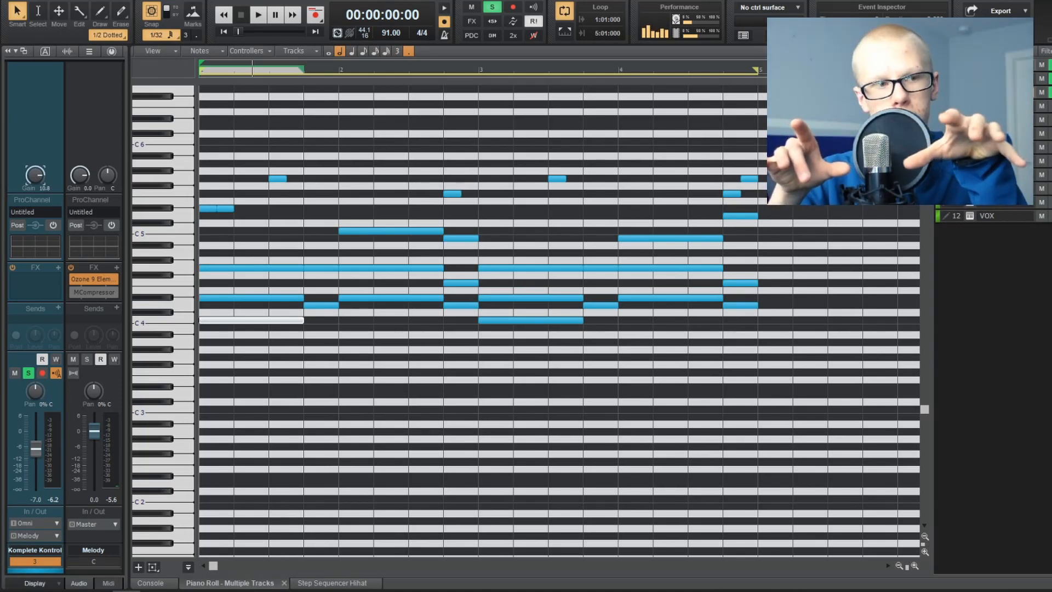
Step: Select the lowest note of every chord across all four bars and copy them one octave and two octaves down
{"action": "left_click_drag", "start_coordinate": [305, 281], "coordinate": [375, 323]}
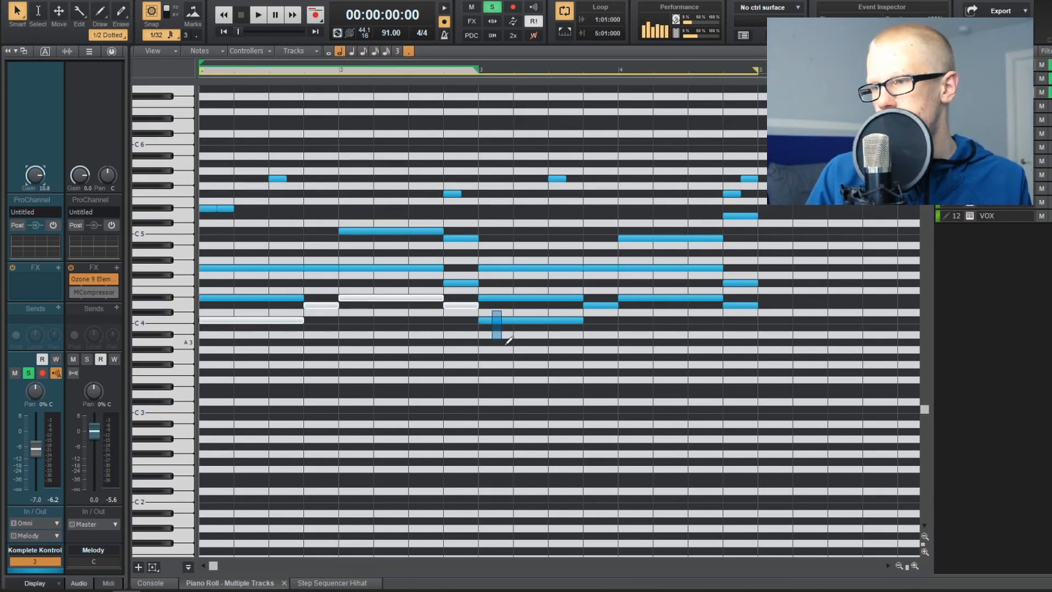
{"action": "left_click_drag", "start_coordinate": [509, 340], "coordinate": [510, 340]}
{"action": "left_click_drag", "start_coordinate": [614, 283], "coordinate": [664, 333]}
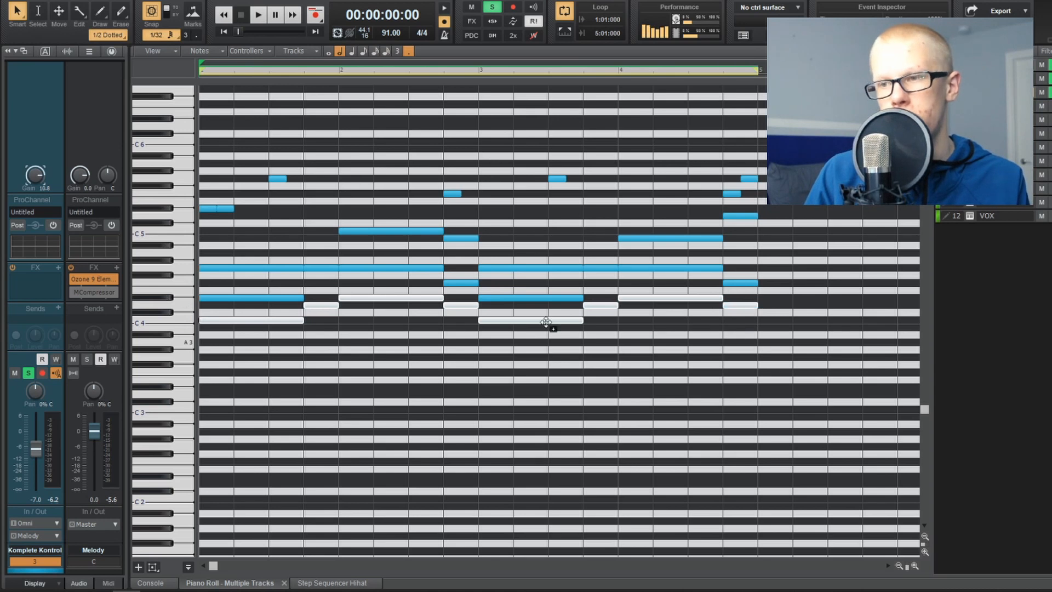
{"action": "left_click_drag", "start_coordinate": [240, 321], "coordinate": [217, 409]}
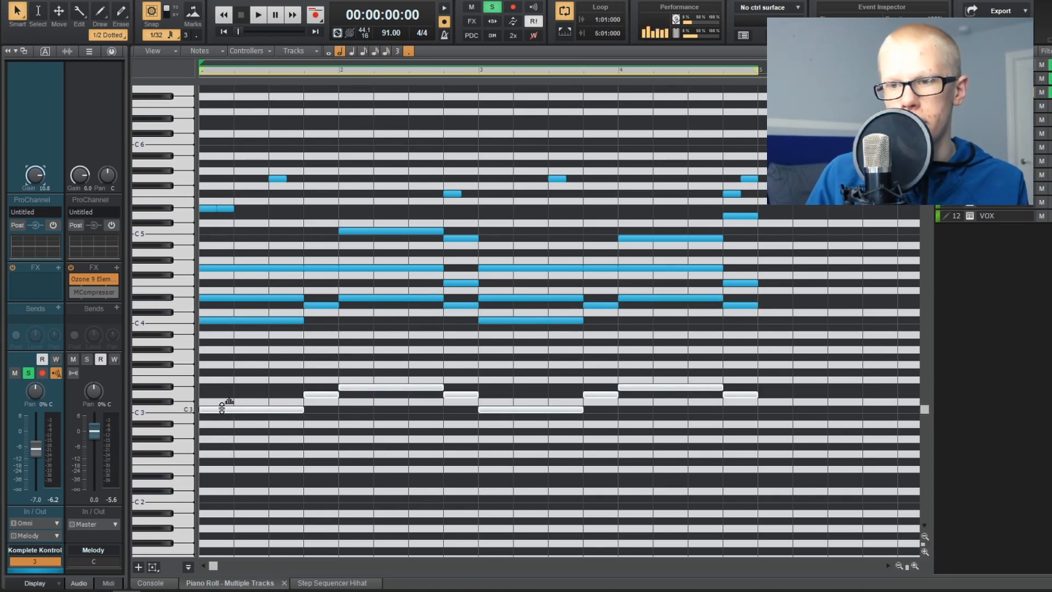
{"action": "left_click_drag", "start_coordinate": [222, 408], "coordinate": [213, 496]}
Step: Play the loop in the track view and unsolo the first and second Komplete Kontrol tracks
{"action": "key", "text": "space"}
{"action": "key", "text": "d"}
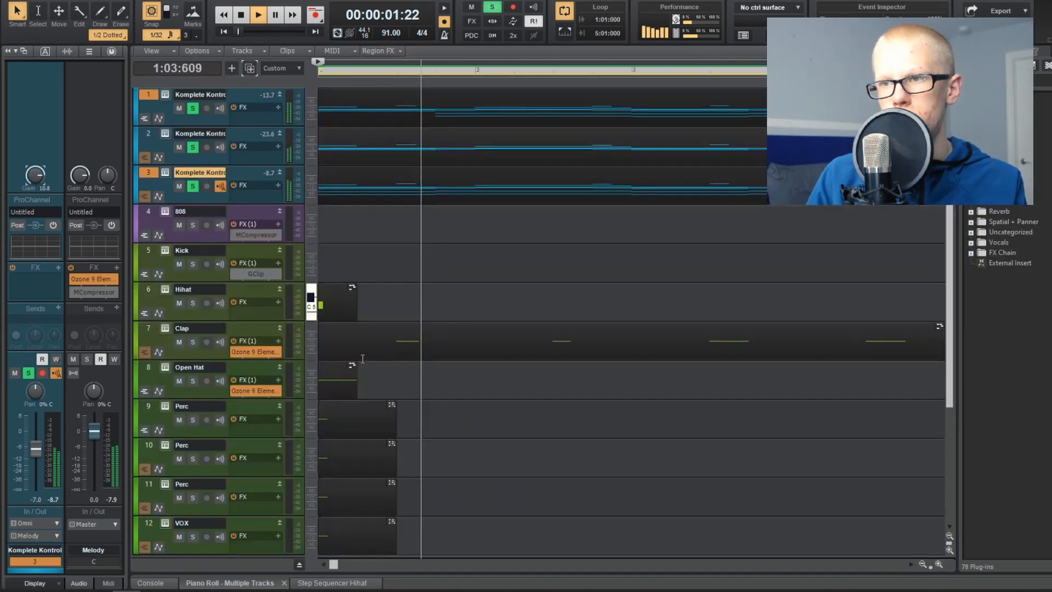
{"action": "scroll", "coordinate": [362, 359], "scroll_direction": "down", "scroll_amount": 3}
{"action": "left_click", "coordinate": [192, 148]}
{"action": "left_click", "coordinate": [192, 108]}
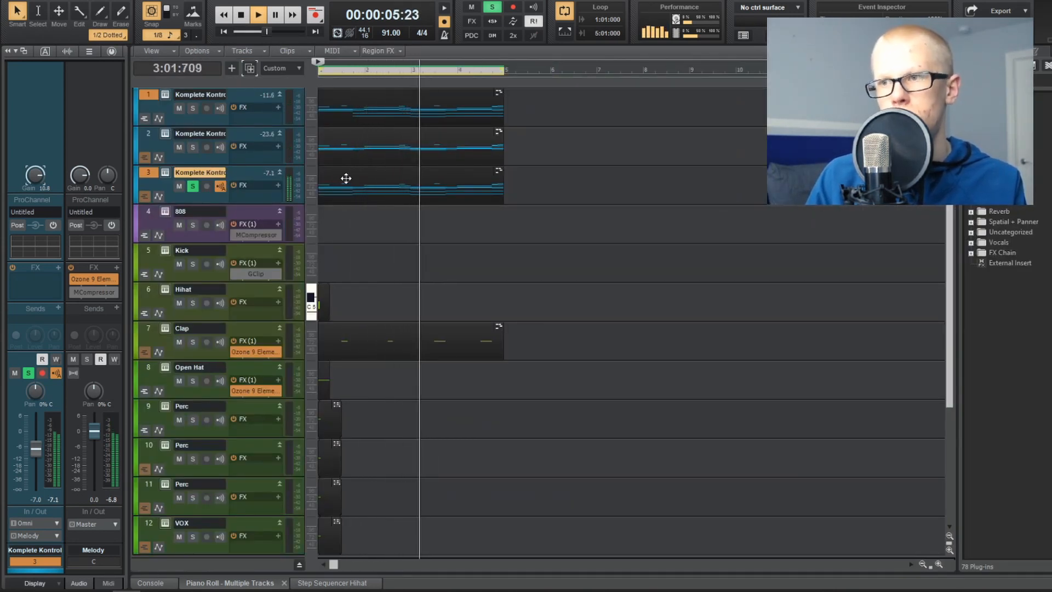
Step: Transpose the clips on all three Komplete Kontrol tracks up four semitones
{"action": "left_click_drag", "start_coordinate": [532, 188], "coordinate": [168, 48]}
{"action": "key", "text": "ctrl+t"}
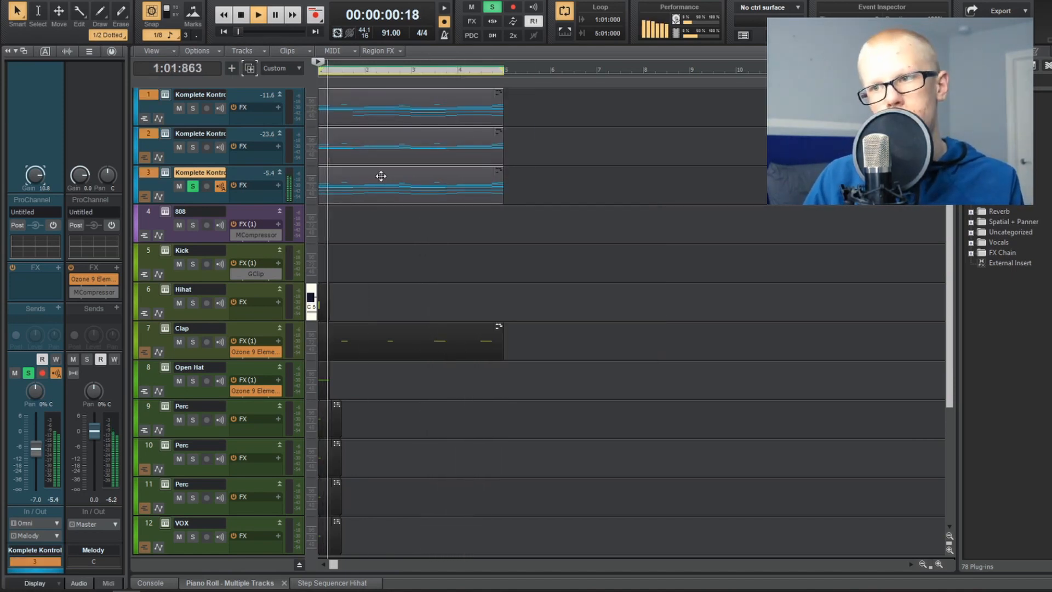
Step: Open the third track's clip in the maximized piano roll and raise the top two notes of the bar 4 chord one semitone
{"action": "double_click", "coordinate": [382, 174]}
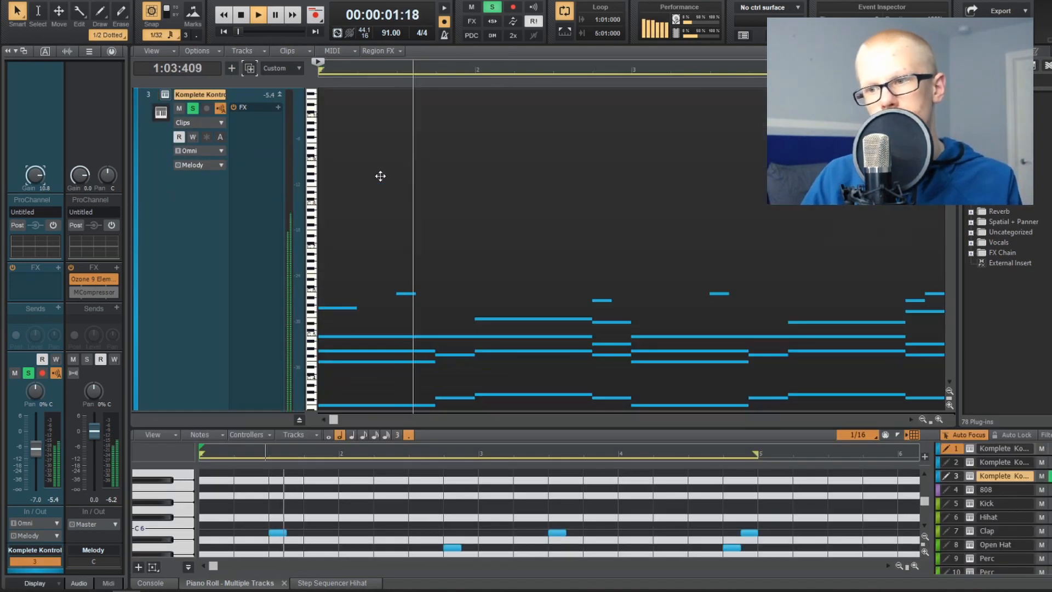
{"action": "key", "text": "shift+d"}
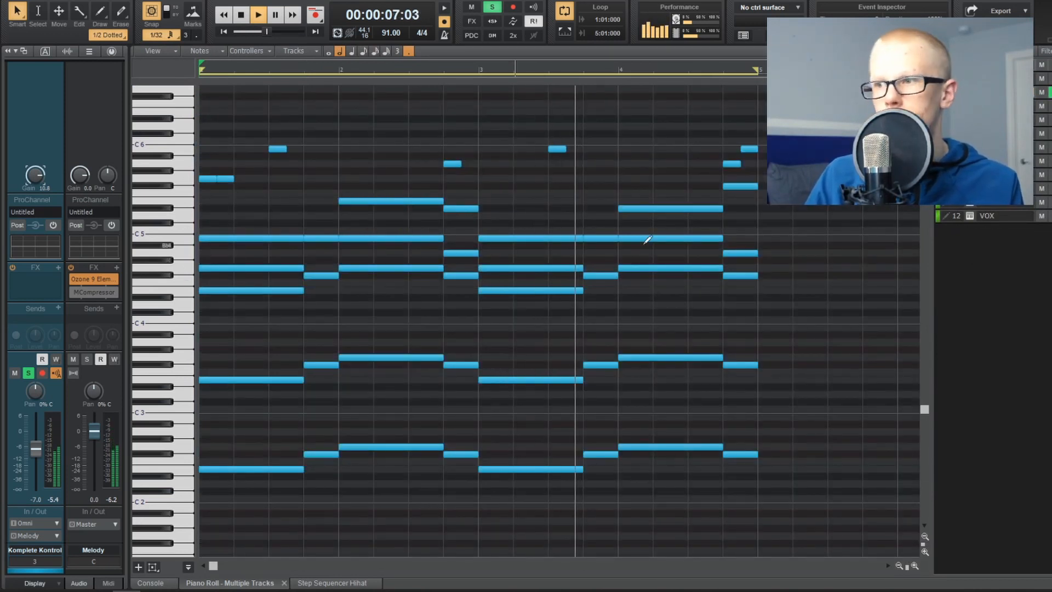
{"action": "key", "text": "space"}
{"action": "left_click_drag", "start_coordinate": [647, 209], "coordinate": [647, 217]}
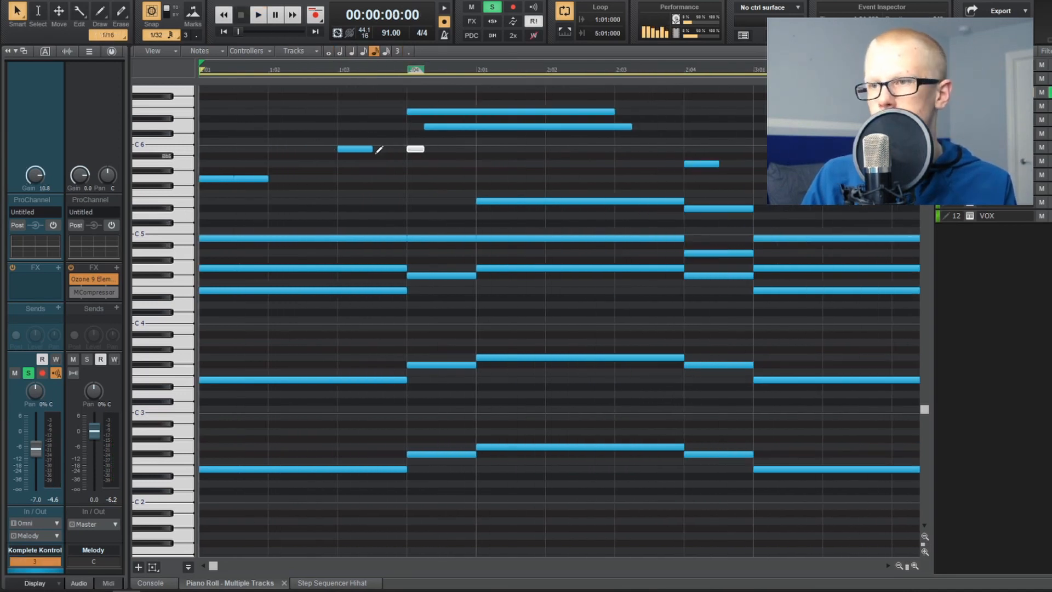
Step: Build a descending fill of 1/16 notes E6, D6 and B5 on beat 1:04 and play it back
{"action": "left_click_drag", "start_coordinate": [420, 143], "coordinate": [581, 131]}
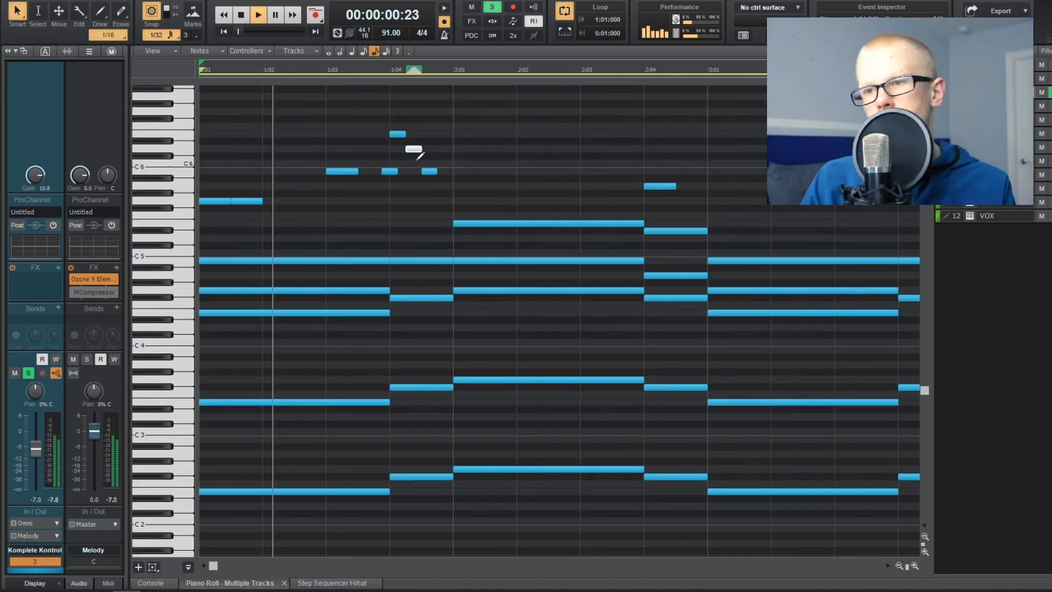
{"action": "scroll", "coordinate": [417, 160], "scroll_direction": "down", "scroll_amount": 1}
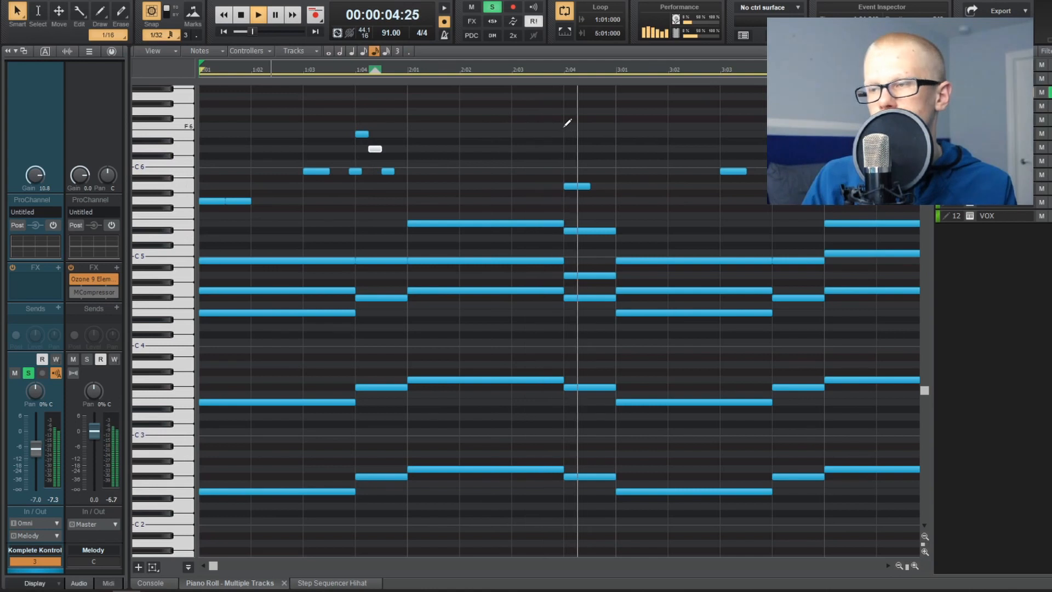
{"action": "scroll", "coordinate": [497, 177], "scroll_direction": "down", "scroll_amount": 1}
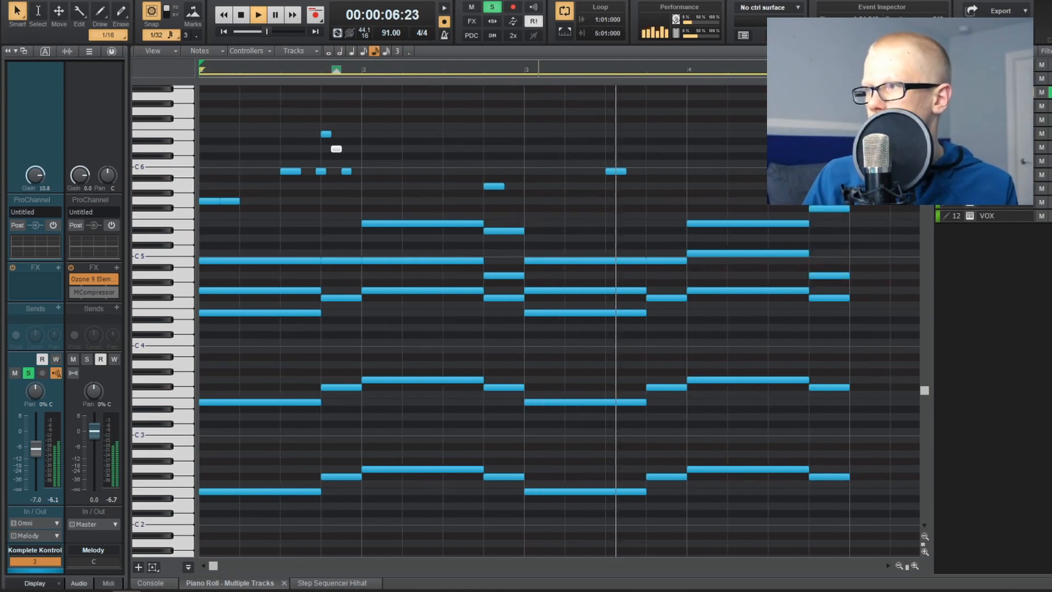
Step: Add a descending run of 1/16 notes G6, E6, D6 and B5 over beats 2:03 and 2:04, and adjust the D6 note
{"action": "left_click", "coordinate": [562, 533]}
{"action": "left_click", "coordinate": [565, 534]}
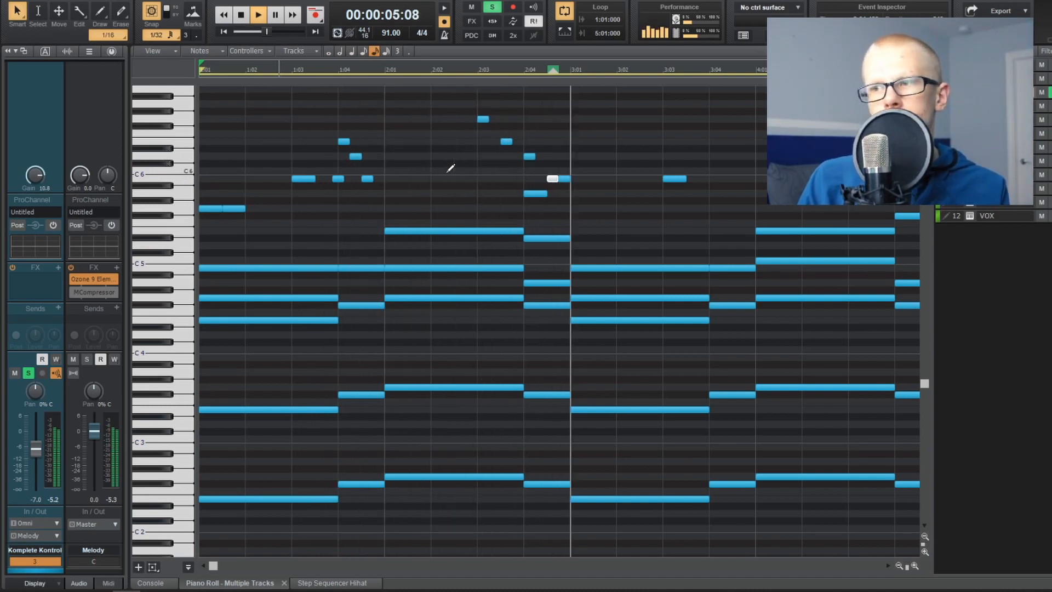
{"action": "key", "text": "w"}
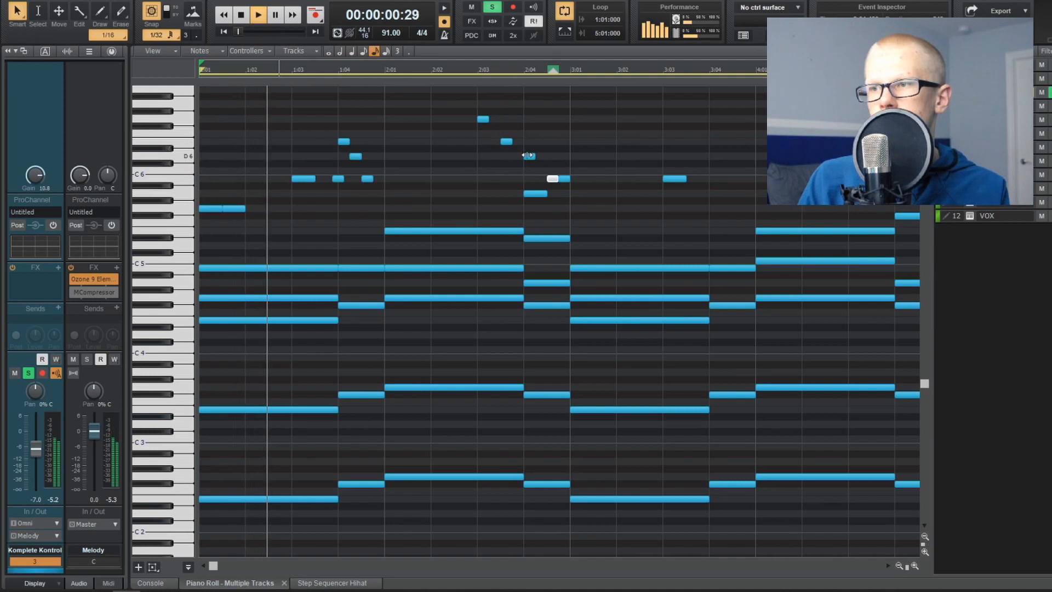
{"action": "left_click_drag", "start_coordinate": [527, 156], "coordinate": [528, 140]}
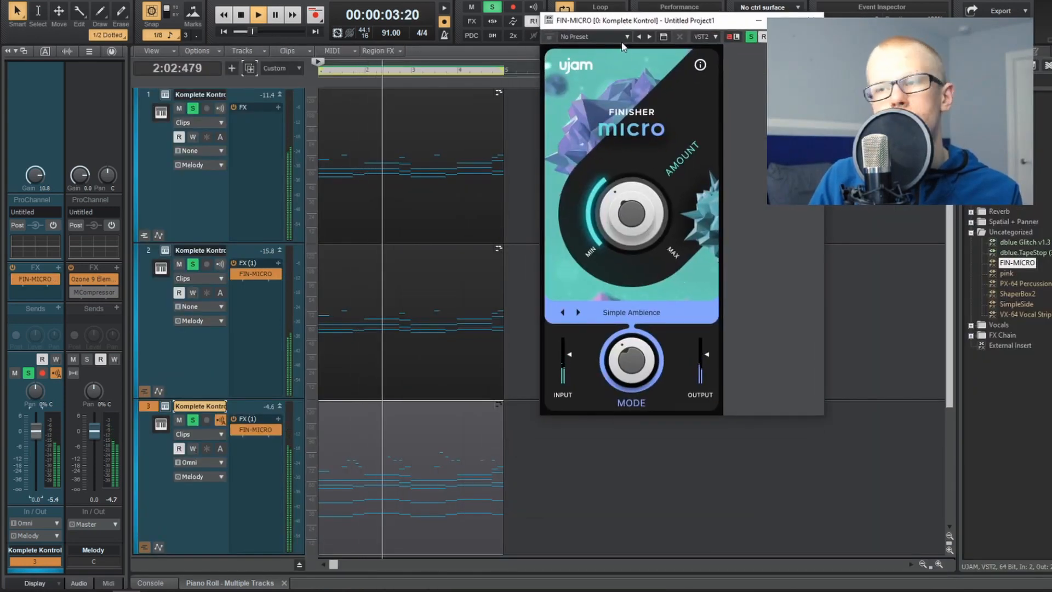
Step: Set the third track's FIN-MICRO effect to the Jetplane mode and play the loop with only that track soloed
{"action": "scroll", "coordinate": [461, 146], "scroll_direction": "down", "scroll_amount": 2}
{"action": "scroll", "coordinate": [461, 145], "scroll_direction": "up", "scroll_amount": 2}
{"action": "key", "text": "space"}
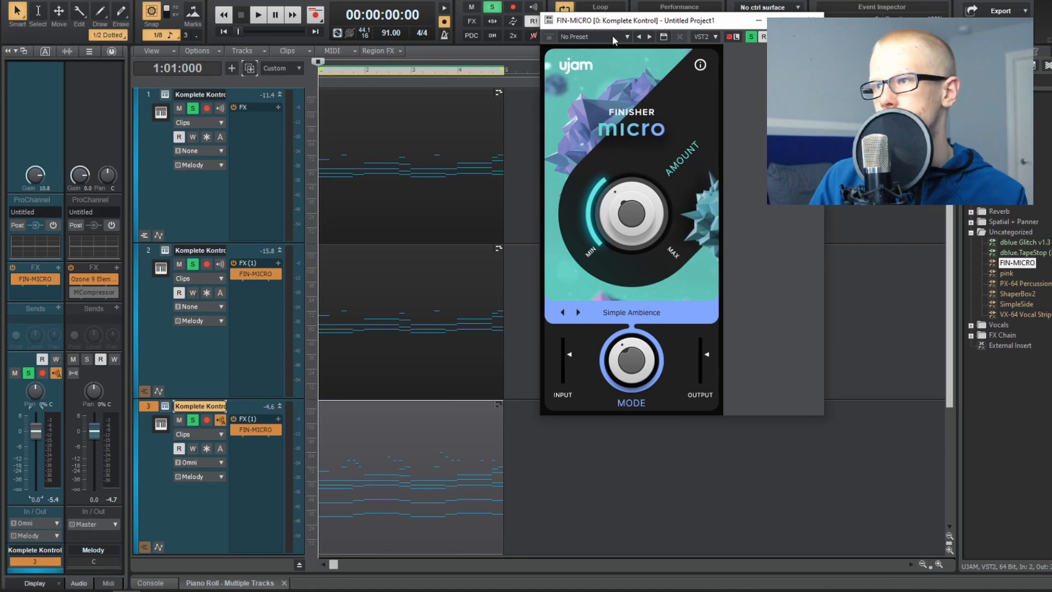
{"action": "left_click_drag", "start_coordinate": [623, 25], "coordinate": [593, 64]}
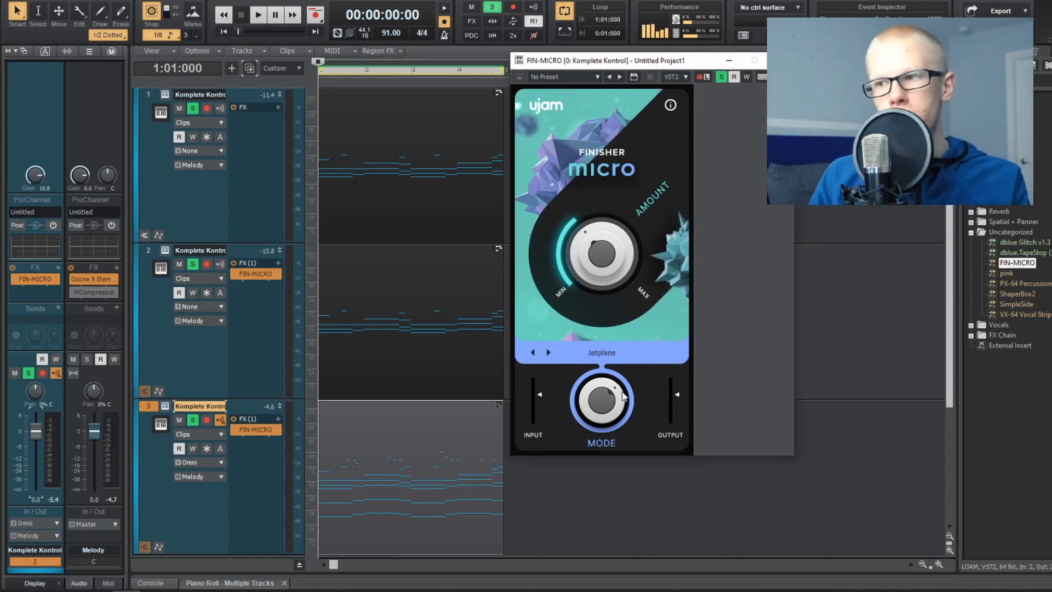
{"action": "key", "text": "space"}
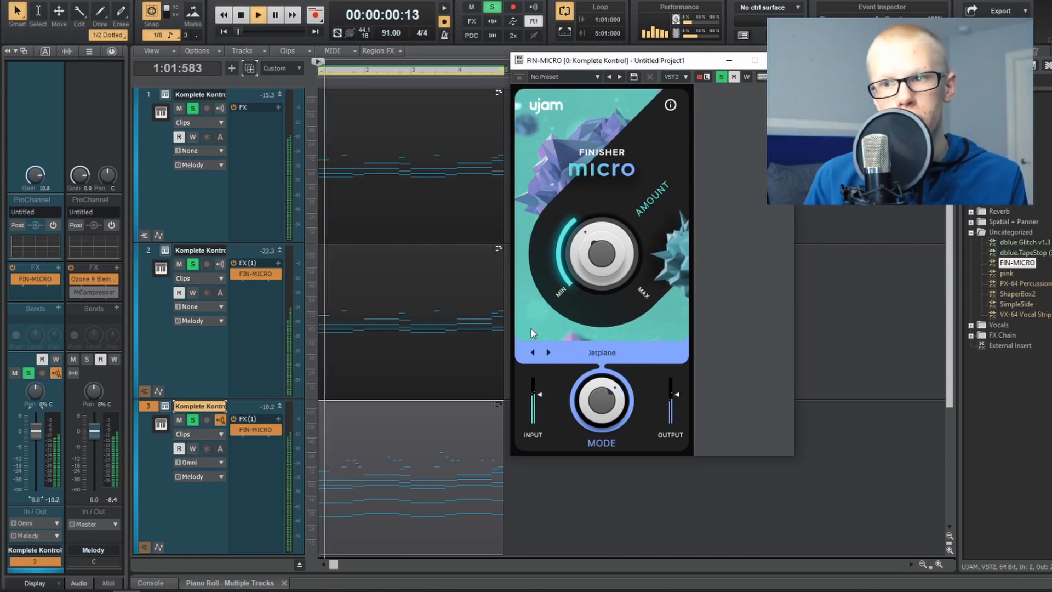
{"action": "left_click", "coordinate": [194, 265]}
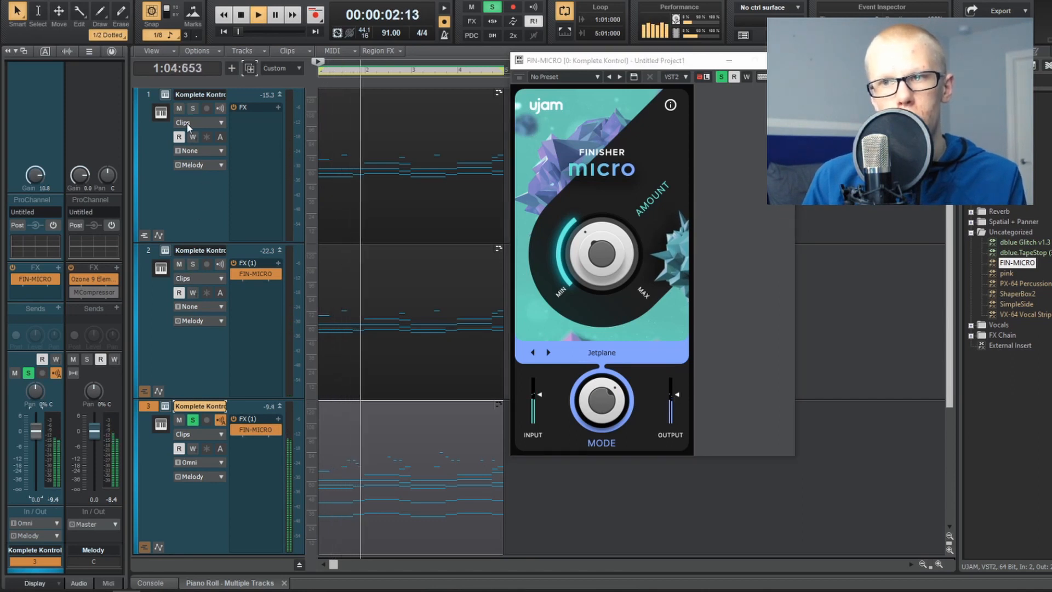
Step: Try the third track's FIN-MICRO effect in Distroytion mode with a higher amount while playing the loop
{"action": "key", "text": "space"}
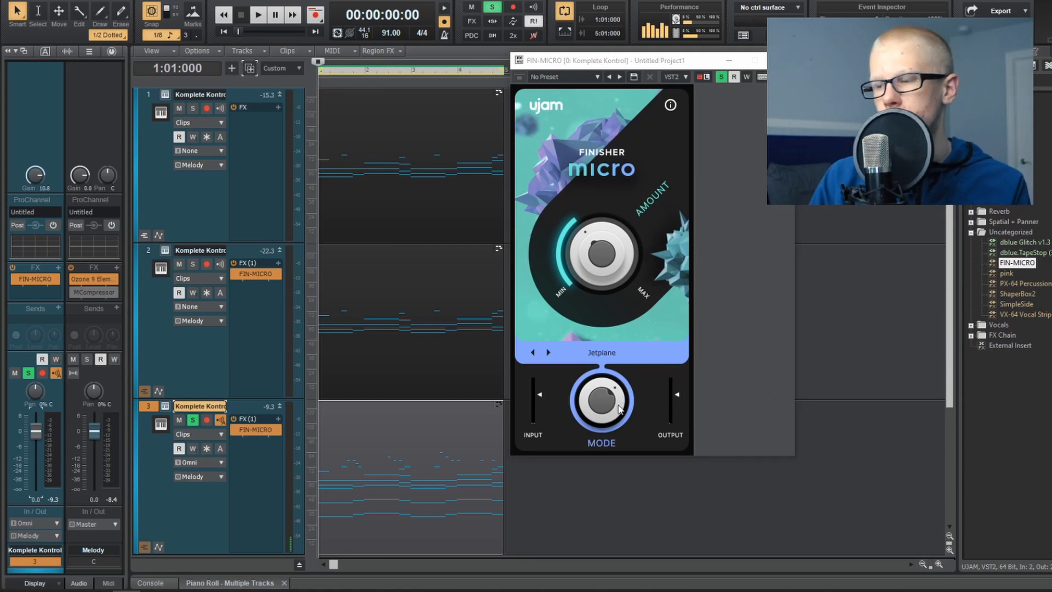
{"action": "left_click_drag", "start_coordinate": [602, 401], "coordinate": [601, 396]}
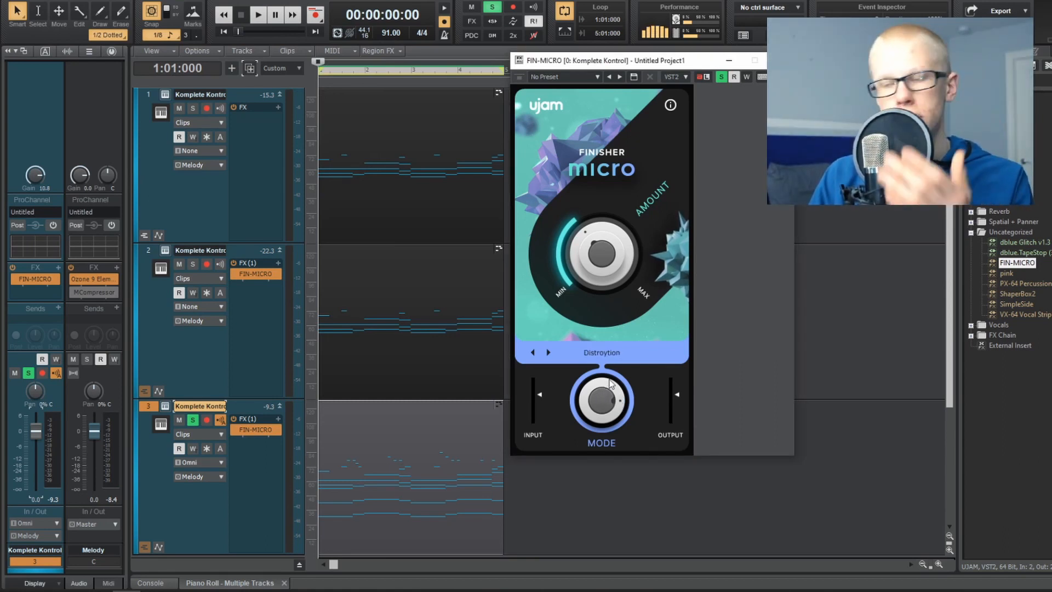
{"action": "key", "text": "space"}
{"action": "mouse_move", "coordinate": [611, 249]}
{"action": "left_mouse_down"}
{"action": "mouse_move", "coordinate": [617, 220]}
{"action": "mouse_move", "coordinate": [612, 237]}
{"action": "left_mouse_up"}
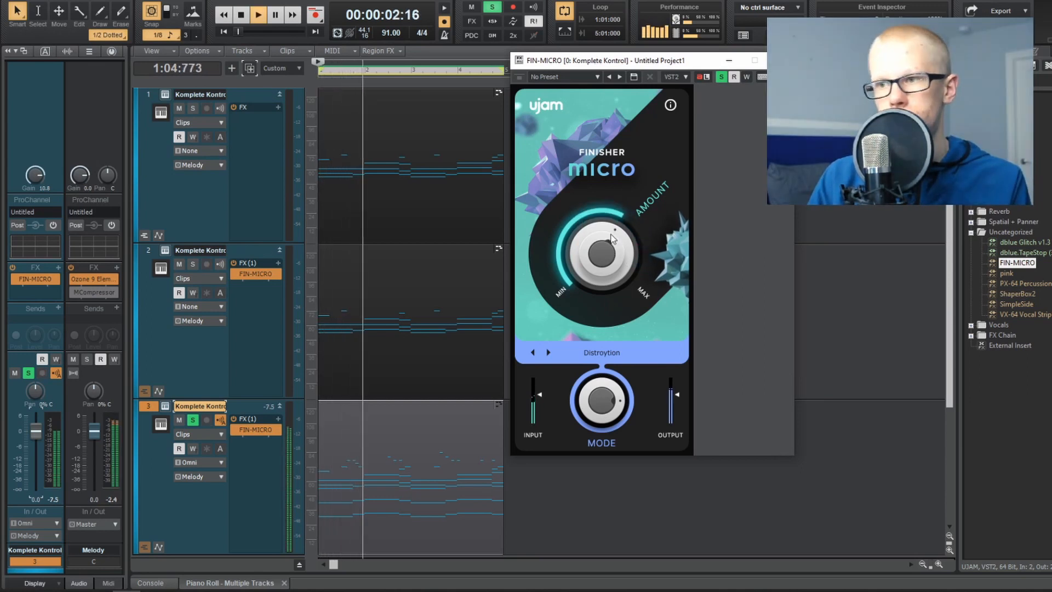
{"action": "key", "text": "space"}
Step: Try FIN-MICRO's FrequencyShift mode and reduce the amount during playback
{"action": "left_click", "coordinate": [612, 394]}
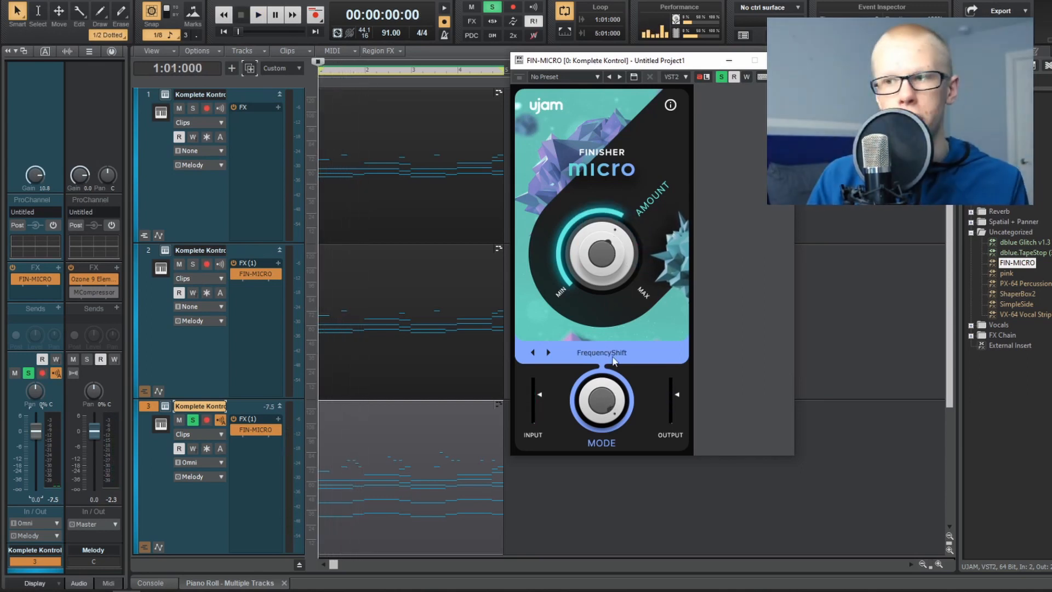
{"action": "key", "text": "space"}
{"action": "left_click_drag", "start_coordinate": [604, 283], "coordinate": [598, 328]}
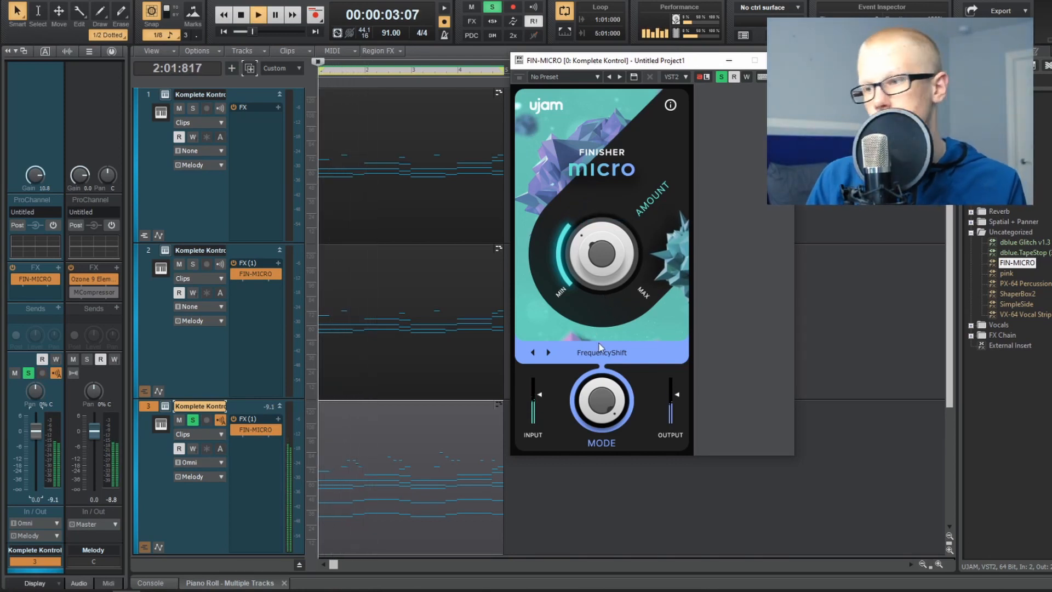
{"action": "key", "text": "space"}
Step: Try FIN-MICRO's CombFilter mode and raise the amount to about halfway during playback
{"action": "left_click", "coordinate": [608, 397]}
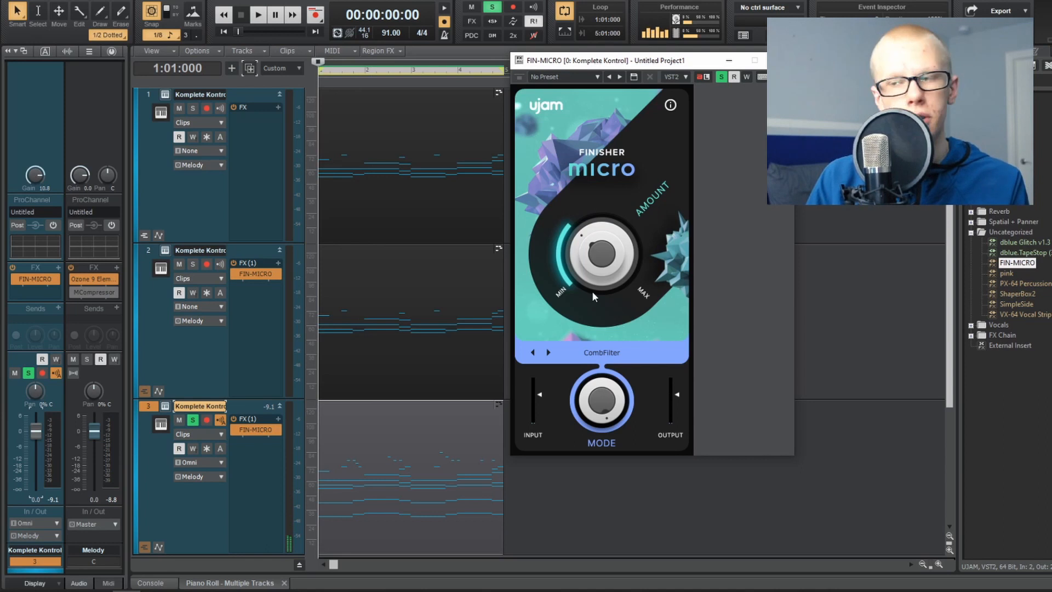
{"action": "key", "text": "space"}
{"action": "left_click_drag", "start_coordinate": [597, 279], "coordinate": [601, 255]}
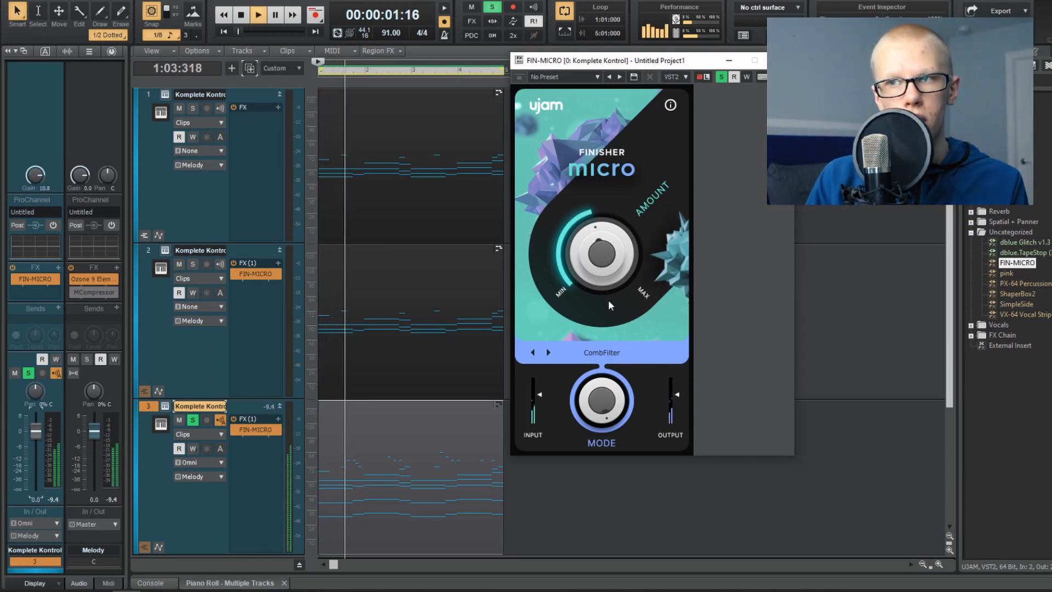
Step: Set FIN-MICRO to the Simple Ambience mode and adjust its amount while the soloed third track plays
{"action": "left_click", "coordinate": [600, 394]}
{"action": "key", "text": "space"}
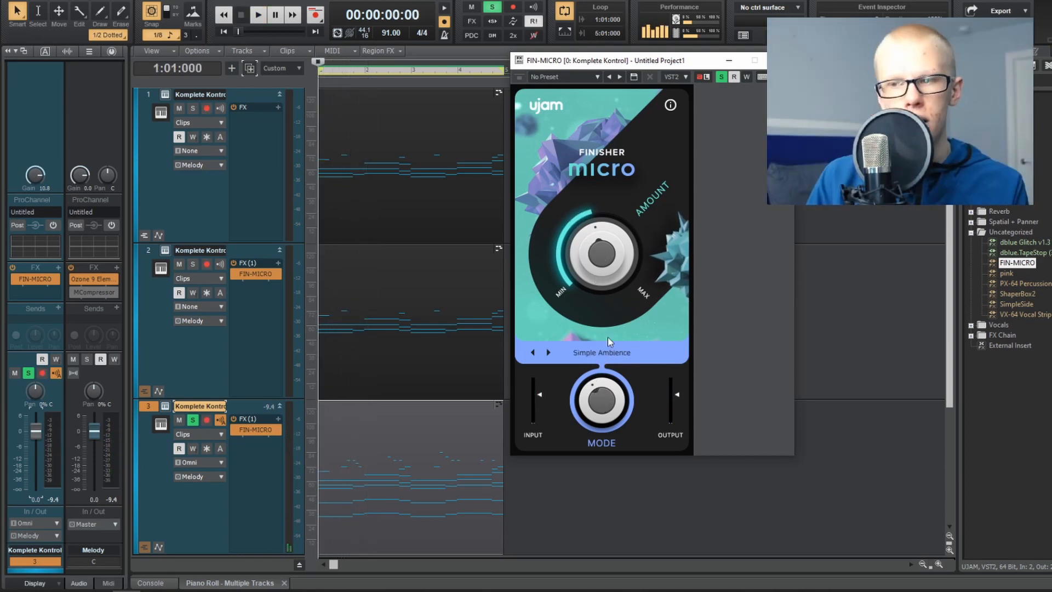
{"action": "key", "text": "space"}
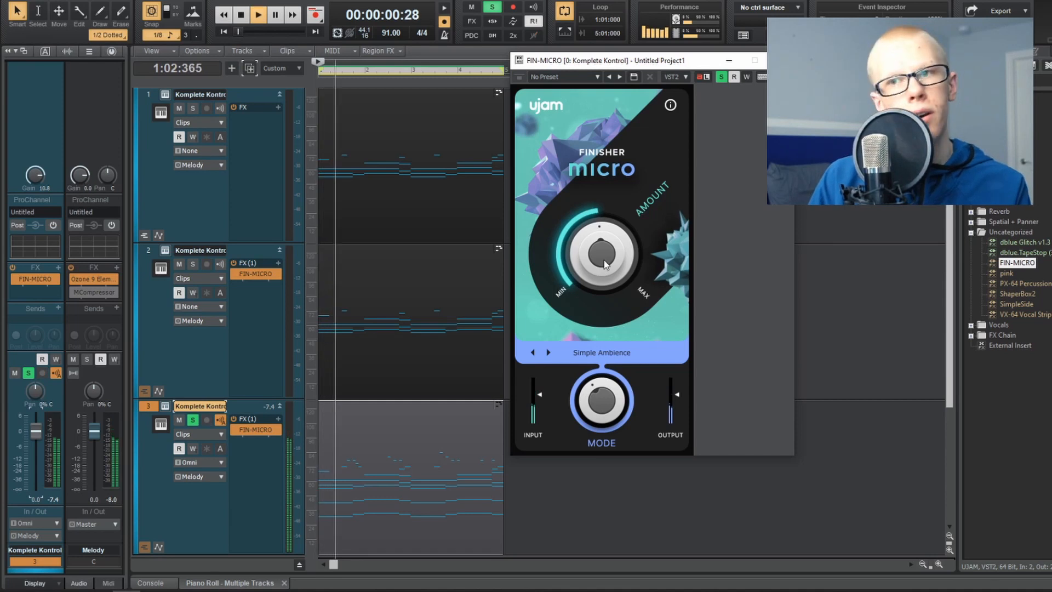
{"action": "left_click_drag", "start_coordinate": [606, 267], "coordinate": [611, 257]}
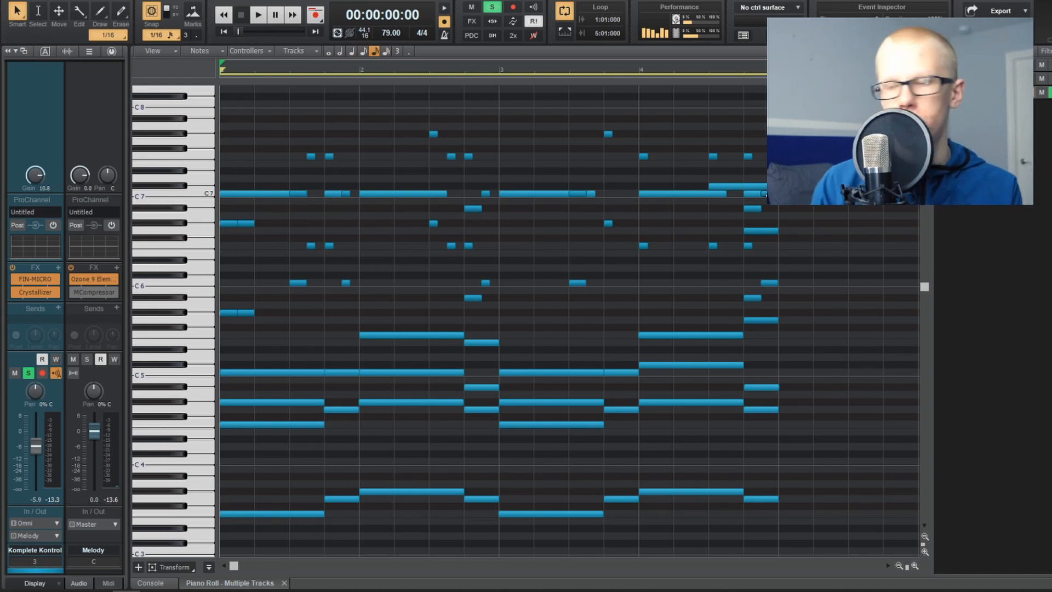
Step: Play back the melody, and open the third track's clip in the piano roll with all its notes selected
{"action": "key", "text": "space"}
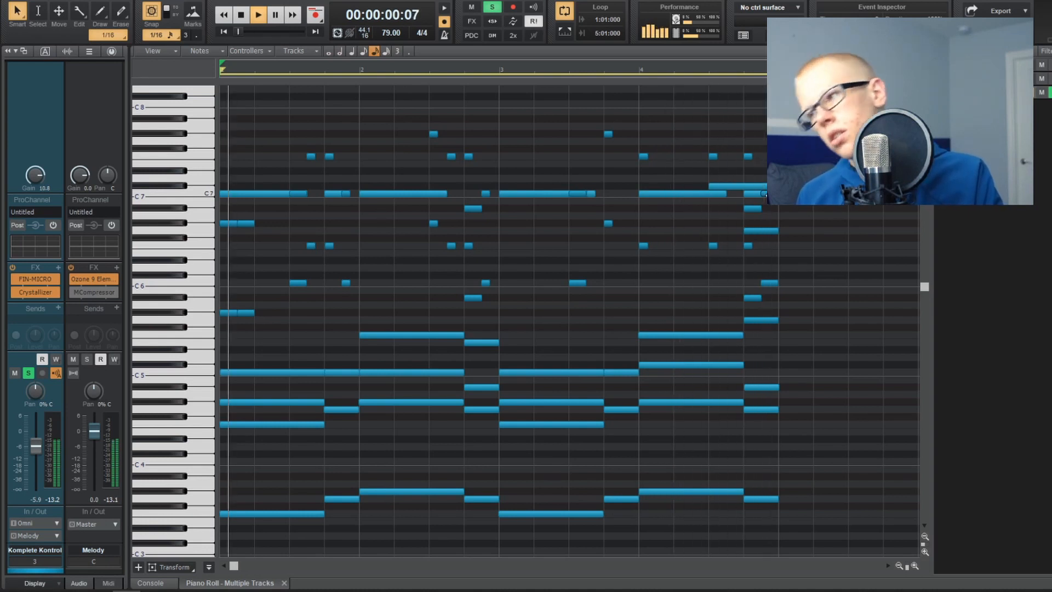
{"action": "key", "text": "space"}
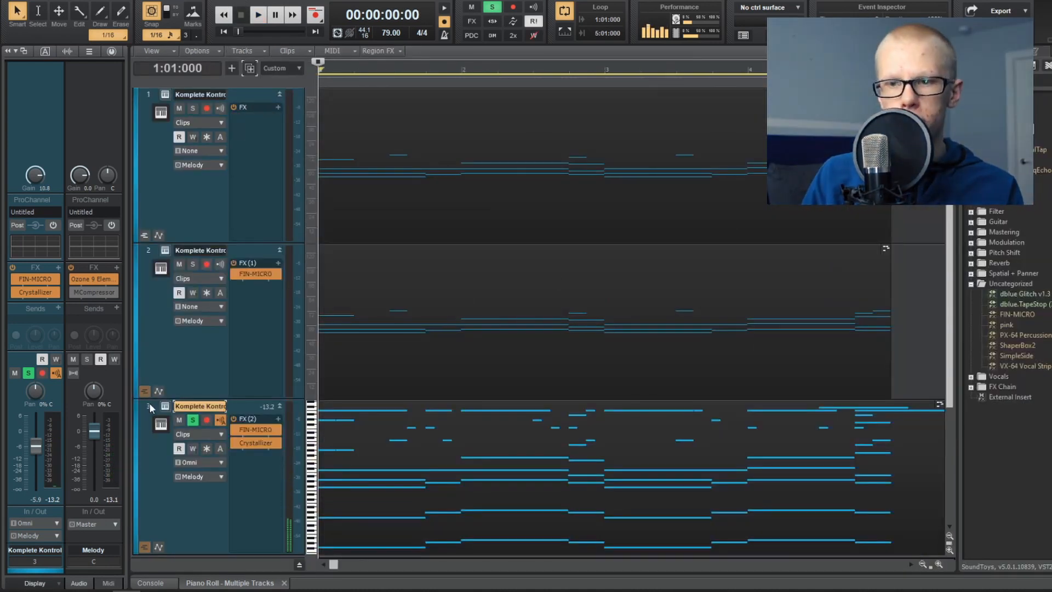
{"action": "left_click", "coordinate": [150, 406]}
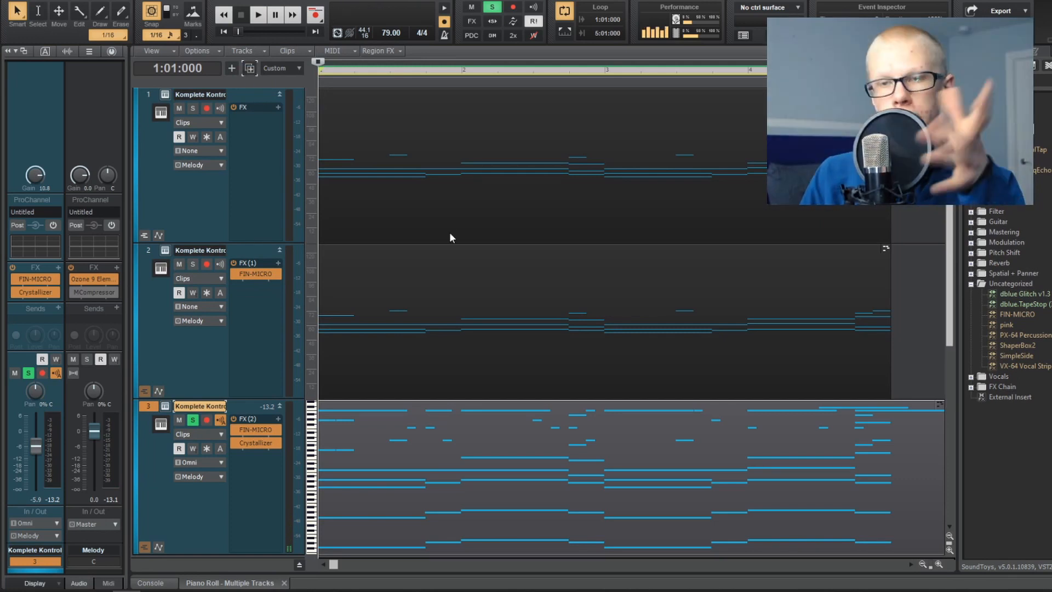
{"action": "scroll", "coordinate": [449, 233], "scroll_direction": "down", "scroll_amount": 2}
{"action": "scroll", "coordinate": [383, 298], "scroll_direction": "down", "scroll_amount": 2}
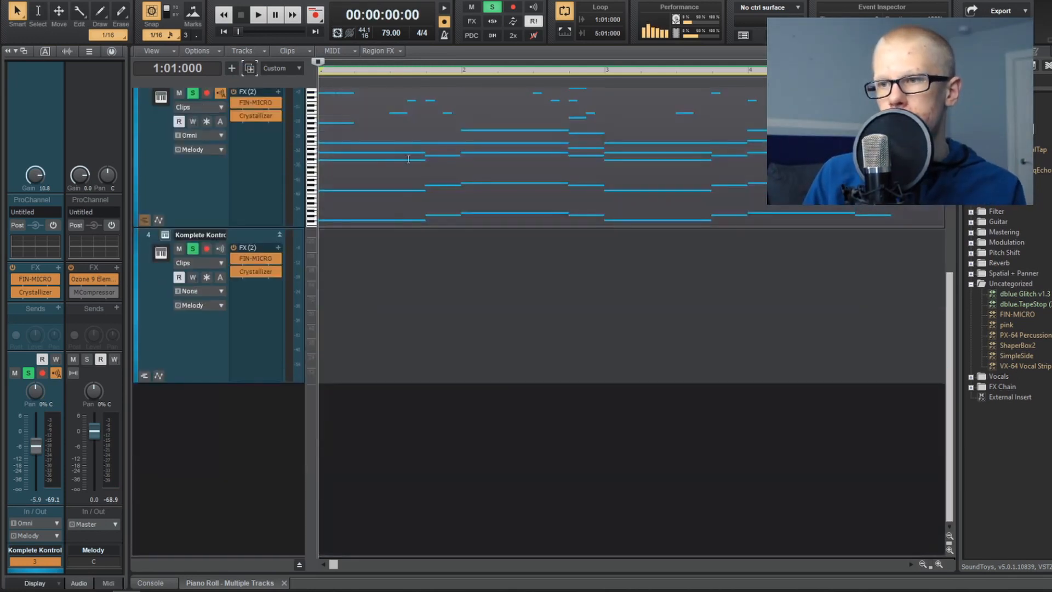
{"action": "left_click", "coordinate": [372, 287]}
{"action": "double_click", "coordinate": [432, 166]}
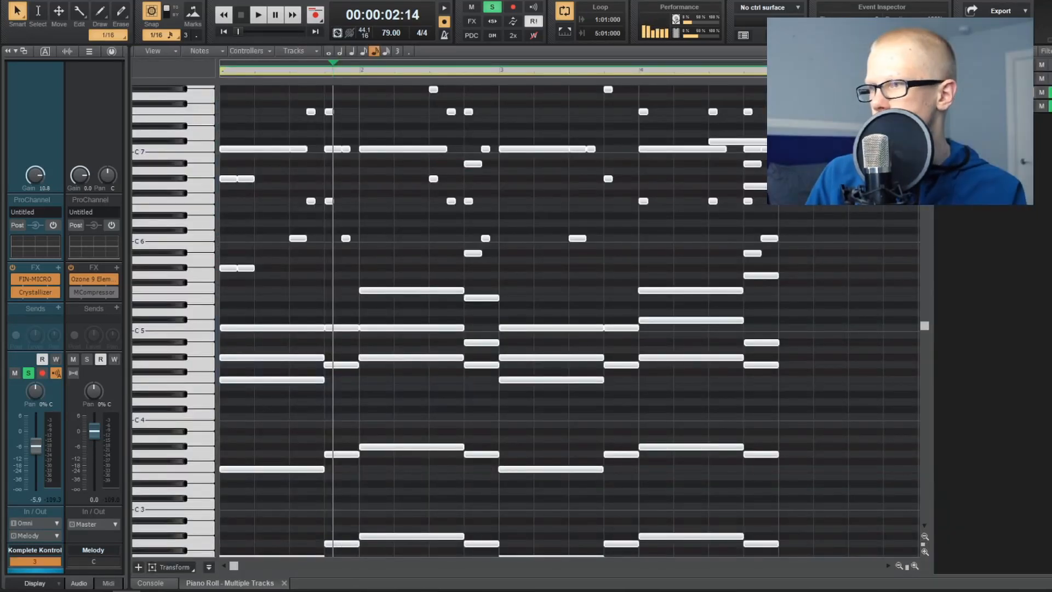
Step: Select the chord and bass notes below the melody in the fourth track's copy of the clip
{"action": "scroll", "coordinate": [568, 305], "scroll_direction": "up", "scroll_amount": 5}
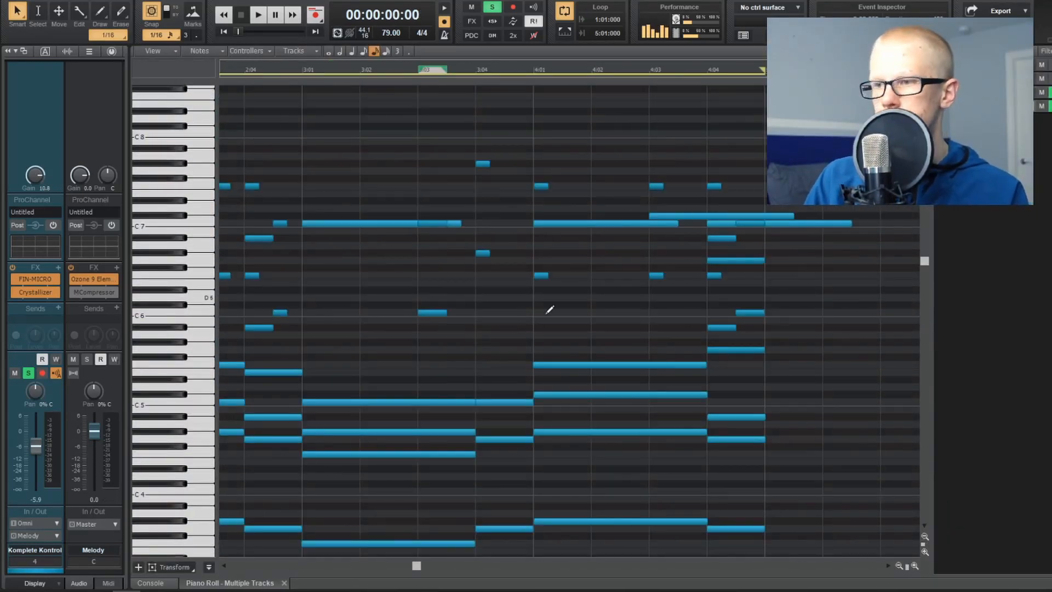
{"action": "scroll", "coordinate": [547, 307], "scroll_direction": "left", "scroll_amount": 6}
{"action": "left_click_drag", "start_coordinate": [395, 355], "coordinate": [756, 514]}
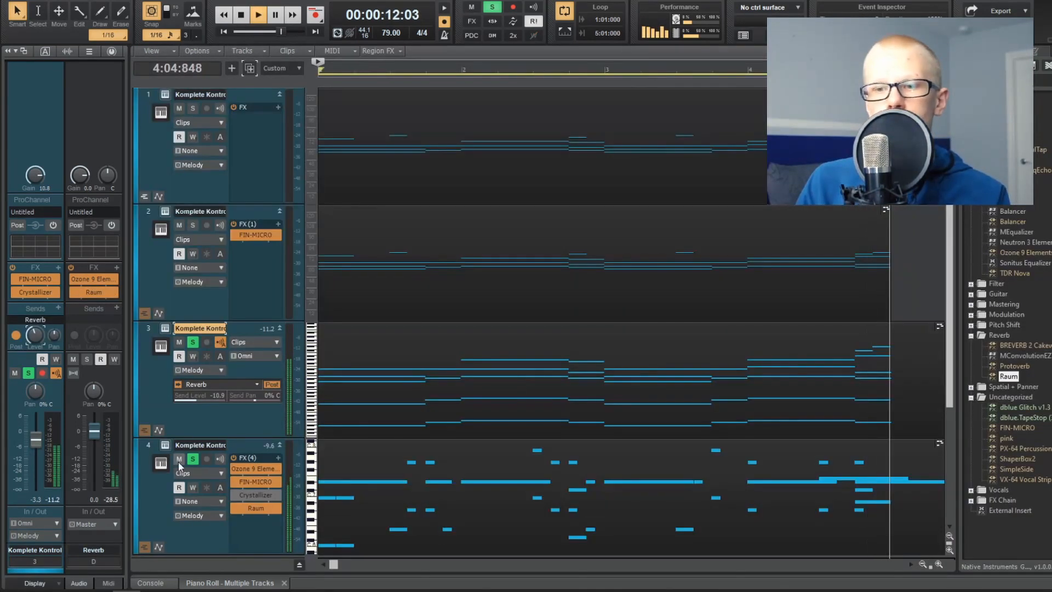
Step: Solo the second track, set its volume to -5.9 dB and pan it 49% left
{"action": "left_click", "coordinate": [149, 447]}
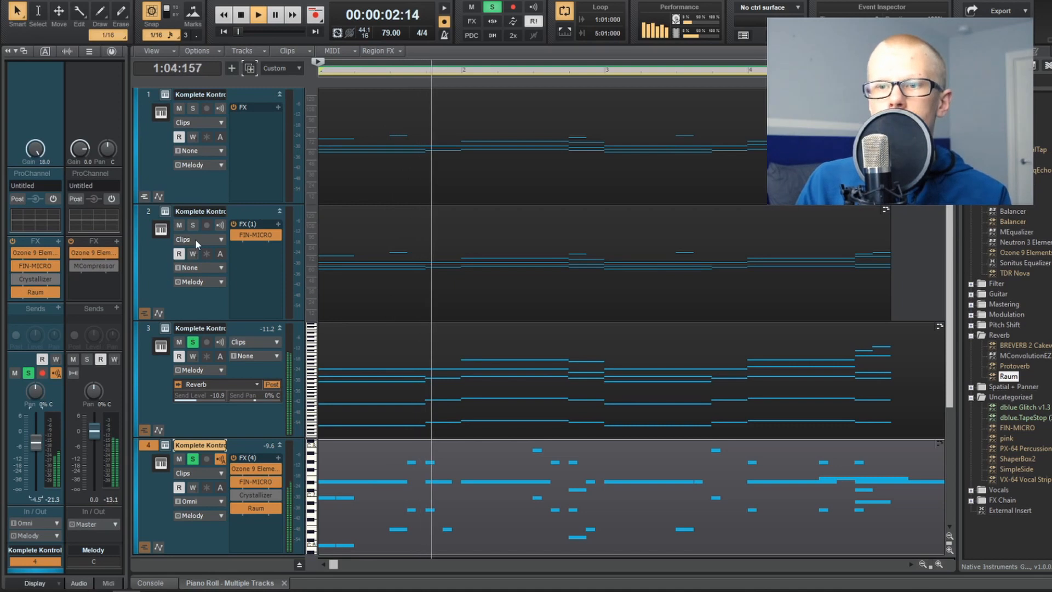
{"action": "left_click", "coordinate": [150, 212]}
{"action": "left_click_drag", "start_coordinate": [35, 428], "coordinate": [31, 441]}
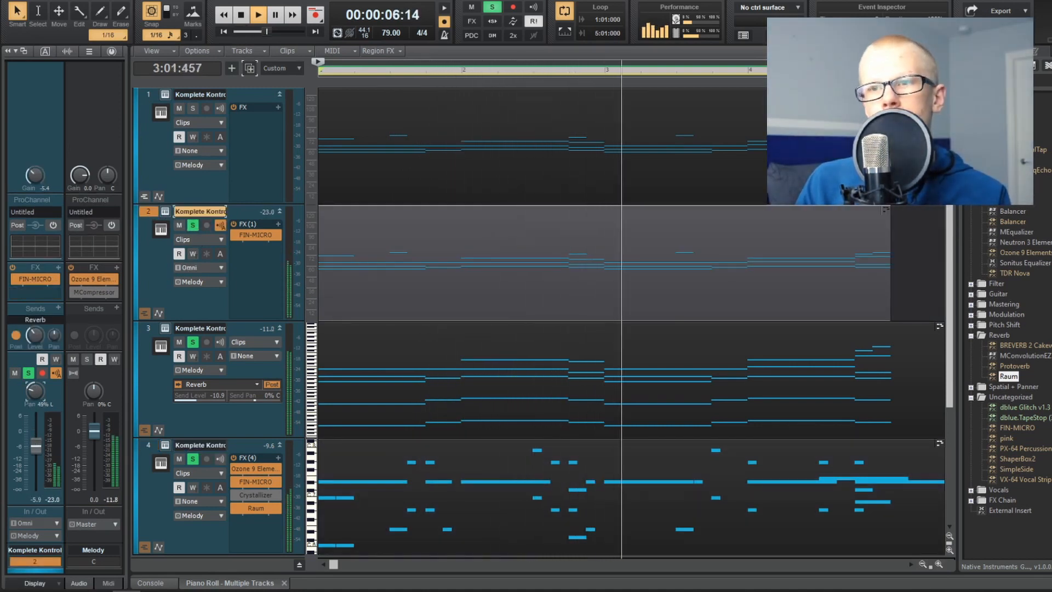
Step: Solo the first track as well and adjust its pan
{"action": "left_click", "coordinate": [195, 92]}
{"action": "left_click", "coordinate": [192, 108]}
{"action": "left_click", "coordinate": [145, 96]}
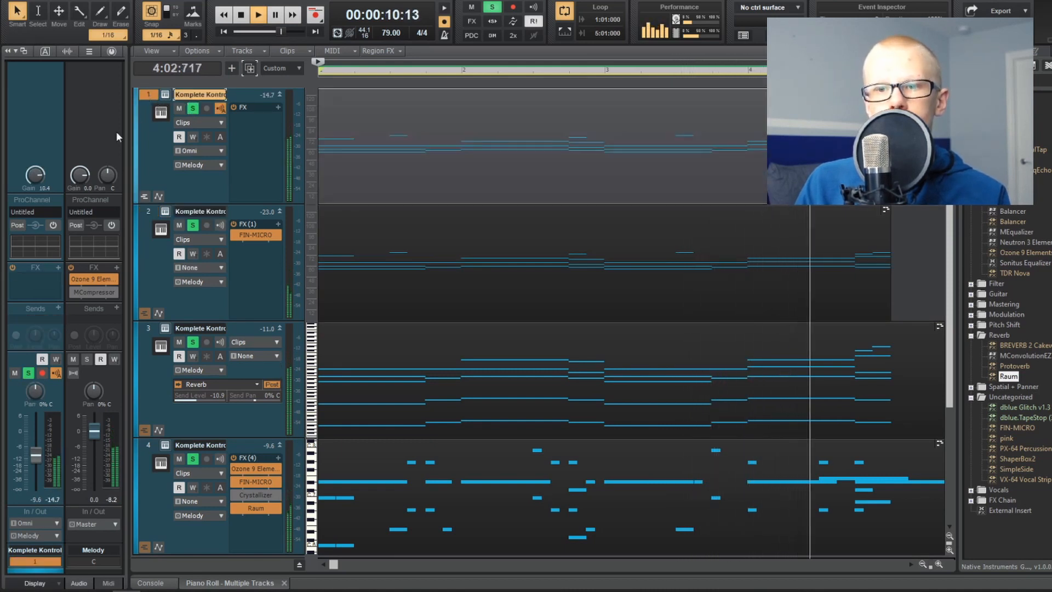
{"action": "left_click_drag", "start_coordinate": [35, 392], "coordinate": [36, 366]}
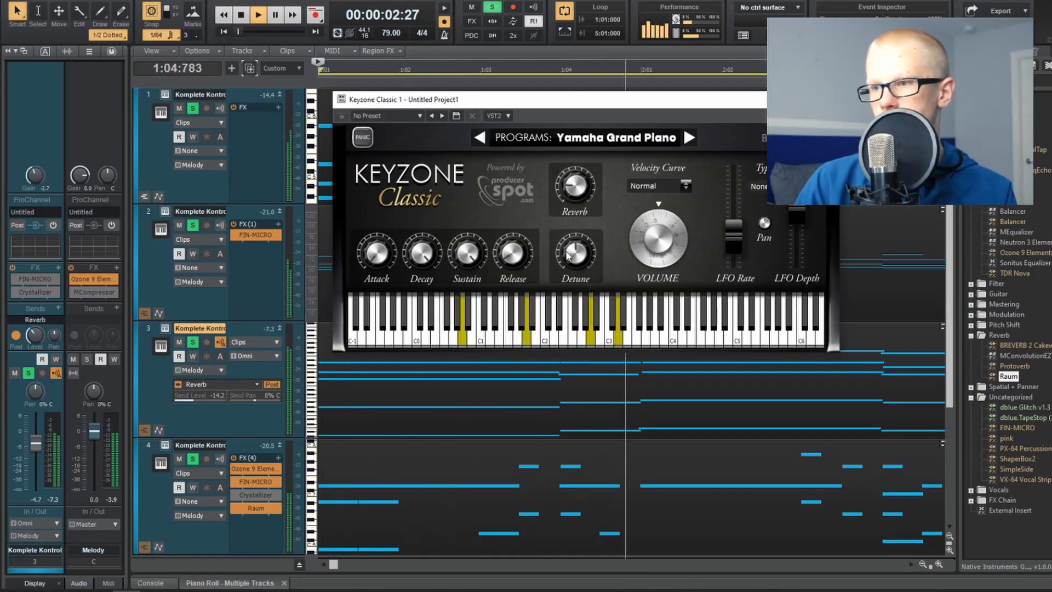
Step: Close the Keyzone Classic instrument window and select the third track in the four-bar arrangement
{"action": "left_click", "coordinate": [828, 99]}
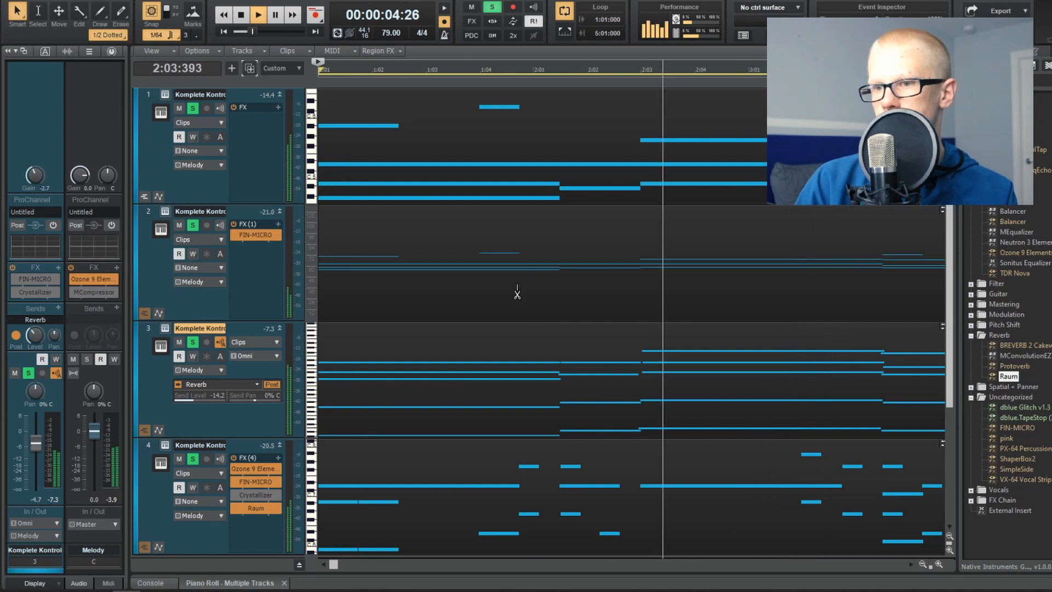
{"action": "scroll", "coordinate": [524, 294], "scroll_direction": "down", "scroll_amount": 4}
{"action": "scroll", "coordinate": [447, 416], "scroll_direction": "down", "scroll_amount": 2}
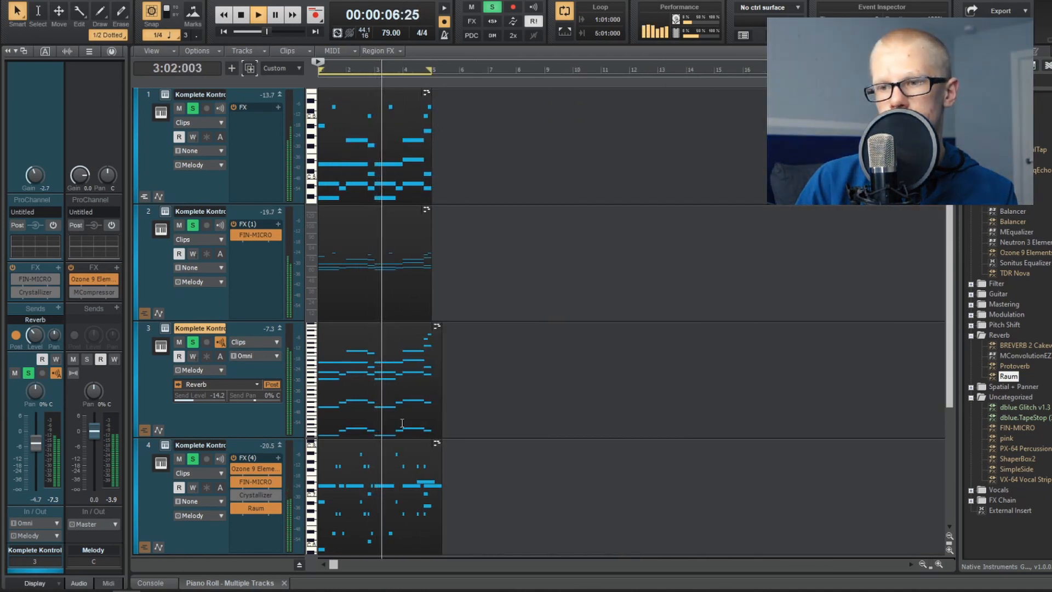
{"action": "left_click", "coordinate": [166, 330]}
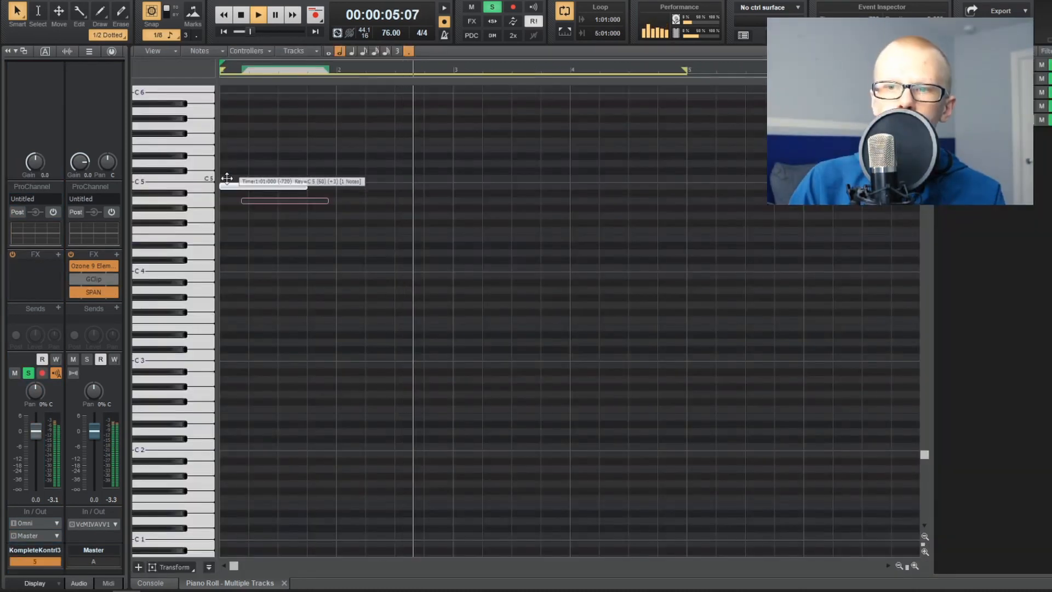
Step: Move the dotted half note to C5 at the start of bar 1 and add another C5 at bar 2
{"action": "left_click_drag", "start_coordinate": [225, 178], "coordinate": [227, 179]}
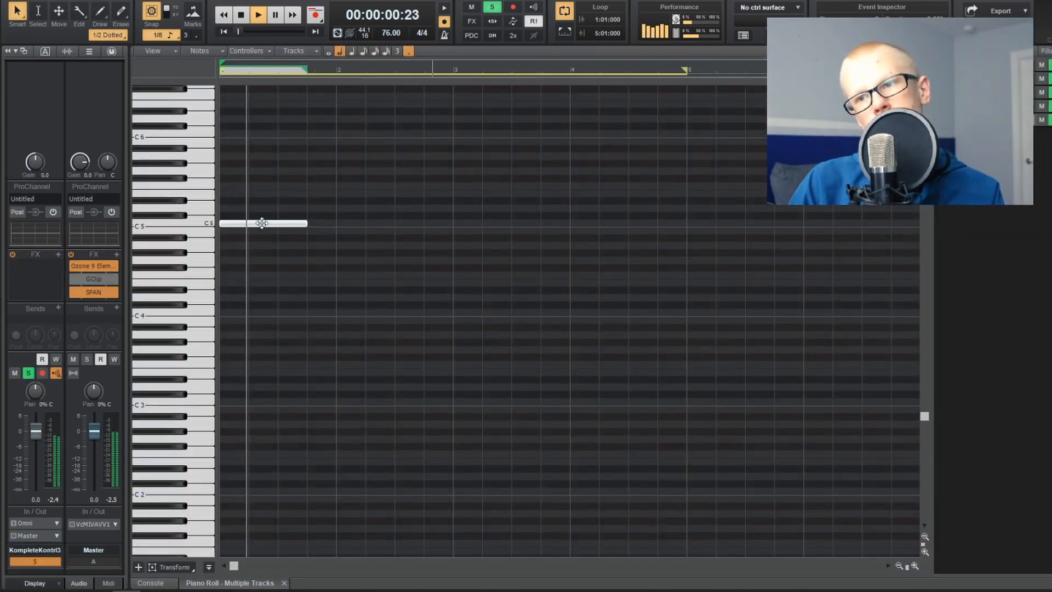
{"action": "left_click", "coordinate": [337, 223]}
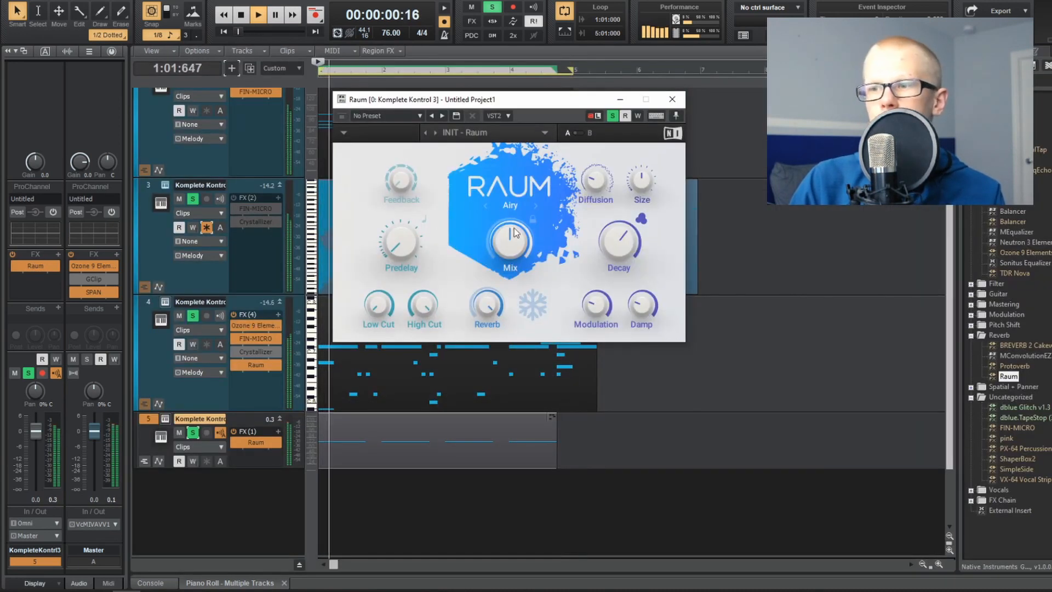
Step: Lower the fifth track's volume to about -9.4 dB and insert Crystallizer ahead of its Raum reverb with a reduced mix
{"action": "left_click_drag", "start_coordinate": [46, 437], "coordinate": [40, 451]}
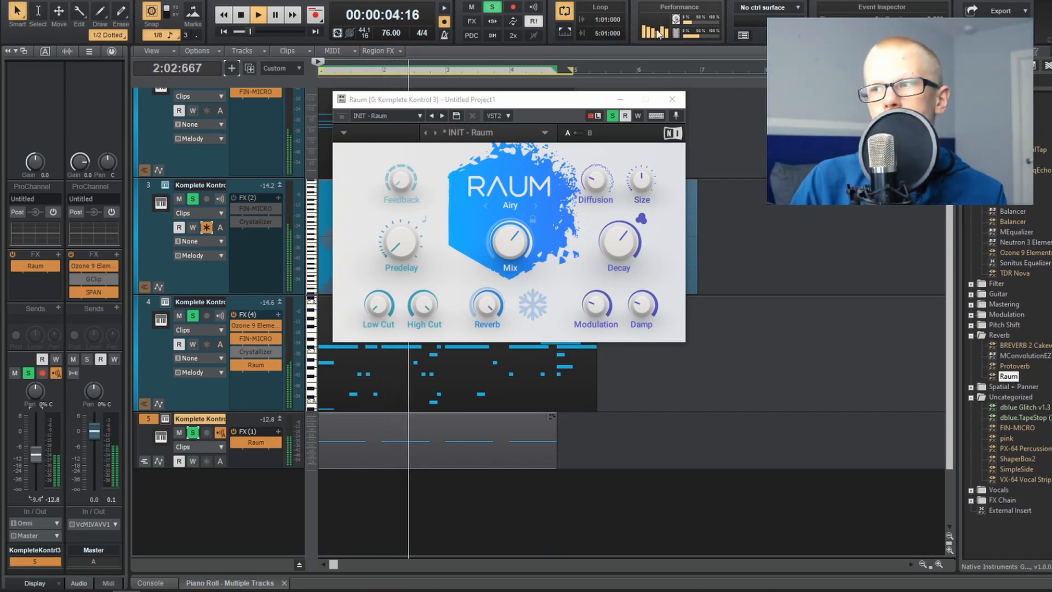
{"action": "left_click", "coordinate": [665, 104]}
{"action": "mouse_move", "coordinate": [1016, 129]}
{"action": "left_mouse_down"}
{"action": "mouse_move", "coordinate": [71, 295]}
{"action": "mouse_move", "coordinate": [51, 265]}
{"action": "left_mouse_up"}
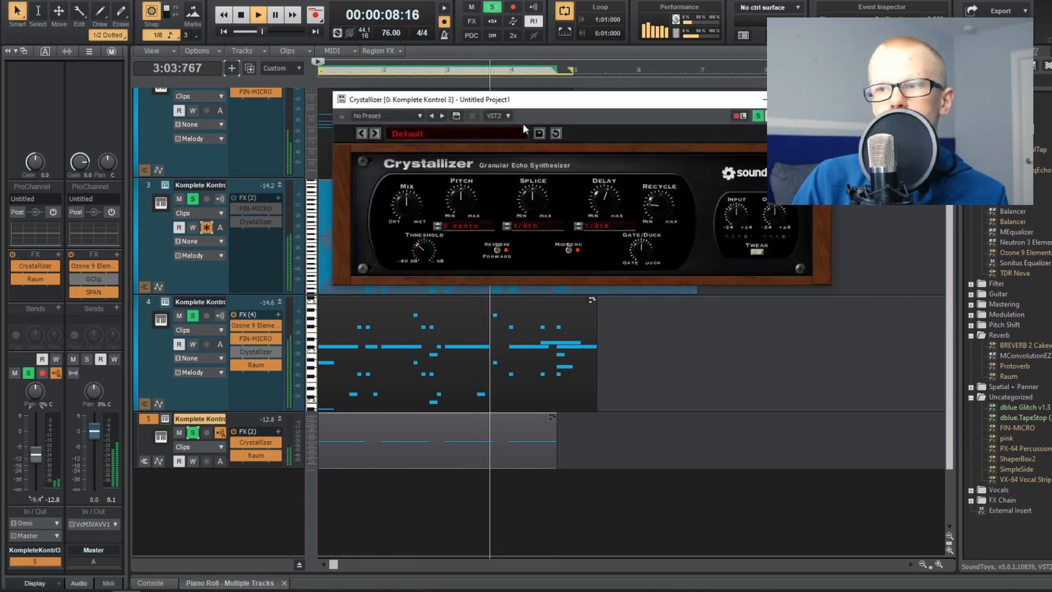
{"action": "left_click_drag", "start_coordinate": [403, 216], "coordinate": [405, 234]}
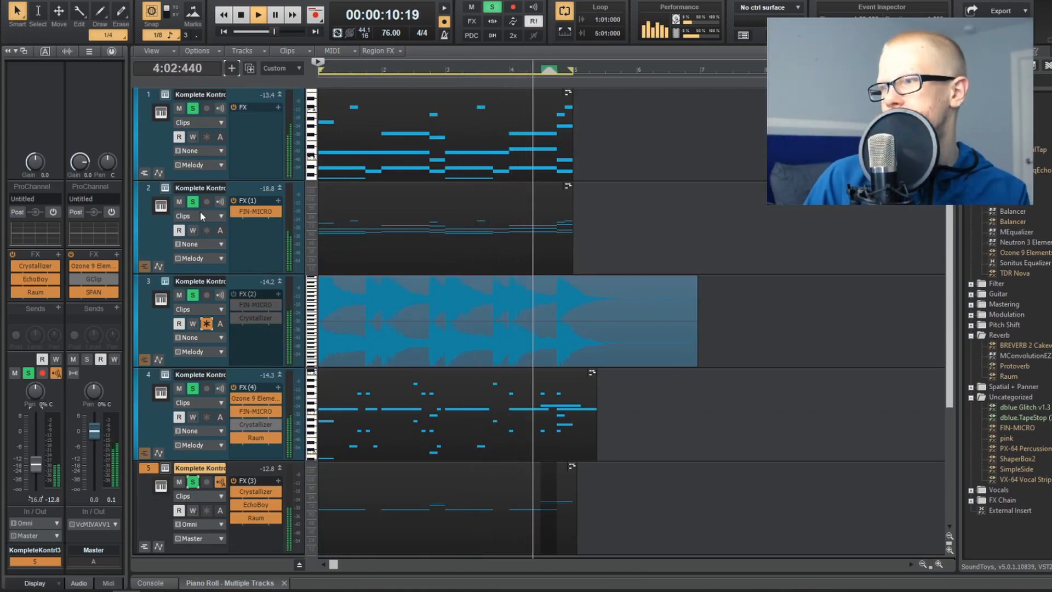
Step: Play the complete loop from the start with all five layered tracks unsoloed
{"action": "key", "text": "alt+space"}
{"action": "key", "text": "Escape"}
{"action": "key", "text": "space"}
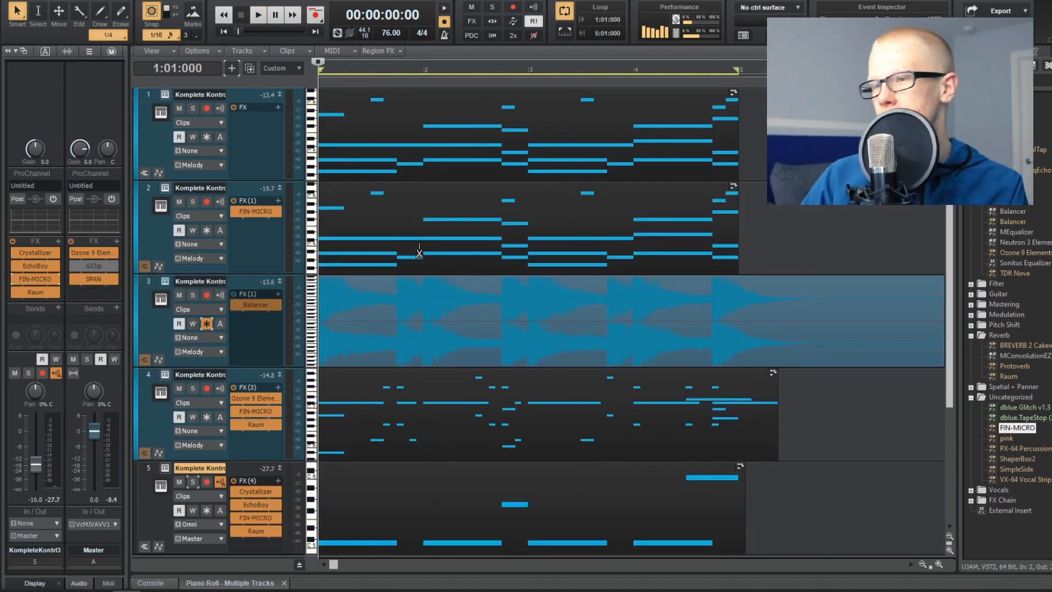
{"action": "key", "text": "space"}
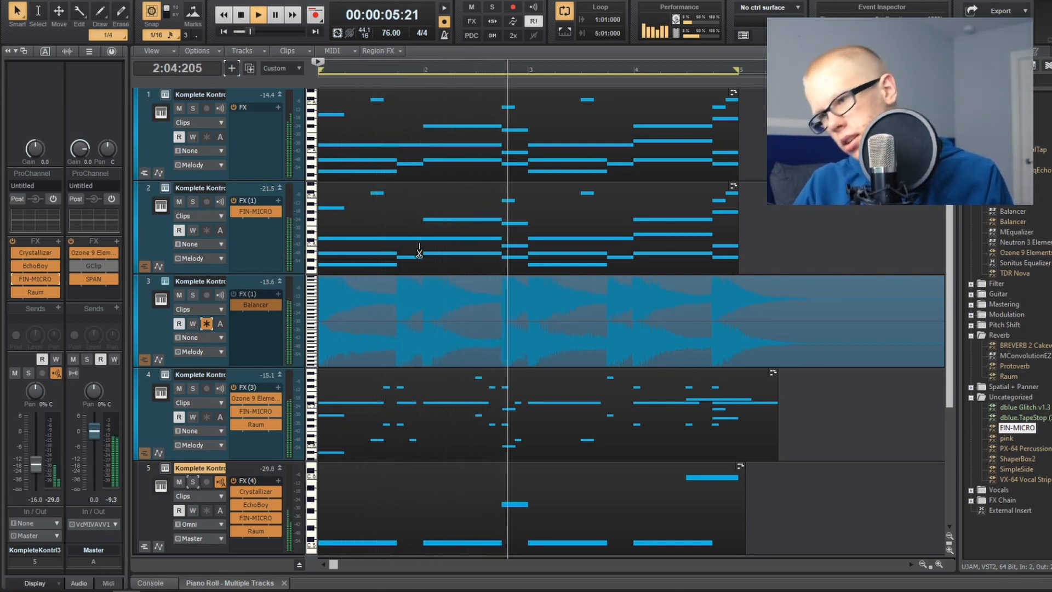
{"action": "key", "text": "space"}
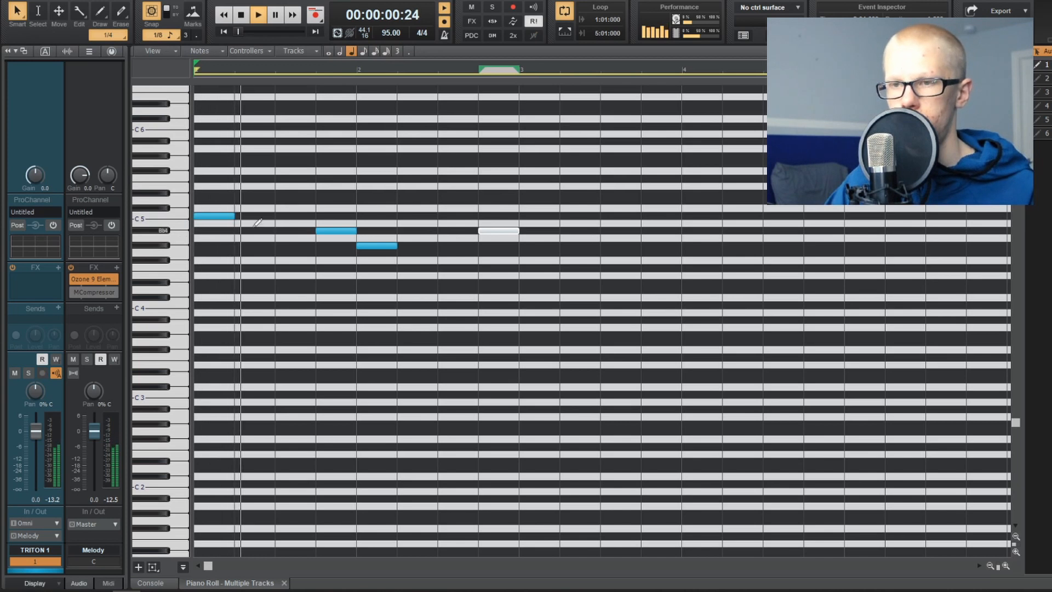
Step: Lengthen the TRITON 1 C5 note, shift the following Bb4 and Ab4 notes earlier, and extend the Ab4 to beat 2:04
{"action": "mouse_move", "coordinate": [252, 216]}
{"action": "left_mouse_down"}
{"action": "mouse_move", "coordinate": [249, 202]}
{"action": "mouse_move", "coordinate": [317, 230]}
{"action": "left_mouse_up"}
{"action": "key", "text": "ctrl+z"}
{"action": "left_click_drag", "start_coordinate": [397, 245], "coordinate": [479, 258]}
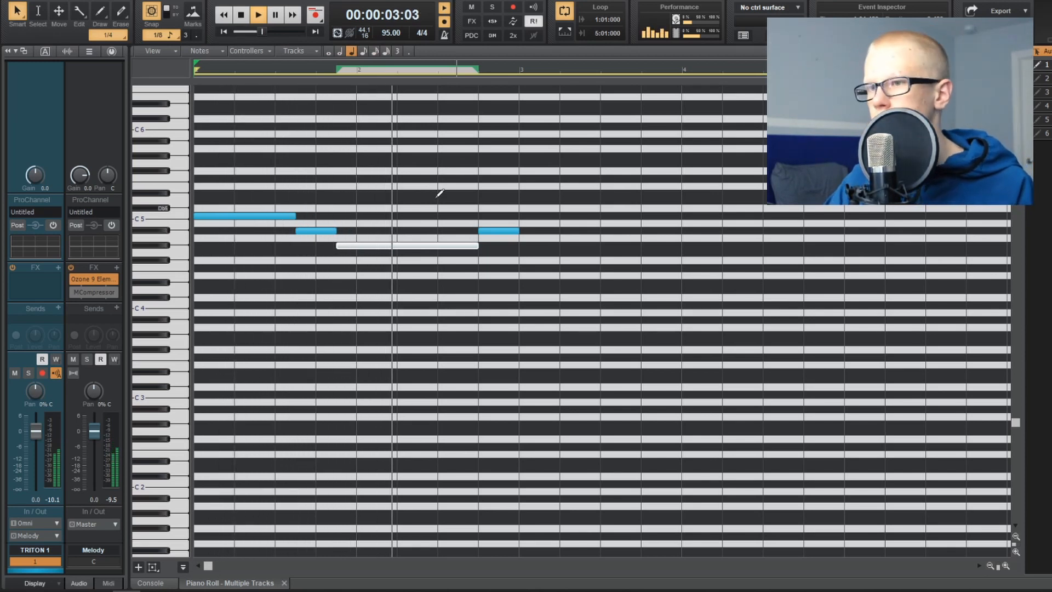
Step: Add a quarter note near the end of bar 2 and move it to Ab4, half a beat after 2:04
{"action": "left_click", "coordinate": [510, 253]}
{"action": "key", "text": "space"}
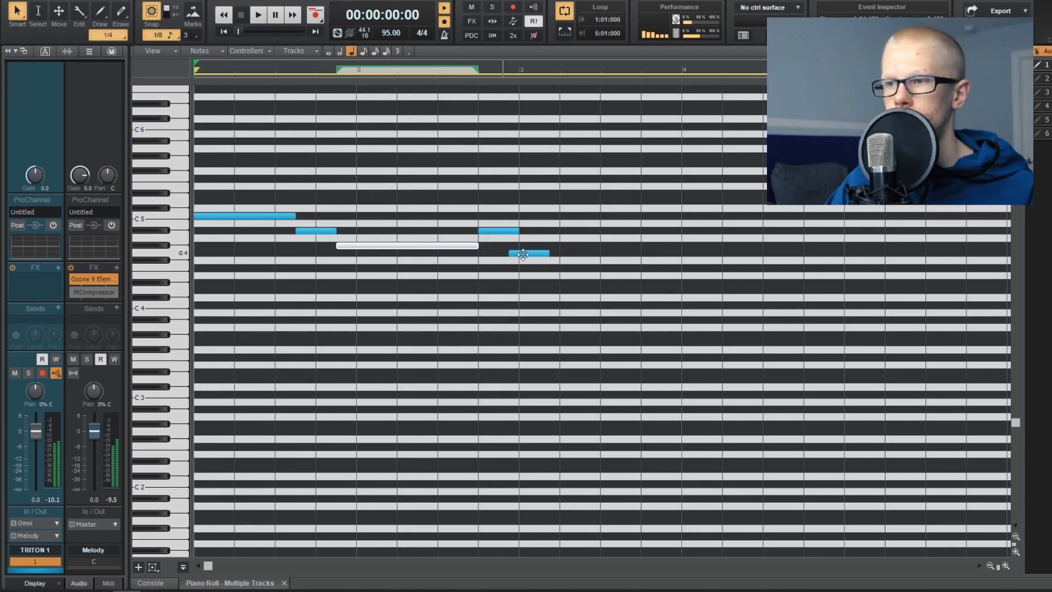
{"action": "left_click", "coordinate": [530, 253]}
{"action": "left_click_drag", "start_coordinate": [520, 253], "coordinate": [511, 247]}
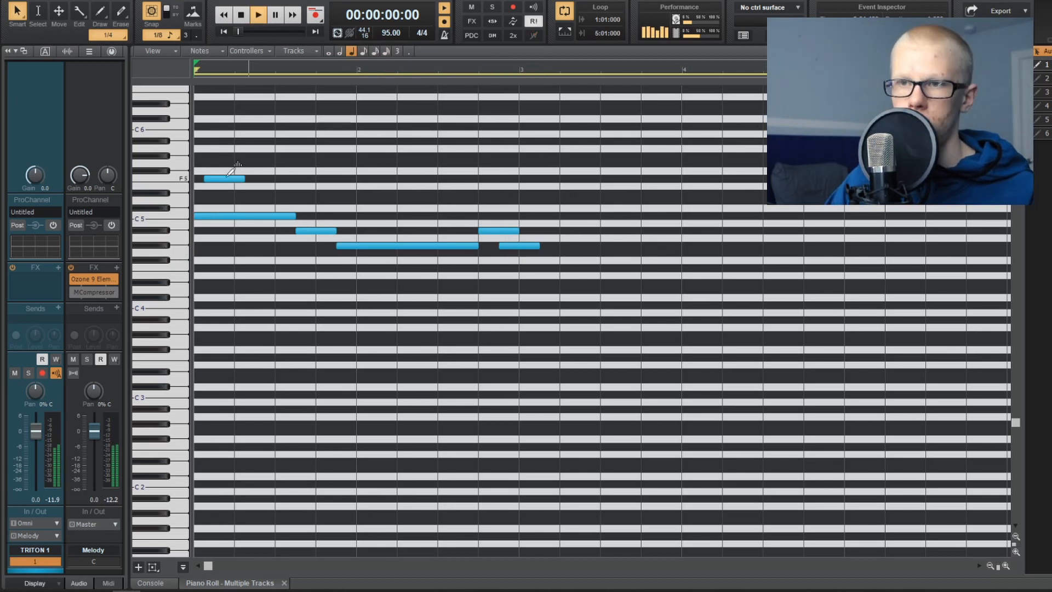
Step: Add 2.5-beat harmony notes on Eb5 at the start, F5 at 1:03:480 and C5 at 1:04:480, plus an F5 quarter note at 2:04
{"action": "mouse_move", "coordinate": [221, 180]}
{"action": "left_mouse_down"}
{"action": "mouse_move", "coordinate": [203, 196]}
{"action": "mouse_move", "coordinate": [297, 205]}
{"action": "left_mouse_up"}
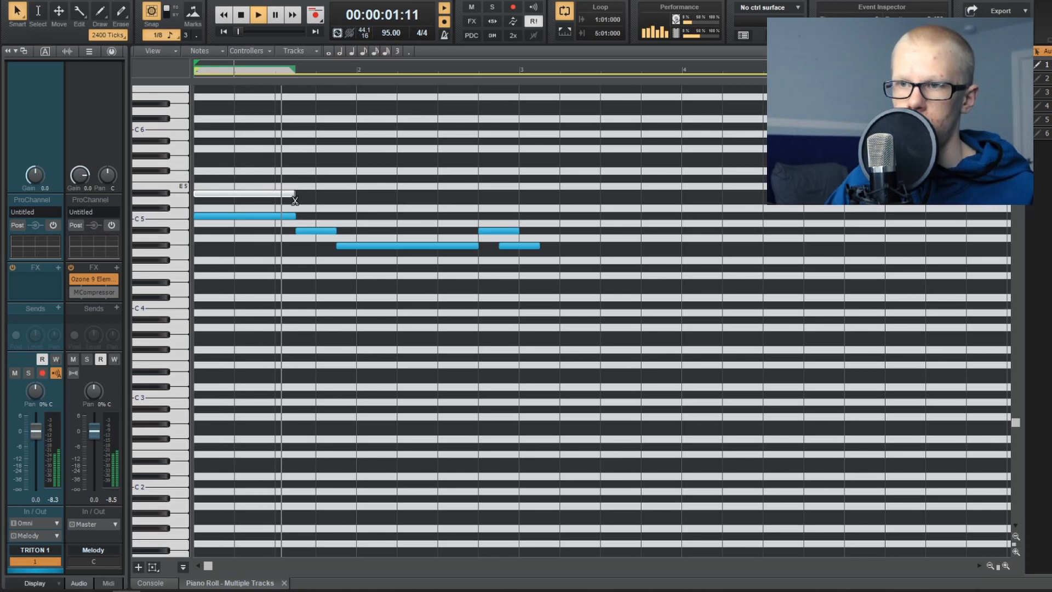
{"action": "left_click", "coordinate": [323, 178]}
{"action": "mouse_move", "coordinate": [339, 177]}
{"action": "left_mouse_down"}
{"action": "mouse_move", "coordinate": [331, 177]}
{"action": "mouse_move", "coordinate": [360, 217]}
{"action": "left_mouse_up"}
{"action": "left_click", "coordinate": [334, 201]}
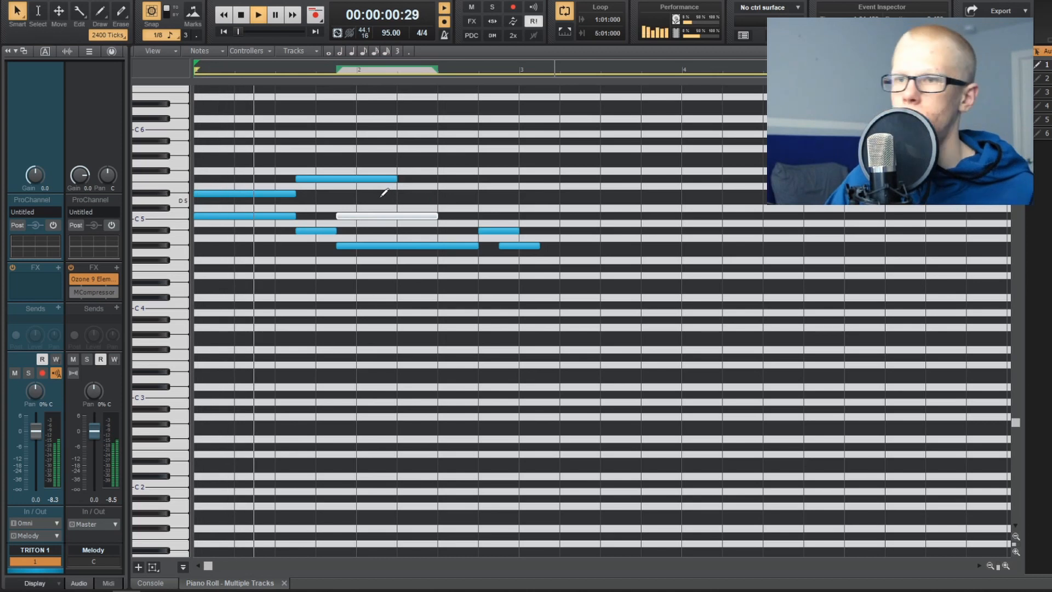
{"action": "left_click", "coordinate": [480, 193]}
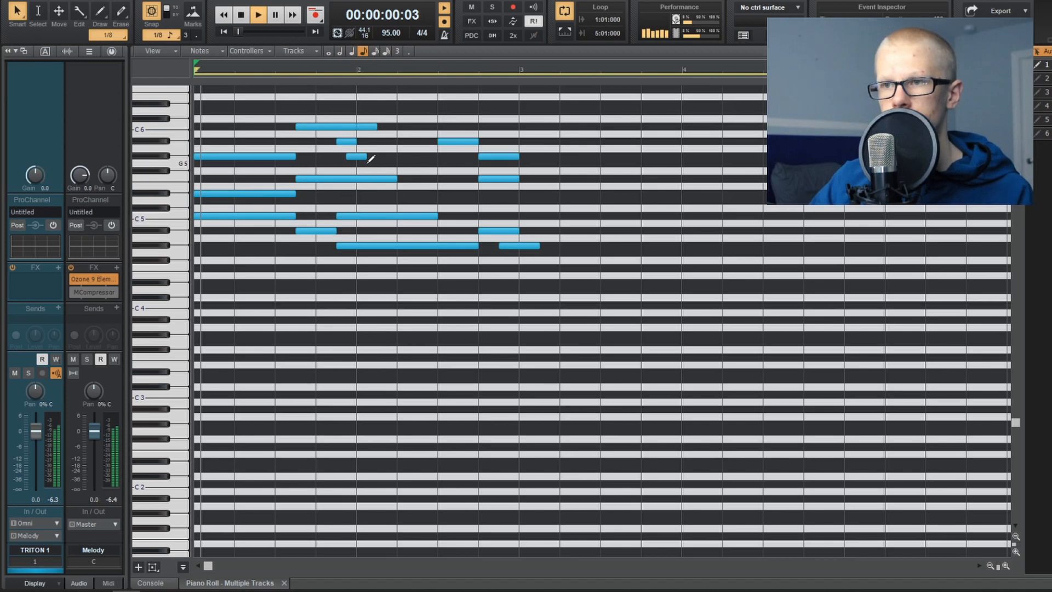
Step: Shorten the small Bb5 and Ab5 notes to sixteenths, shift the pair to start at beat 1:04, and play the melody
{"action": "left_click", "coordinate": [357, 156]}
{"action": "left_click_drag", "start_coordinate": [364, 153], "coordinate": [358, 154]}
{"action": "key", "text": "space"}
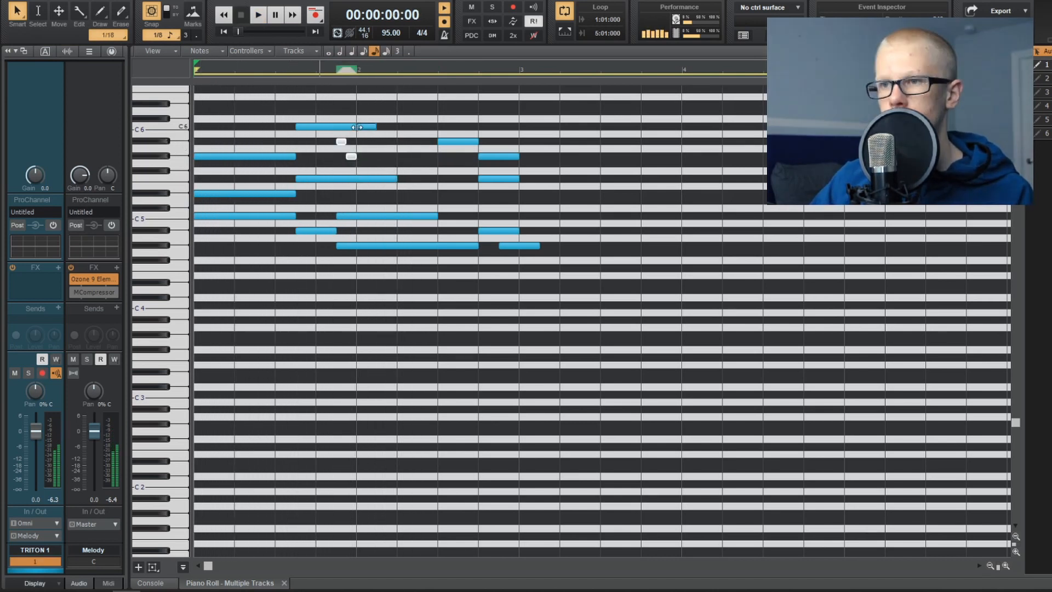
{"action": "left_click_drag", "start_coordinate": [341, 142], "coordinate": [322, 144]}
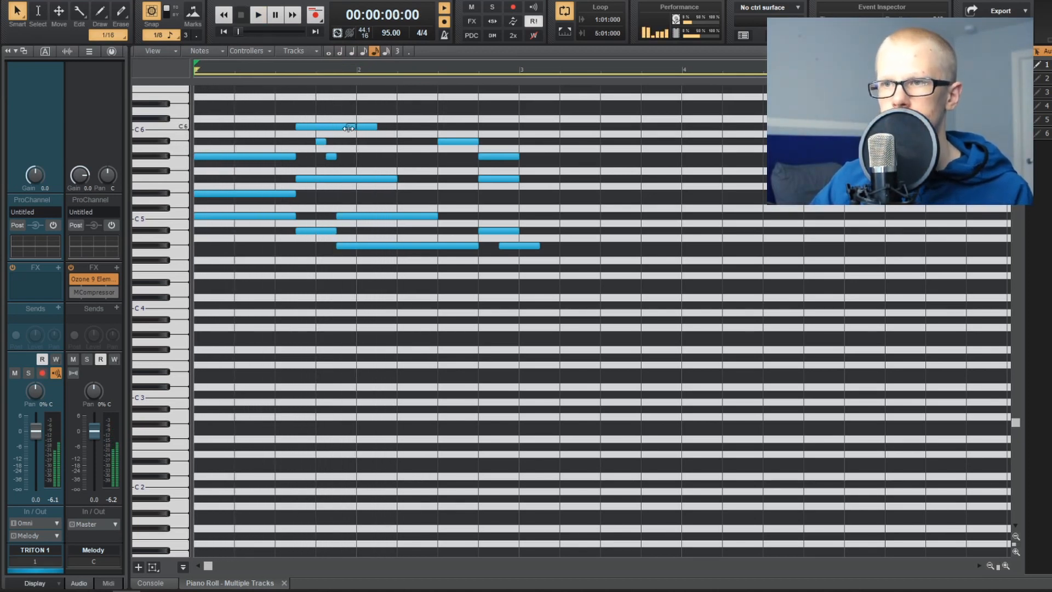
{"action": "key", "text": "space"}
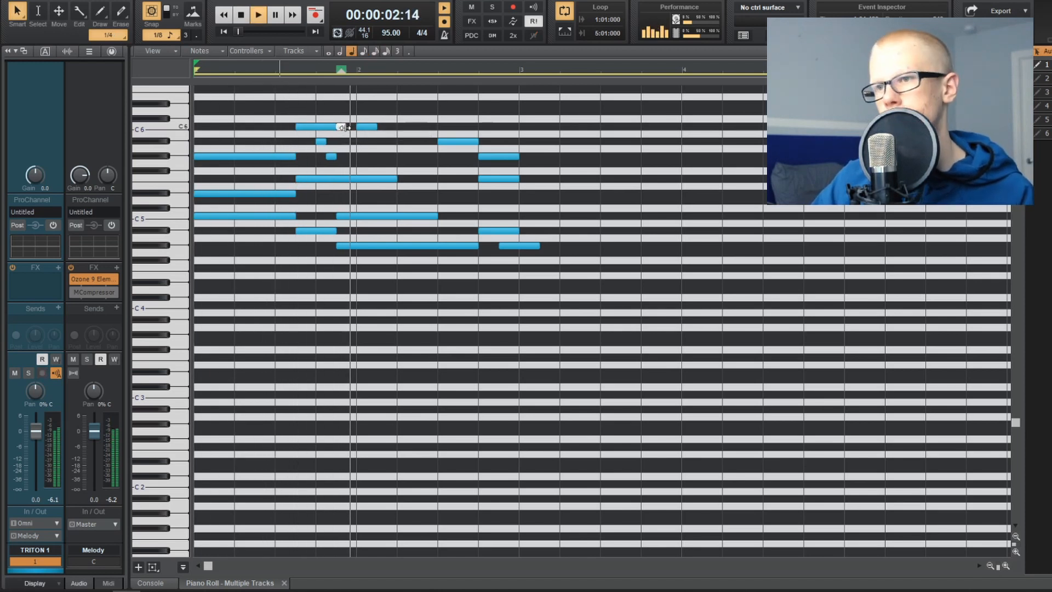
{"action": "key", "text": "space"}
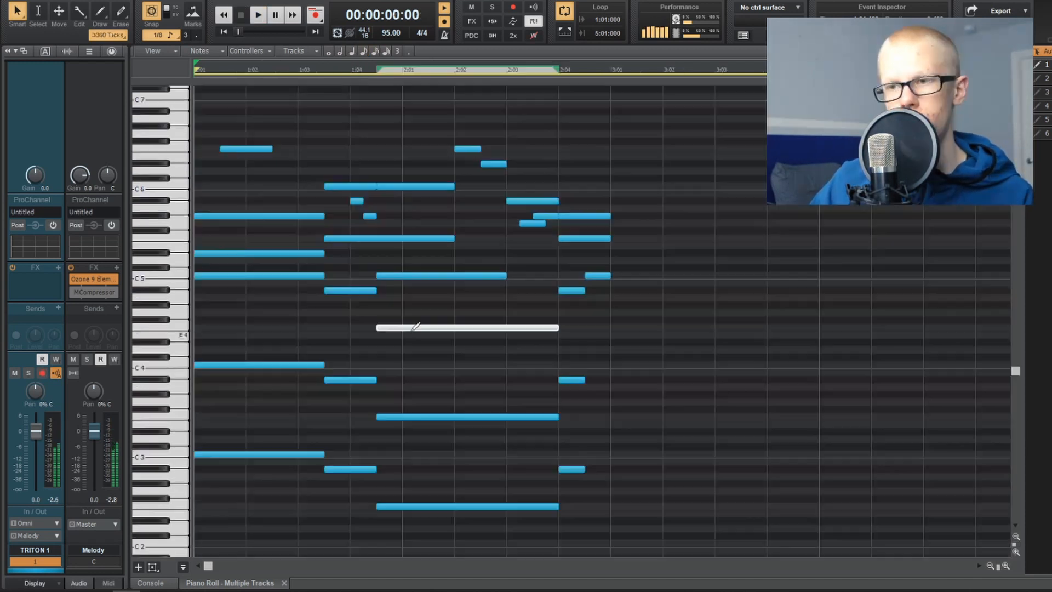
Step: Play the expanded melody and extend the Bb3 and Bb2 notes at 2:04 to the start of bar 3
{"action": "key", "text": "space"}
{"action": "scroll", "coordinate": [356, 349], "scroll_direction": "down", "scroll_amount": 2}
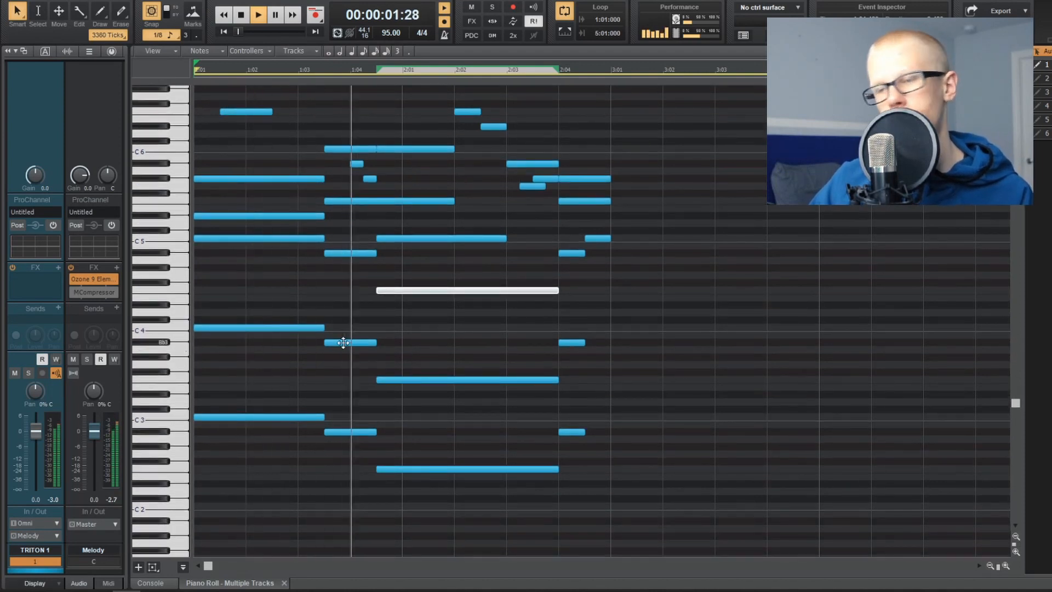
{"action": "scroll", "coordinate": [415, 328], "scroll_direction": "down", "scroll_amount": 2}
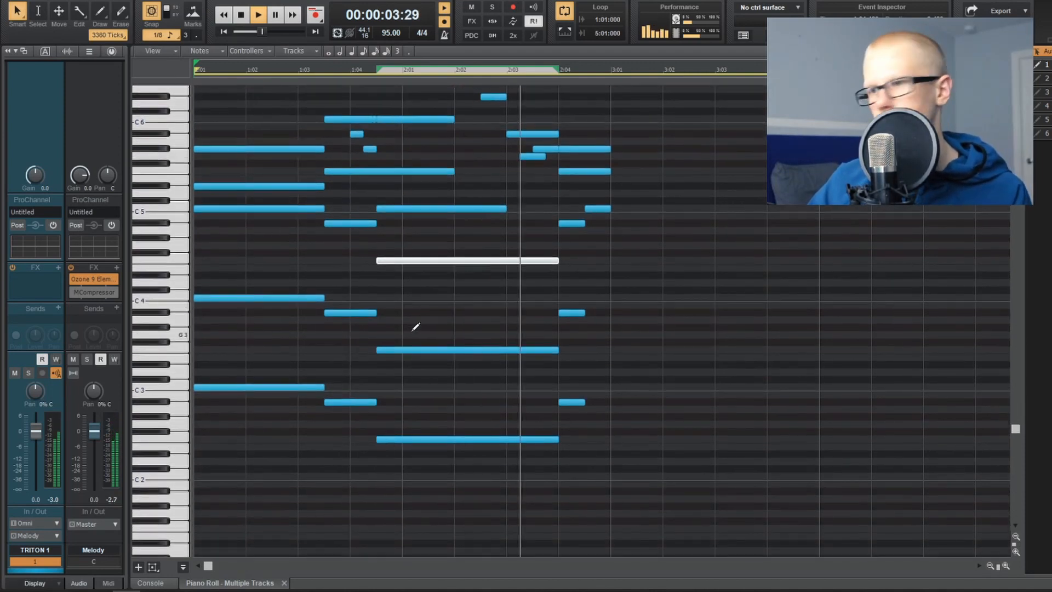
{"action": "key", "text": "space"}
{"action": "mouse_move", "coordinate": [579, 284]}
{"action": "left_mouse_down"}
{"action": "mouse_move", "coordinate": [597, 436]}
{"action": "mouse_move", "coordinate": [585, 403]}
{"action": "mouse_move", "coordinate": [610, 411]}
{"action": "left_mouse_up"}
{"action": "key", "text": "space"}
{"action": "scroll", "coordinate": [578, 274], "scroll_direction": "up", "scroll_amount": 1}
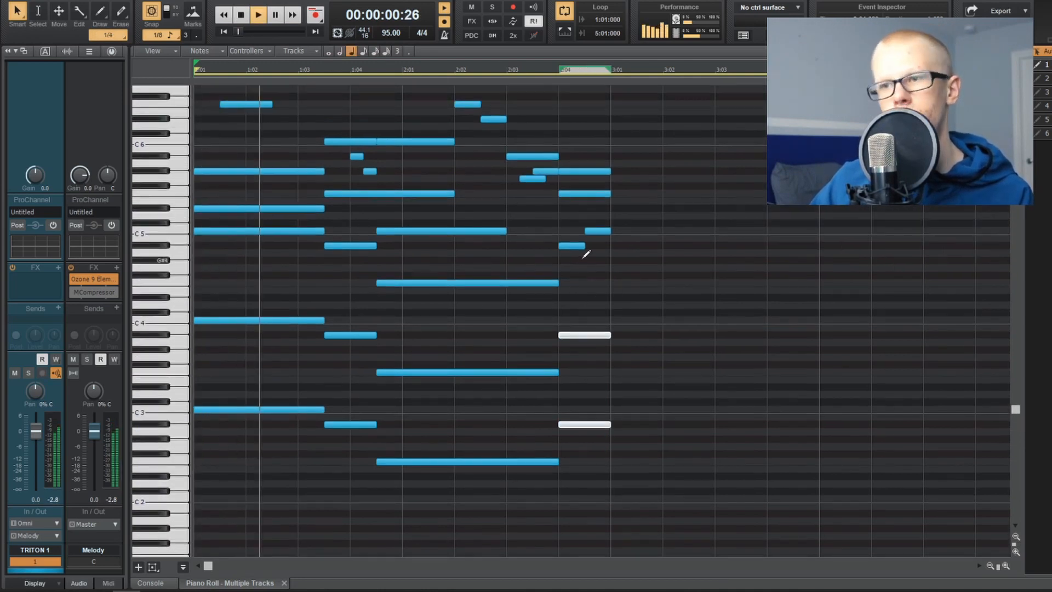
Step: Raise the low octave pair at 1:03:480 to F4 and F3 and play the result
{"action": "left_click", "coordinate": [508, 254]}
{"action": "key", "text": "space"}
{"action": "left_click_drag", "start_coordinate": [350, 424], "coordinate": [348, 375]}
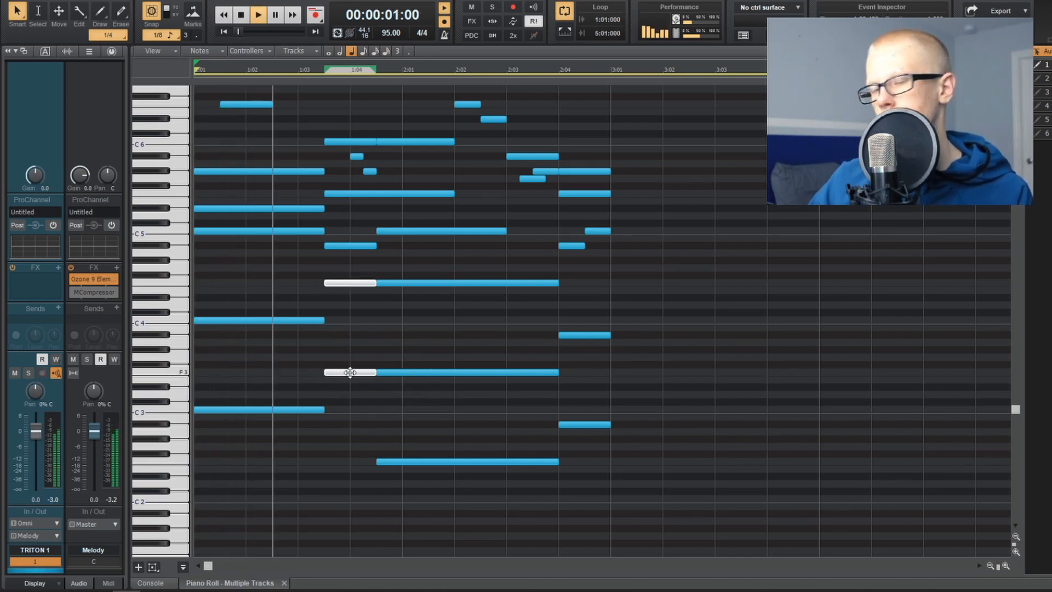
{"action": "key", "text": "space"}
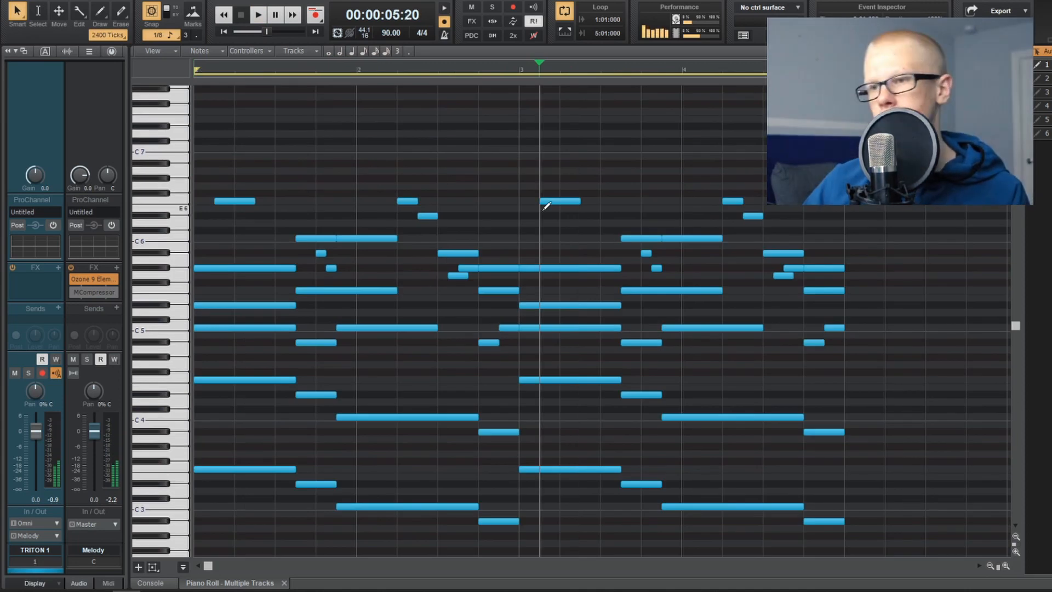
Step: Play the duplicated melody from the start and raise the Bb4 note at 3:03:480 to C5
{"action": "key", "text": "ctrl+Home"}
{"action": "key", "text": "space"}
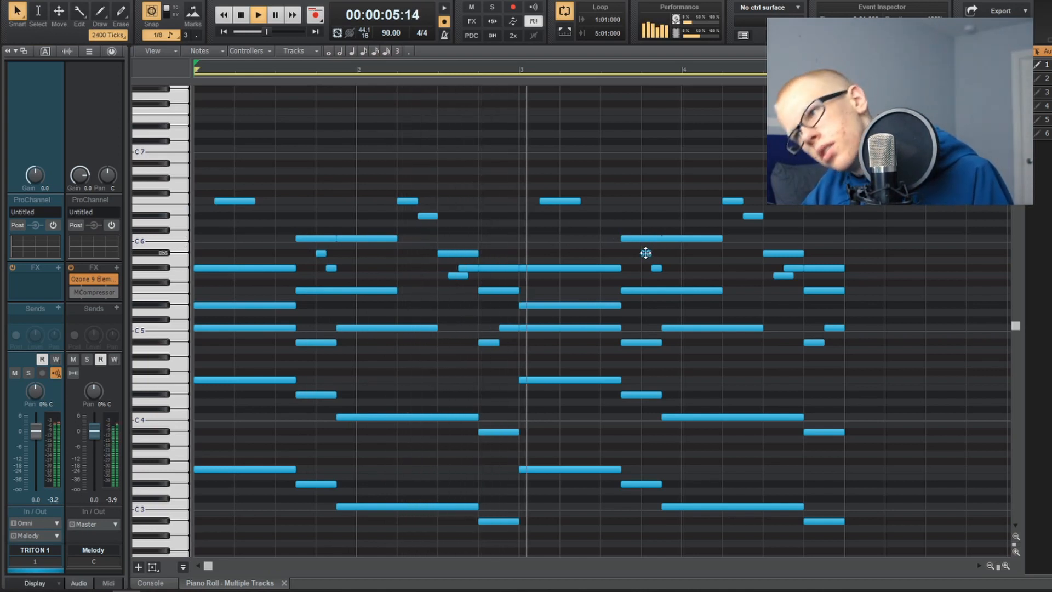
{"action": "key", "text": "space"}
{"action": "left_click_drag", "start_coordinate": [648, 341], "coordinate": [644, 330]}
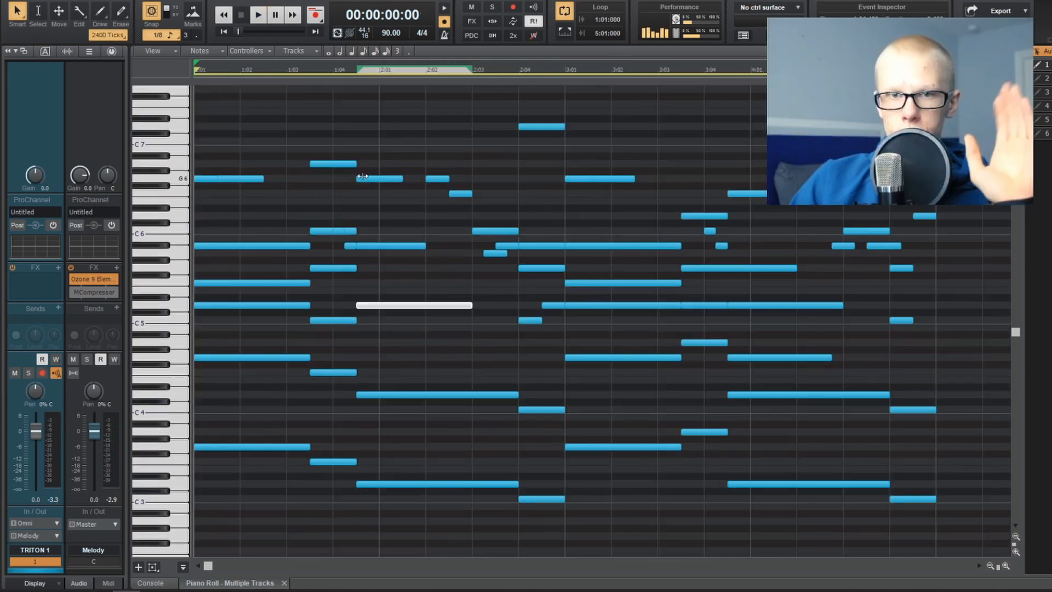
Step: Audition the D5, Bb5 and G6 notes at 1:04:480 and try the long bass pair beneath them on G4 and G3
{"action": "left_click", "coordinate": [401, 305]}
{"action": "left_click", "coordinate": [404, 246]}
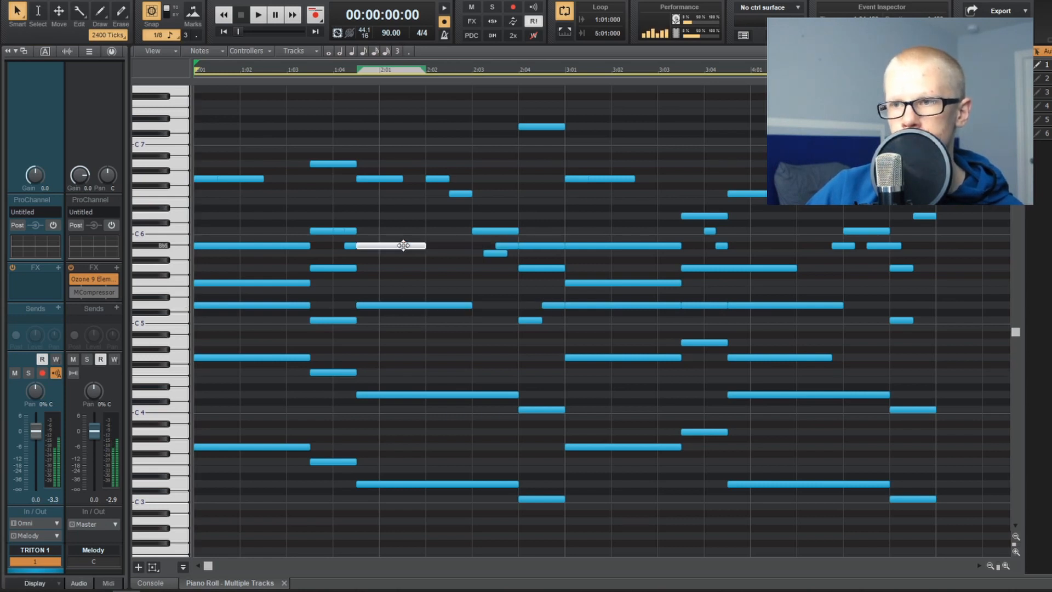
{"action": "left_click", "coordinate": [382, 179]}
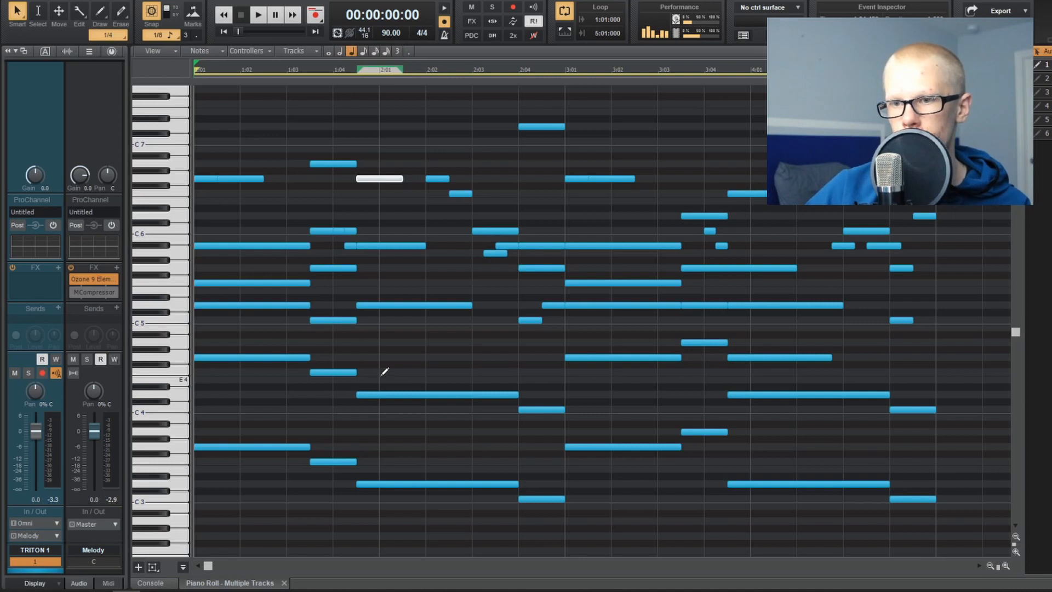
{"action": "left_click_drag", "start_coordinate": [439, 360], "coordinate": [402, 451]}
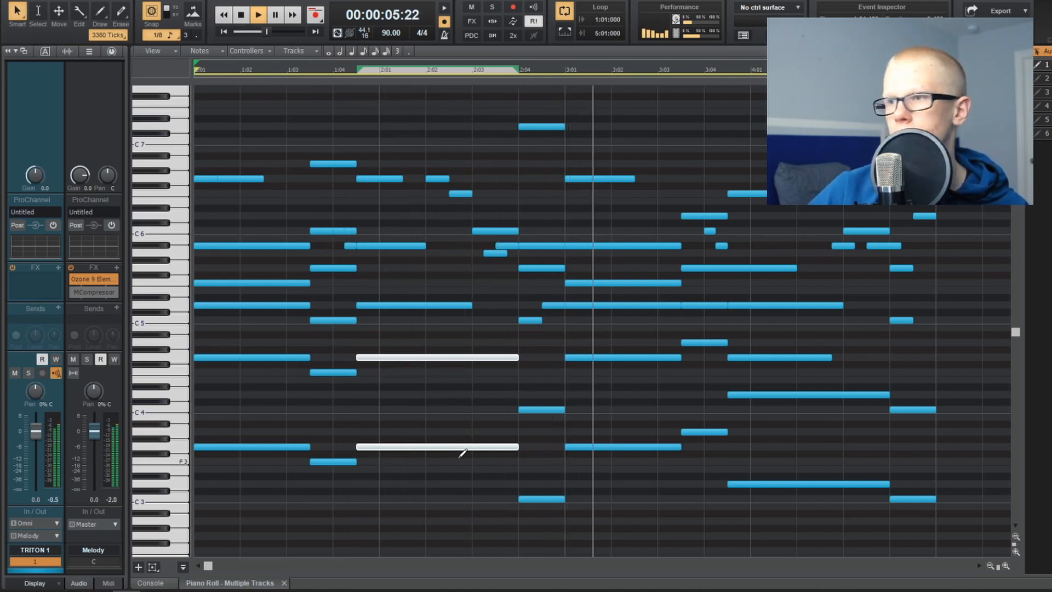
{"action": "key", "text": "space"}
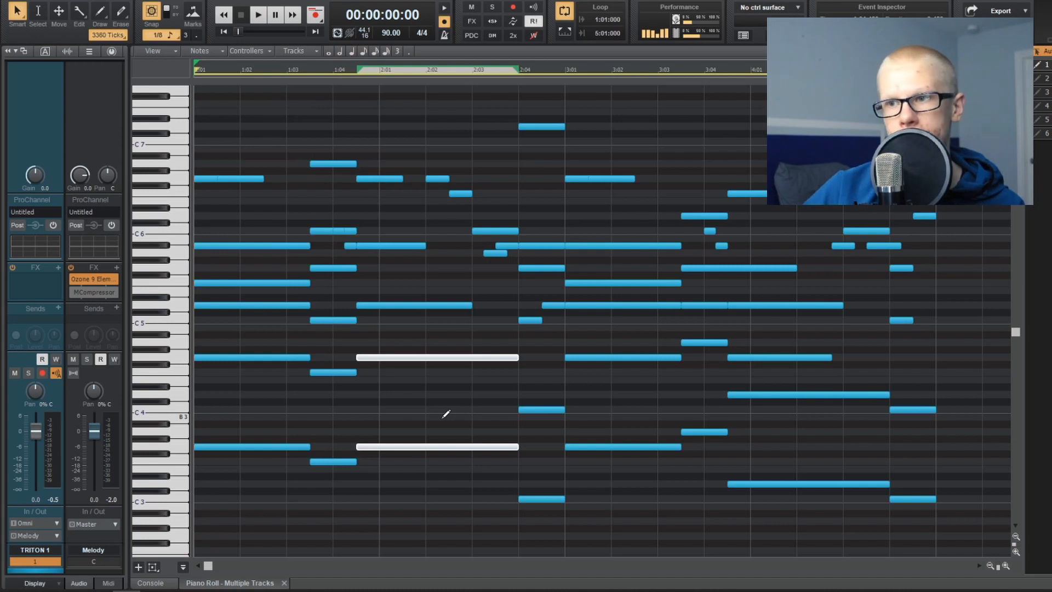
Step: Lower the long bass pair at 1:04:480 to C4 and C3, and lower the Bb5 above it to A5
{"action": "left_click_drag", "start_coordinate": [415, 357], "coordinate": [410, 410]}
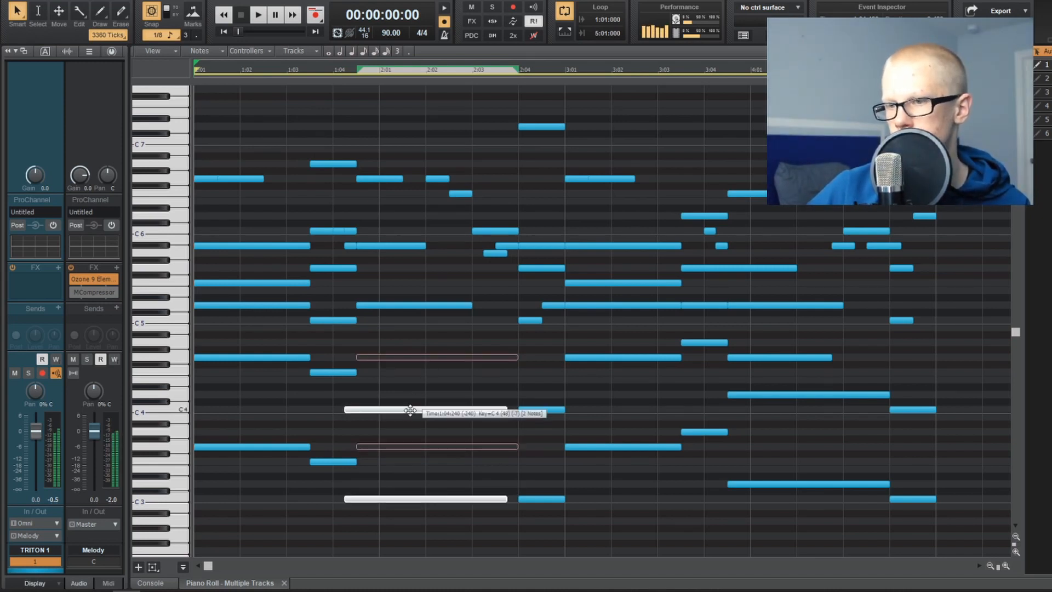
{"action": "left_click", "coordinate": [406, 305]}
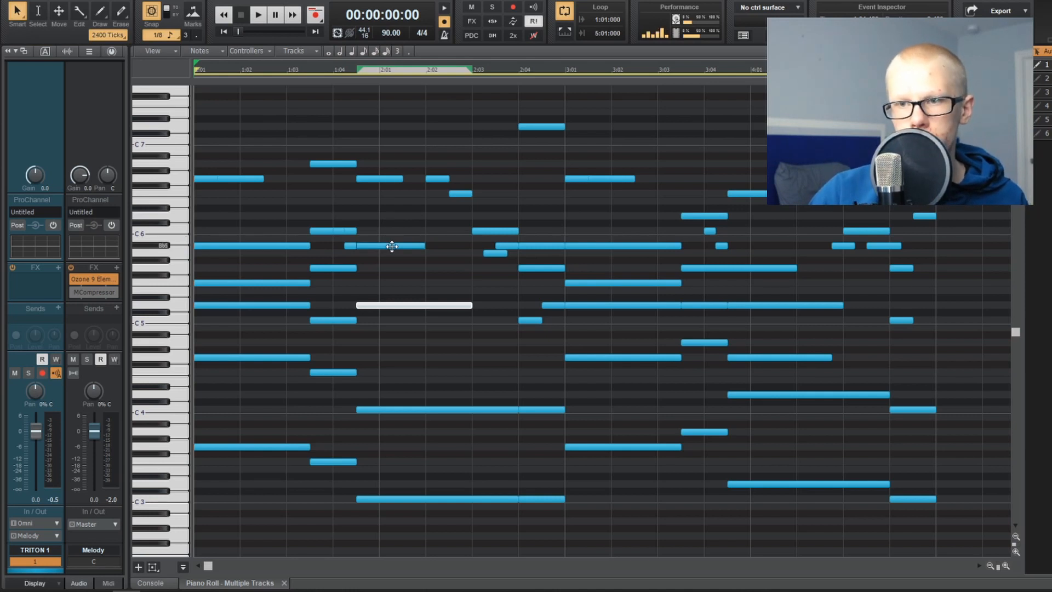
{"action": "left_click_drag", "start_coordinate": [392, 246], "coordinate": [393, 255]}
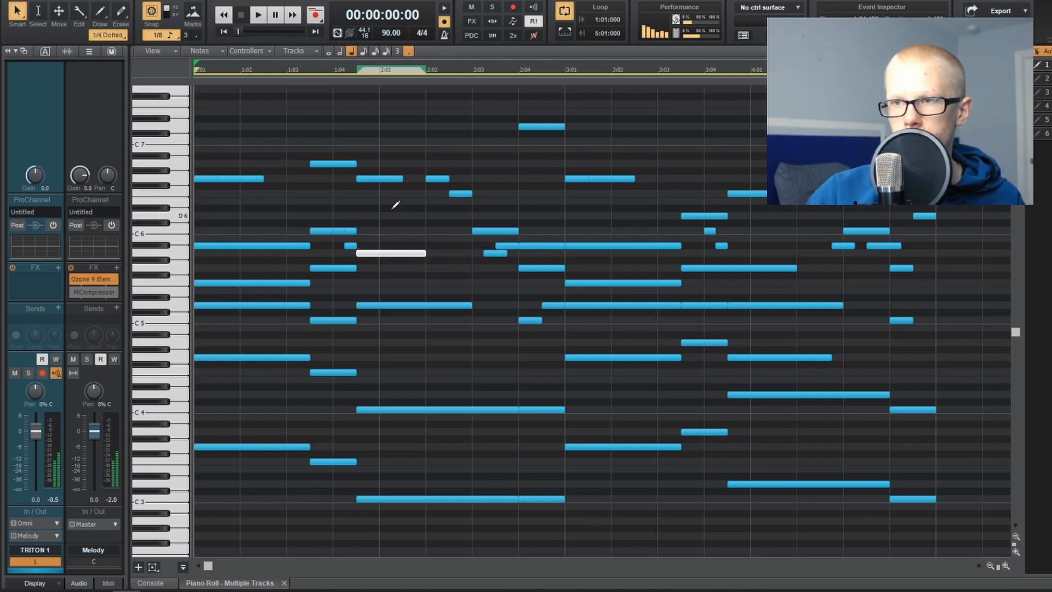
Step: Lower the G6 note at 1:04:480 to F6 and play the loop to hear the changed chord
{"action": "left_click", "coordinate": [381, 180]}
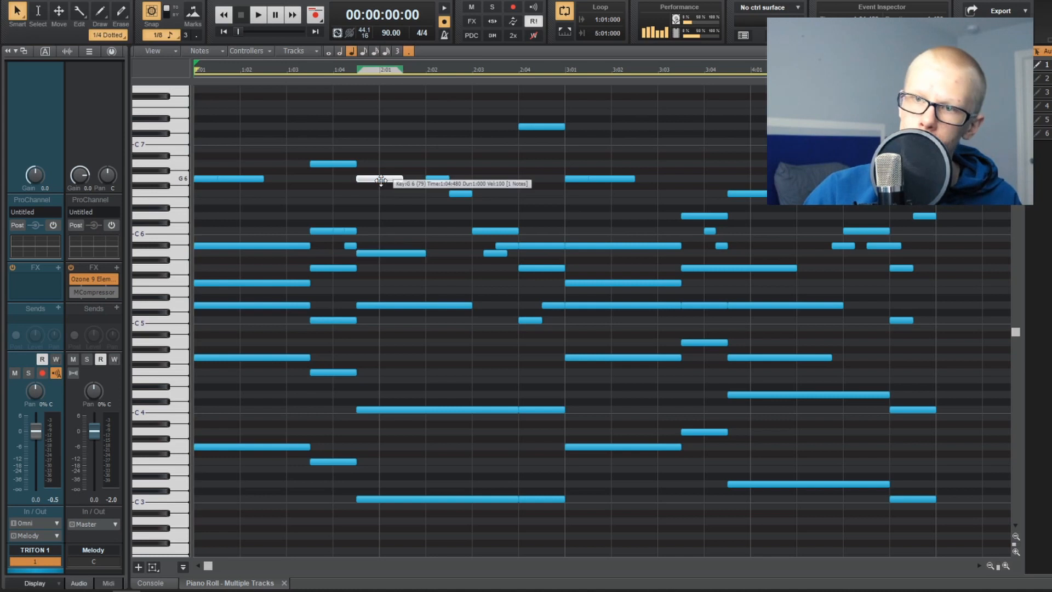
{"action": "left_click_drag", "start_coordinate": [379, 183], "coordinate": [377, 196]}
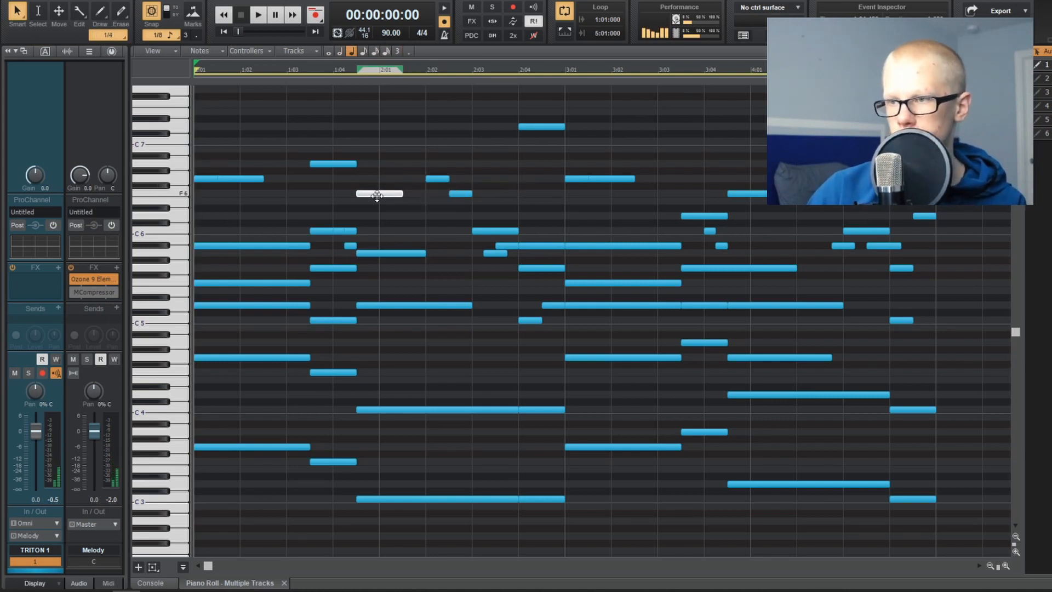
{"action": "key", "text": "space"}
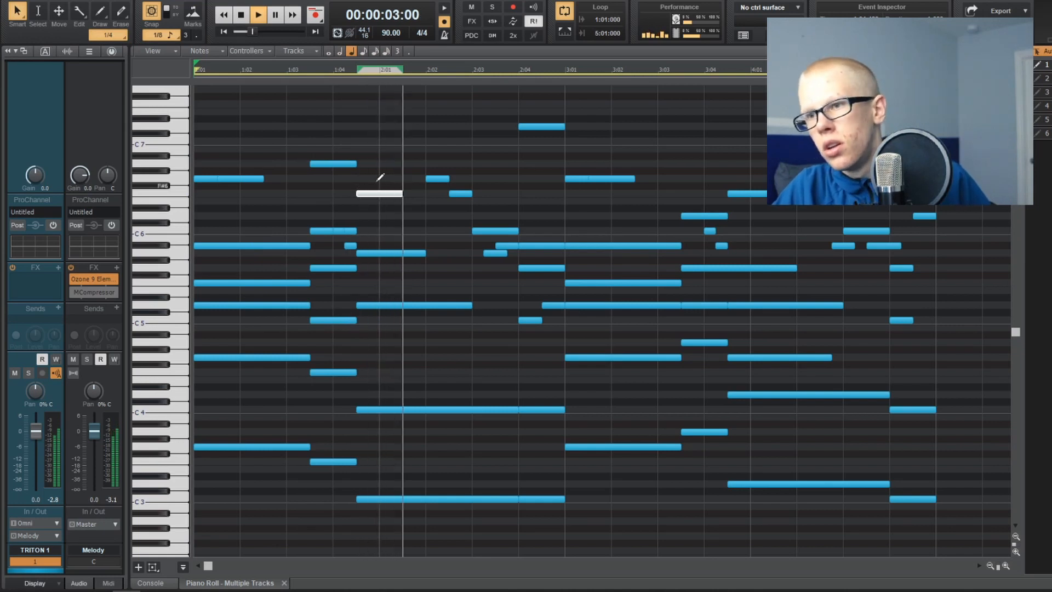
{"action": "key", "text": "space"}
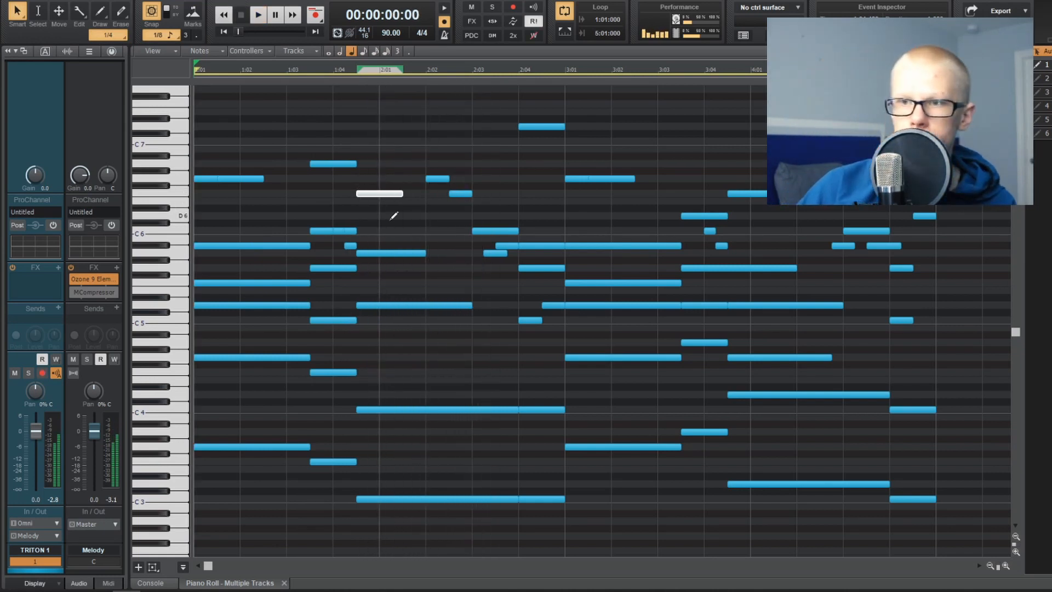
Step: Raise the A5 note at 1:04:480 back to Bb5 and play the passage
{"action": "left_click", "coordinate": [393, 254]}
{"action": "left_click_drag", "start_coordinate": [388, 256], "coordinate": [387, 248]}
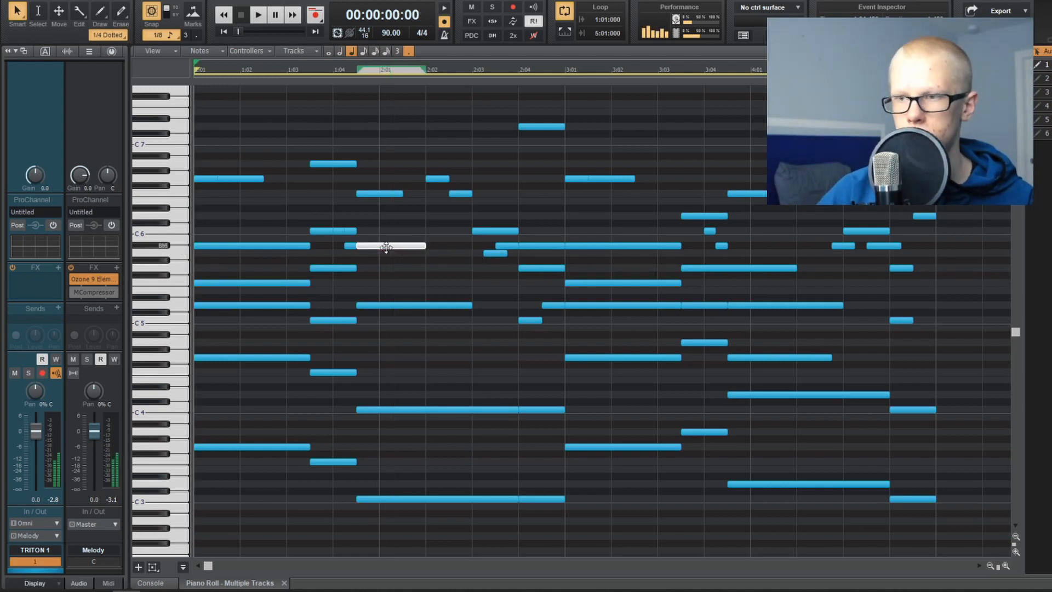
{"action": "key", "text": "space"}
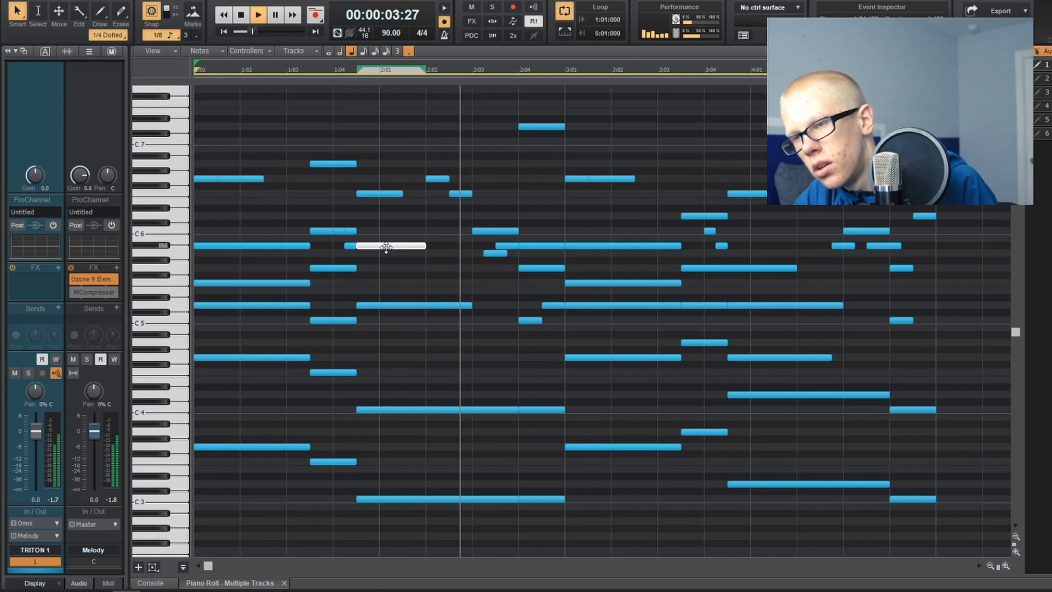
{"action": "key", "text": "space"}
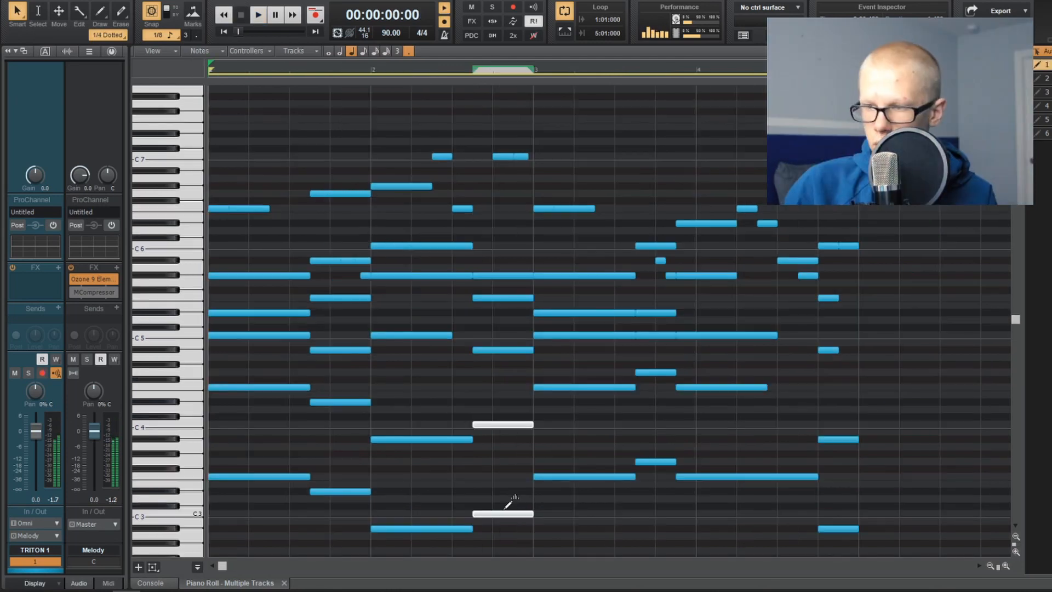
Step: Play the loop, lower the F5 note at 2:03:480 to Eb5, and replay the changed chord
{"action": "key", "text": "space"}
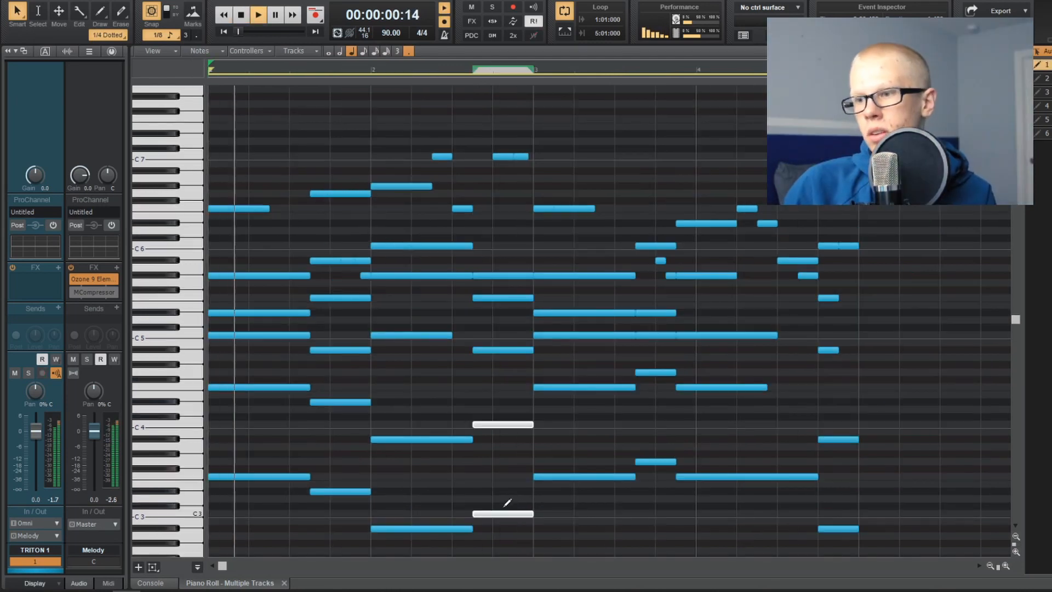
{"action": "key", "text": "space"}
{"action": "left_click", "coordinate": [493, 351]}
{"action": "left_click_drag", "start_coordinate": [501, 298], "coordinate": [503, 314]}
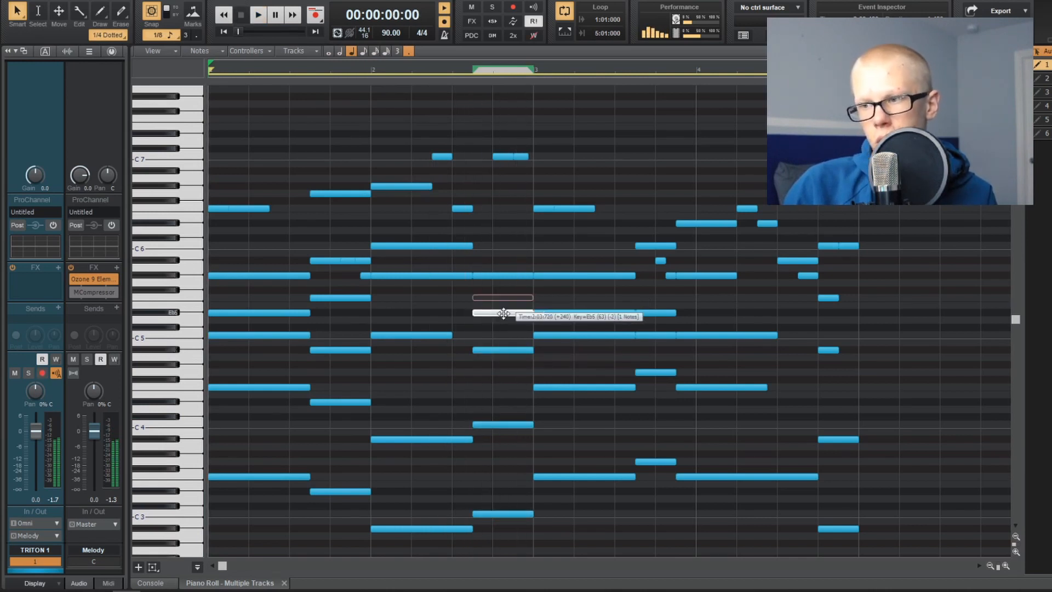
{"action": "key", "text": "space"}
Step: Raise the G#5 note at 2:03:480 to Bb5 and play the loop into bar 3
{"action": "left_click", "coordinate": [498, 276]}
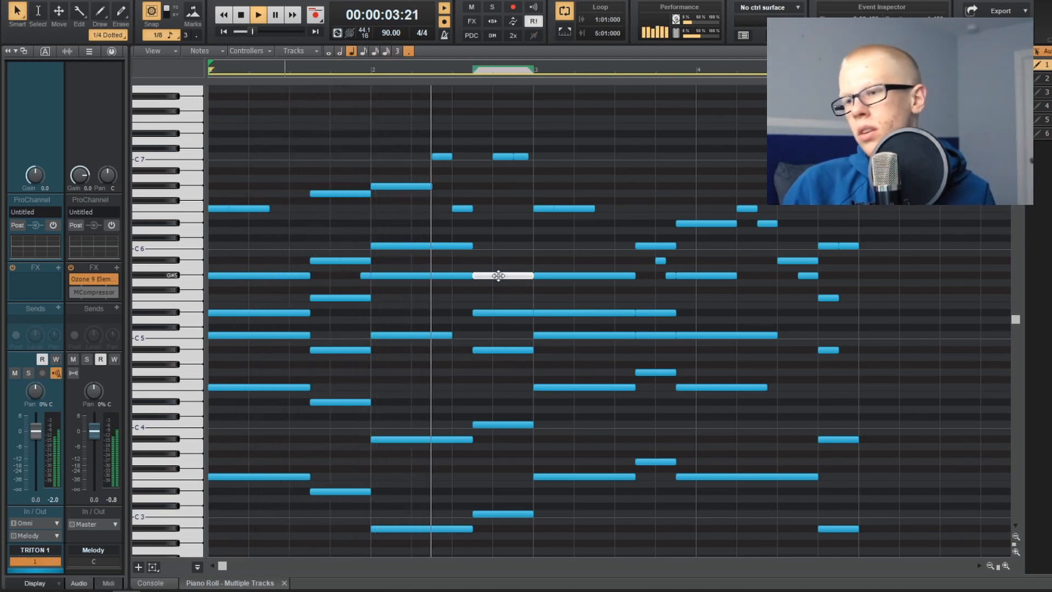
{"action": "key", "text": "space"}
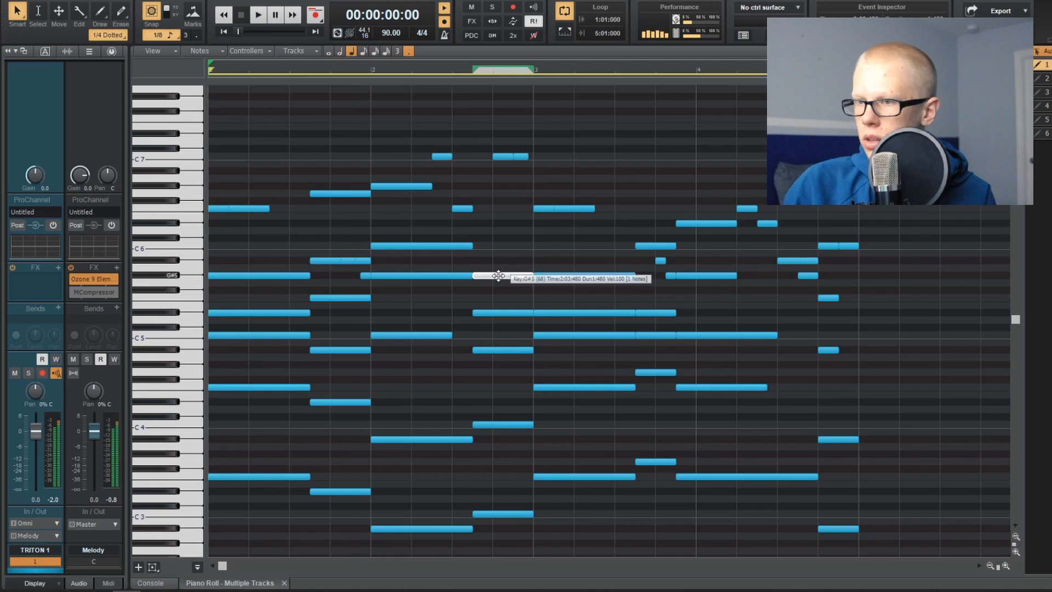
{"action": "left_click_drag", "start_coordinate": [498, 275], "coordinate": [500, 261]}
{"action": "key", "text": "space"}
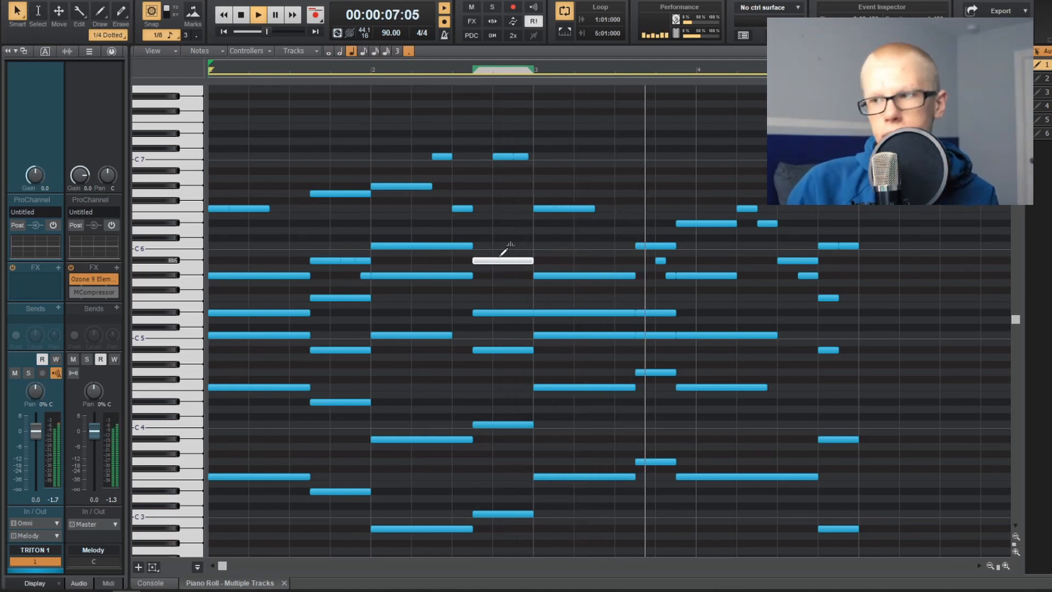
{"action": "key", "text": "space"}
Step: Move the start of the chord at 3:04:480 to 4:01:000 and extend the preceding chord's notes to meet it
{"action": "left_click_drag", "start_coordinate": [712, 176], "coordinate": [715, 487]}
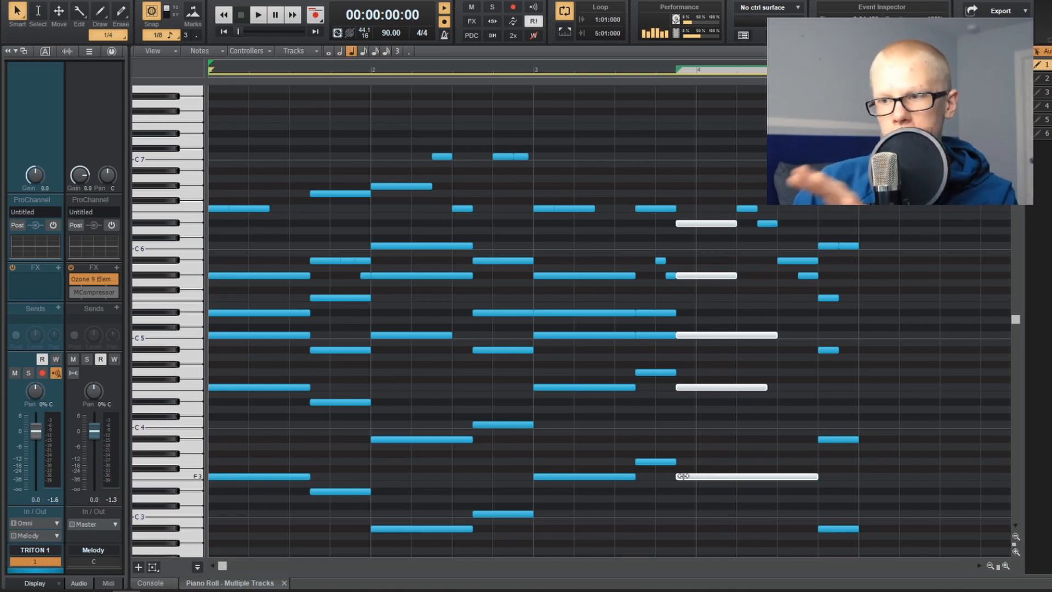
{"action": "left_click_drag", "start_coordinate": [683, 476], "coordinate": [694, 469]}
{"action": "left_click_drag", "start_coordinate": [682, 515], "coordinate": [656, 191]}
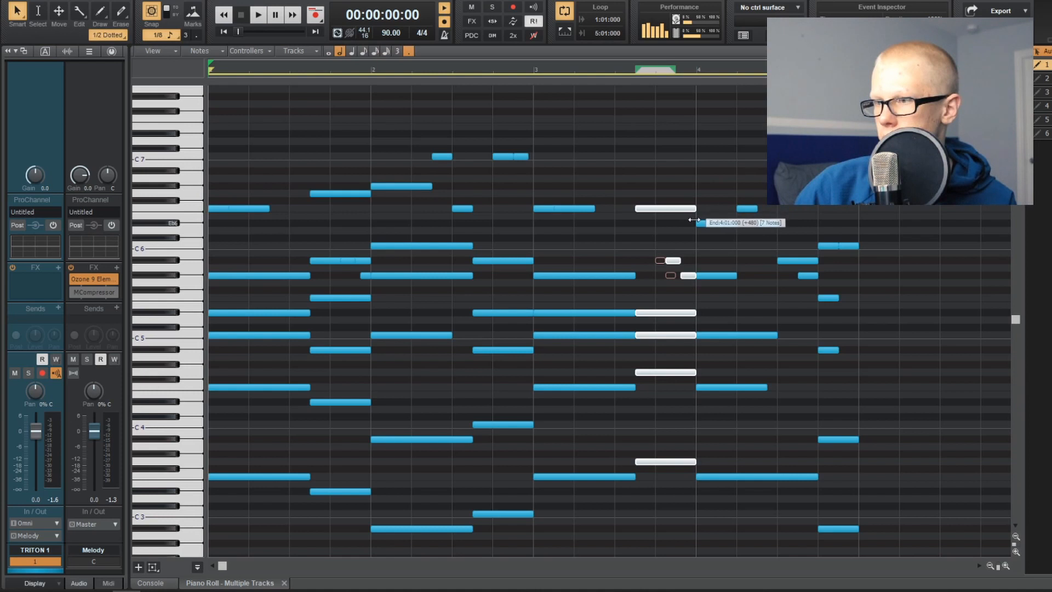
{"action": "left_click", "coordinate": [721, 268]}
{"action": "left_click_drag", "start_coordinate": [687, 276], "coordinate": [692, 278]}
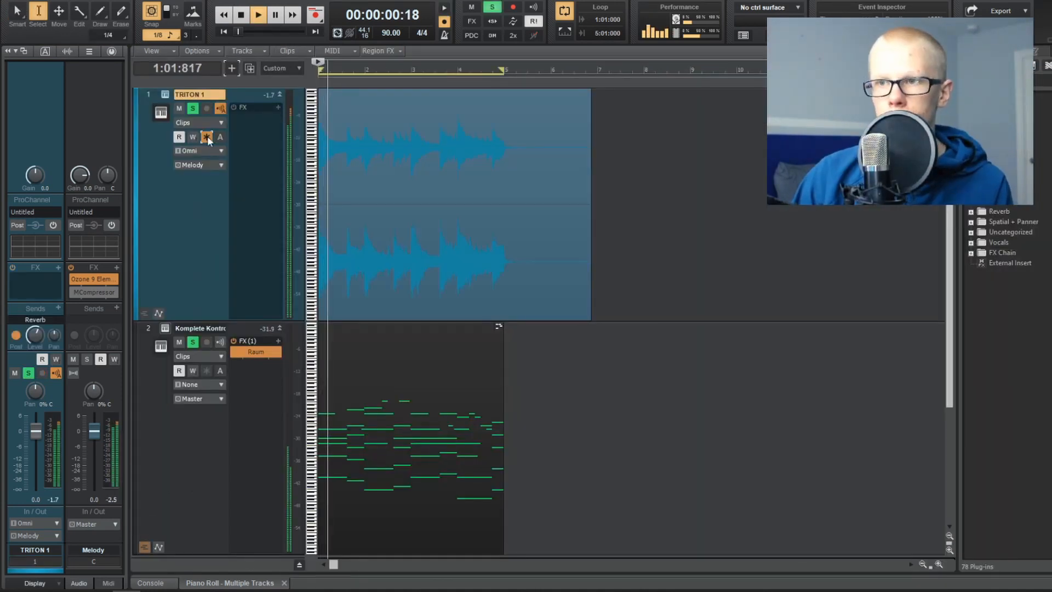
Step: Switch to the Smart tool and place an Eb6 eighth note at 1:03:480 in the flute melody
{"action": "key", "text": "t"}
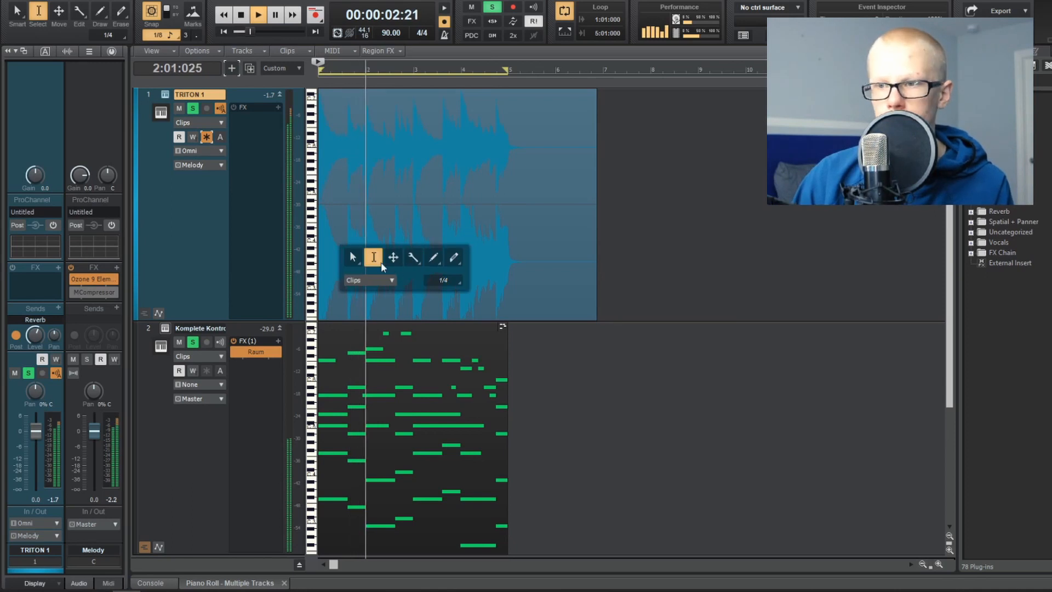
{"action": "left_click", "coordinate": [349, 251]}
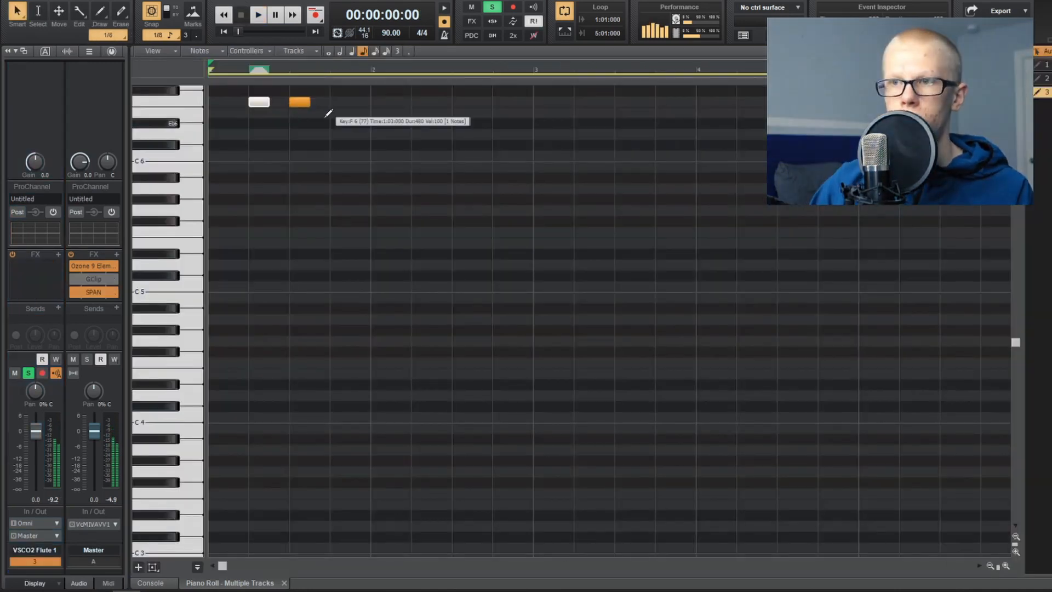
{"action": "key", "text": "space"}
{"action": "left_click_drag", "start_coordinate": [331, 123], "coordinate": [323, 123]}
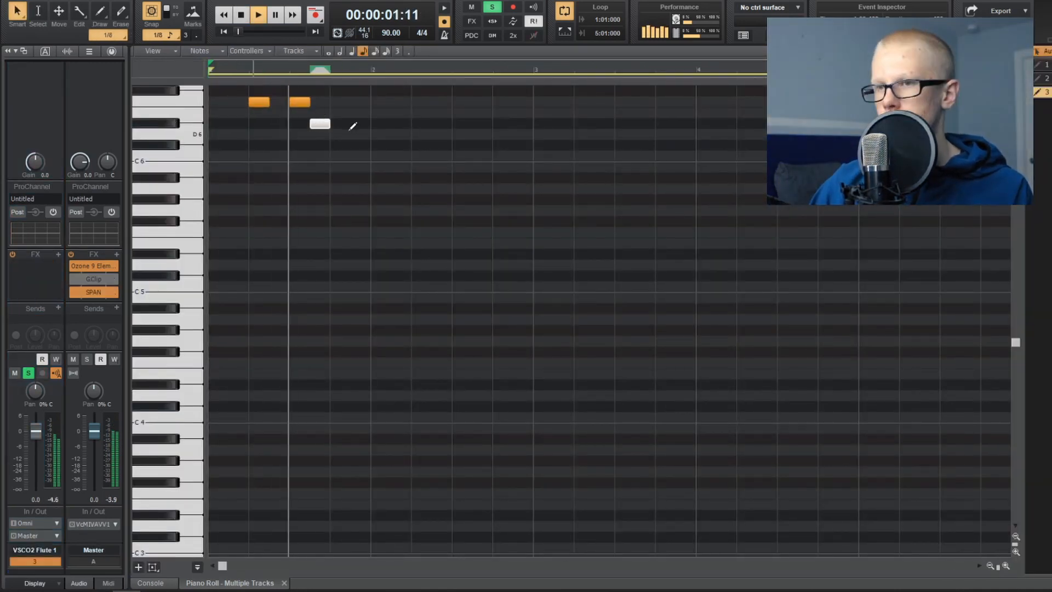
Step: Add a flute eighth note at 2:01:000, play the loop, and lower the note to C6
{"action": "scroll", "coordinate": [376, 155], "scroll_direction": "up", "scroll_amount": 1}
{"action": "left_click", "coordinate": [375, 169]}
{"action": "key", "text": "space"}
{"action": "left_click_drag", "start_coordinate": [382, 169], "coordinate": [382, 190]}
{"action": "scroll", "coordinate": [356, 305], "scroll_direction": "up", "scroll_amount": 1}
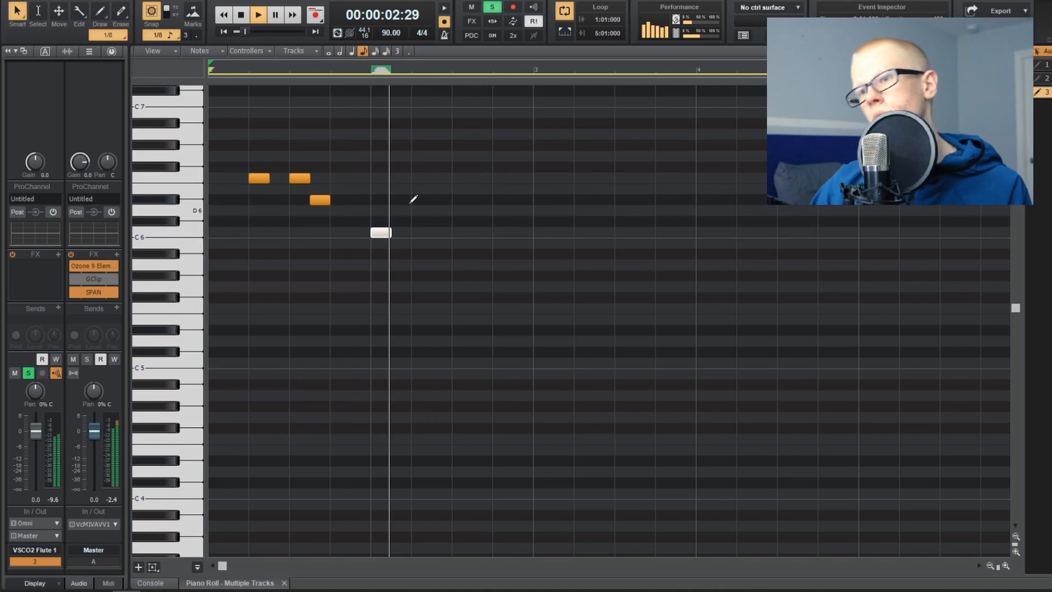
Step: Add flute eighth notes G#6 at 2:03:000 and F6 at 2:04:000, and play the melody
{"action": "left_click", "coordinate": [447, 145]}
{"action": "key", "text": "space"}
{"action": "left_click_drag", "start_coordinate": [454, 146], "coordinate": [506, 178]}
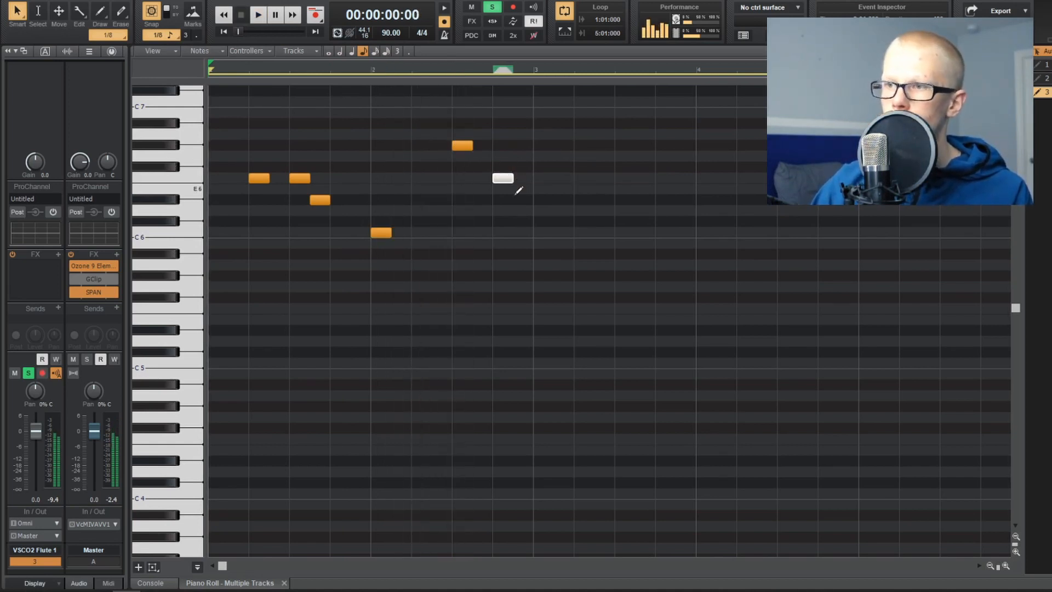
{"action": "key", "text": "space"}
{"action": "scroll", "coordinate": [487, 235], "scroll_direction": "up", "scroll_amount": 2}
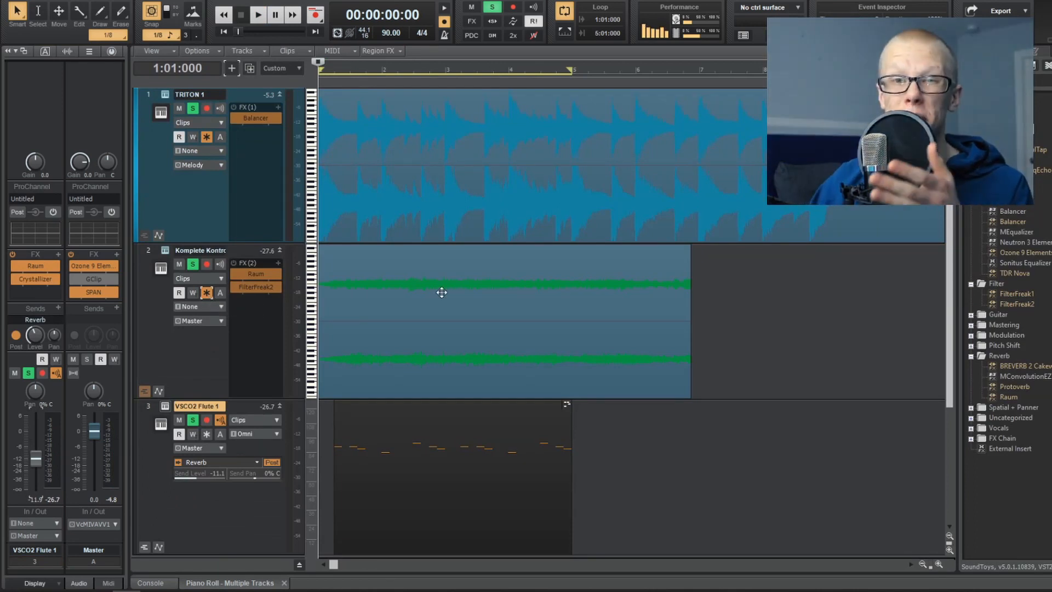
Step: Play the four-bar loop to hear the TRITON 1, Komplete Kontrol and flute layers together
{"action": "key", "text": "space"}
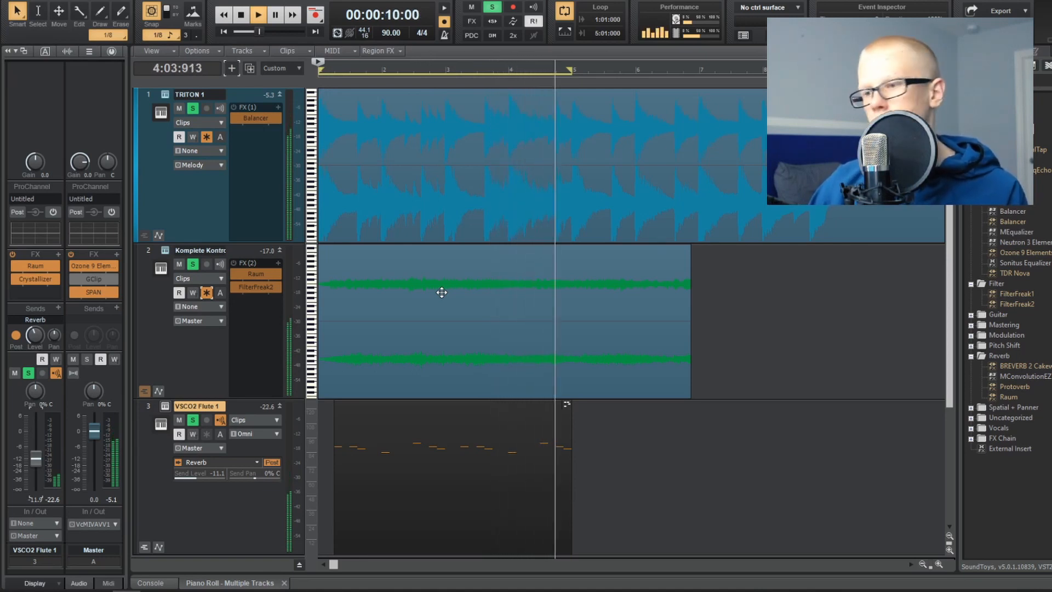
{"action": "key", "text": "space"}
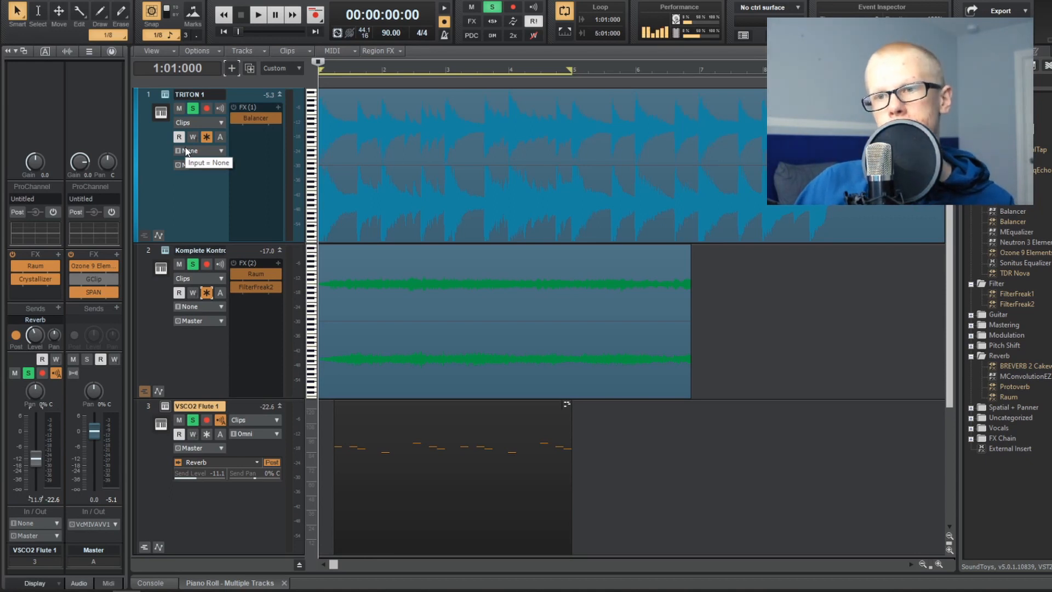
{"action": "left_click", "coordinate": [176, 214]}
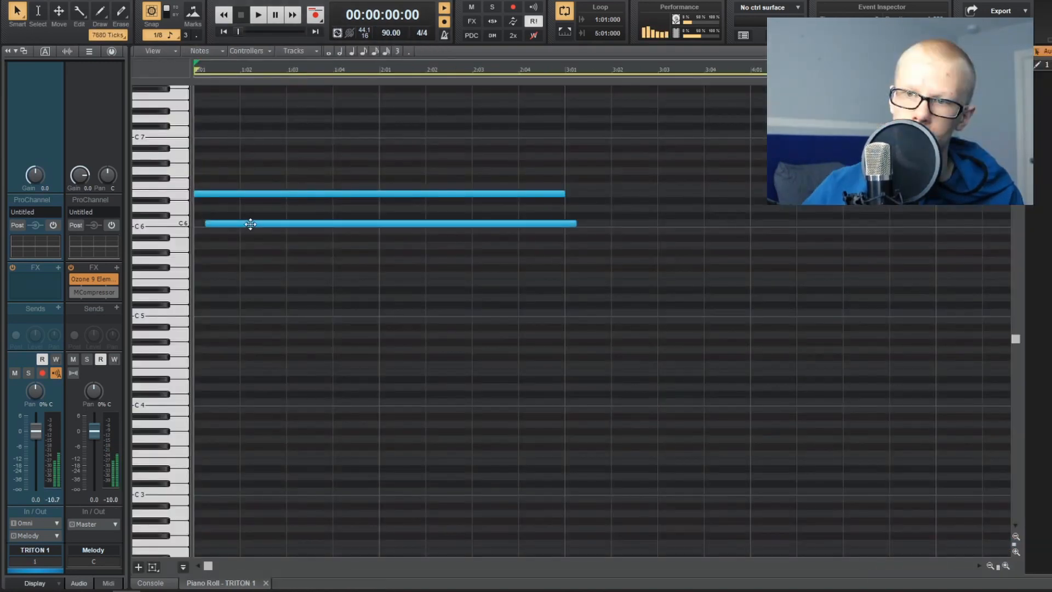
Step: Move the C6 note to Db6 at 1:01, add a two-bar G#5 below it, and play the chord
{"action": "left_click_drag", "start_coordinate": [251, 224], "coordinate": [239, 217]}
{"action": "left_click", "coordinate": [199, 252]}
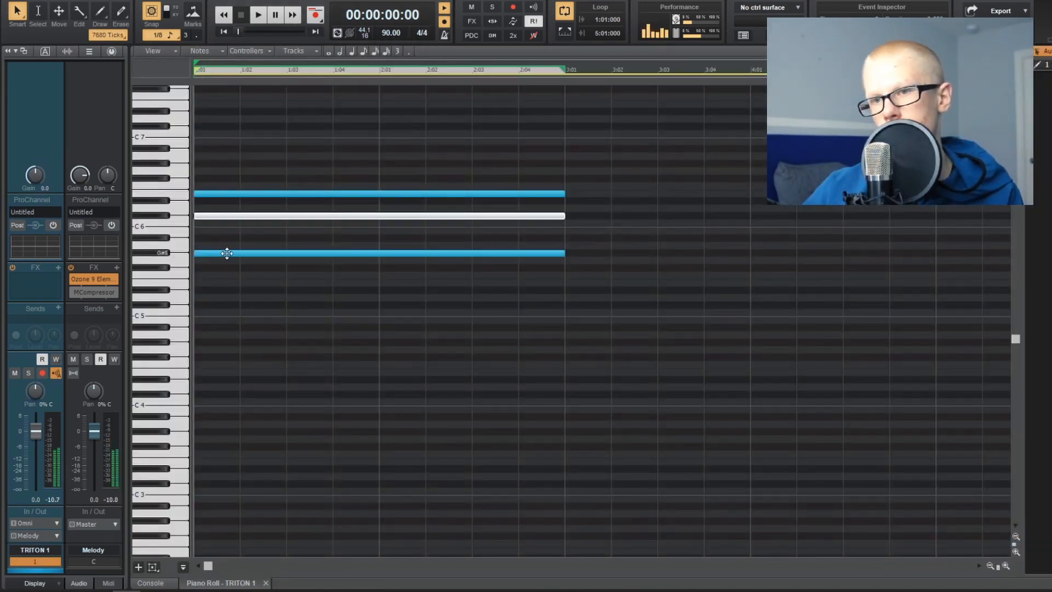
{"action": "key", "text": "space"}
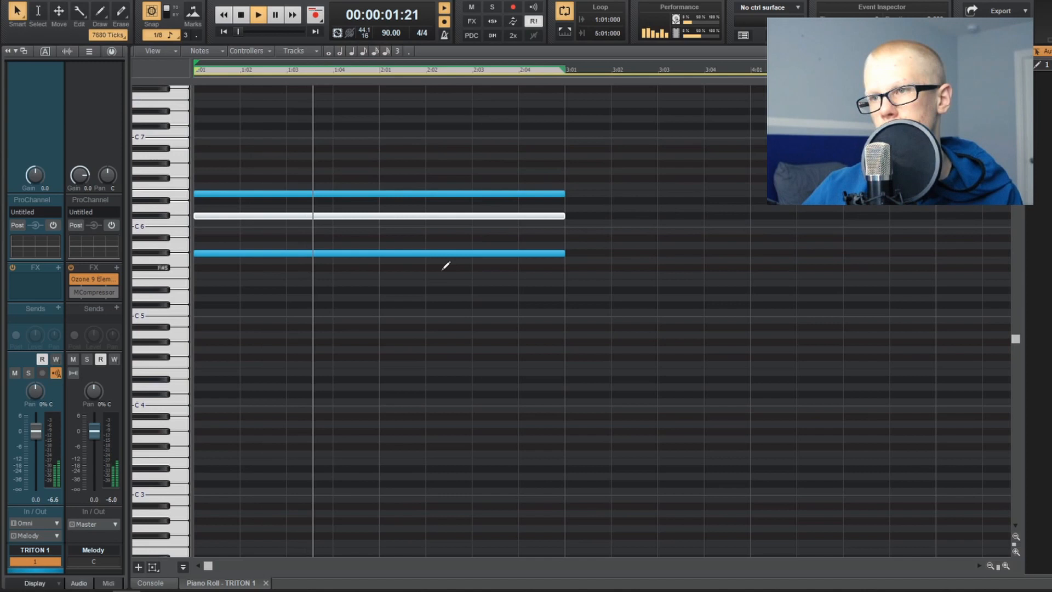
Step: Add a two-bar note at 3:01 for the second chord's top voice and set its pitch to Eb6
{"action": "scroll", "coordinate": [446, 265], "scroll_direction": "up", "scroll_amount": 2}
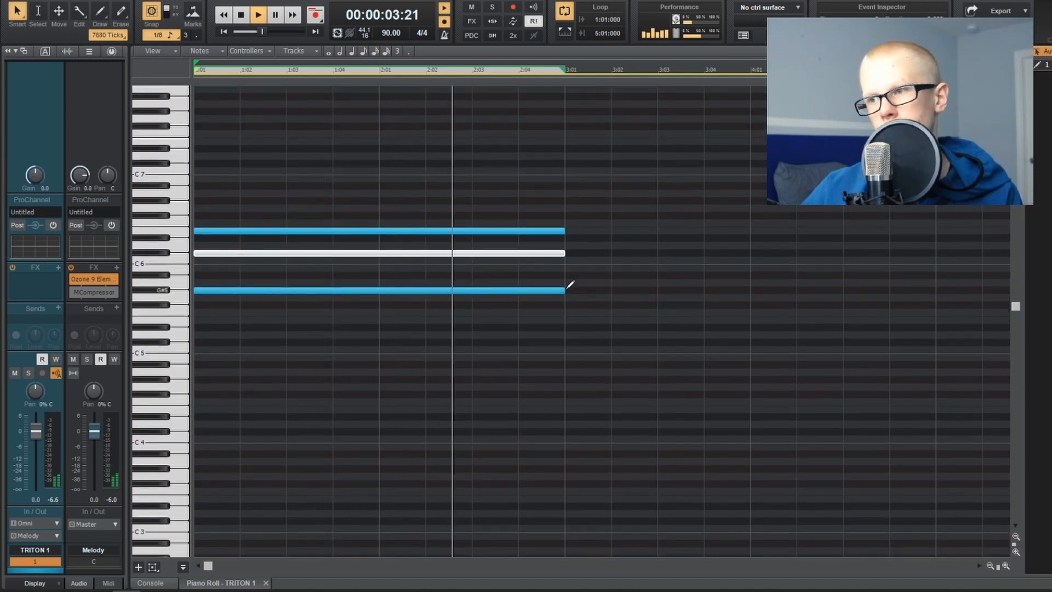
{"action": "left_click", "coordinate": [570, 245]}
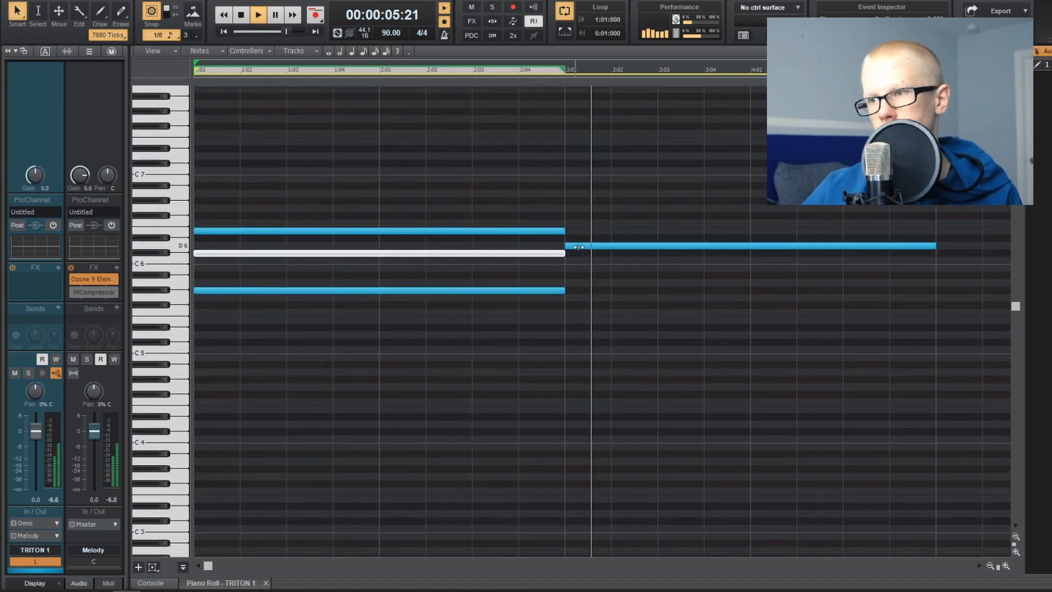
{"action": "key", "text": "space"}
{"action": "left_click_drag", "start_coordinate": [594, 245], "coordinate": [593, 240]}
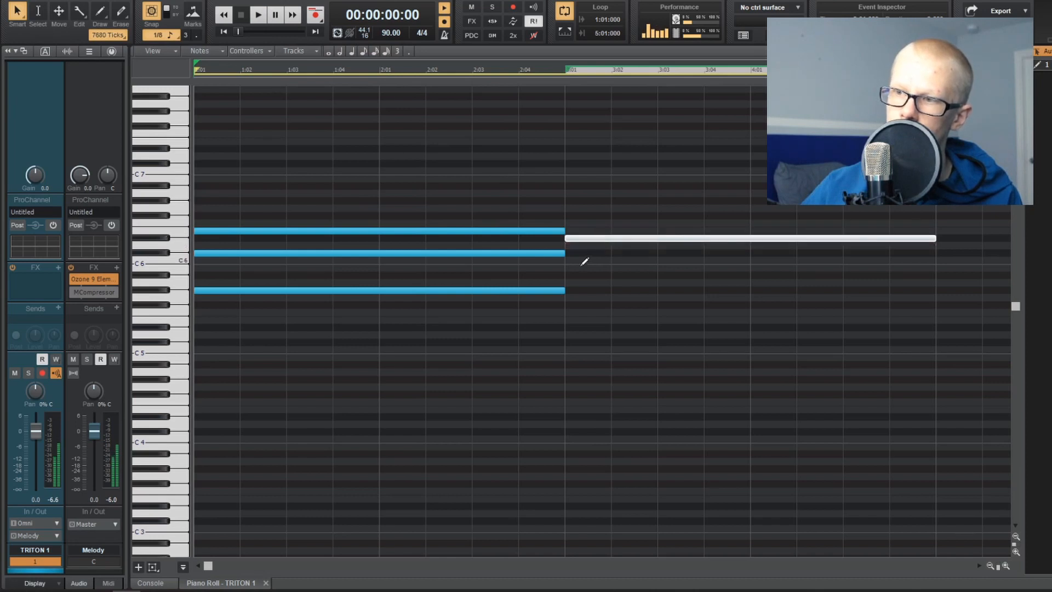
Step: Complete the second chord at 3:01 with two-bar B5 and F#5 notes
{"action": "left_click", "coordinate": [573, 272]}
{"action": "mouse_move", "coordinate": [590, 280]}
{"action": "left_mouse_down"}
{"action": "mouse_move", "coordinate": [592, 307]}
{"action": "mouse_move", "coordinate": [601, 307]}
{"action": "mouse_move", "coordinate": [601, 270]}
{"action": "left_mouse_up"}
{"action": "left_click", "coordinate": [578, 319]}
Step: Play the two-chord progression through to the end of the loop
{"action": "key", "text": "space"}
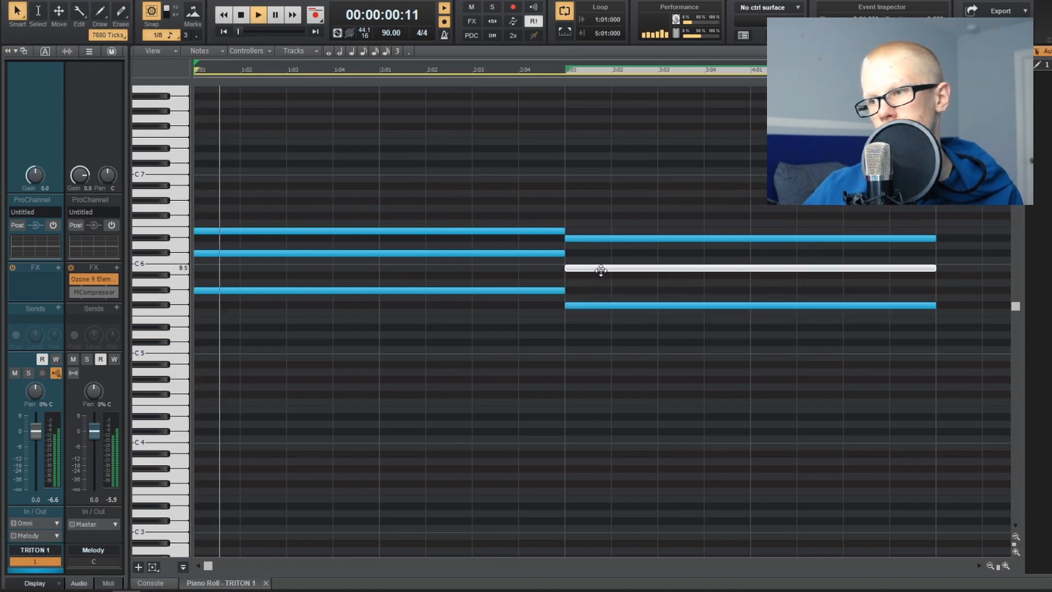
{"action": "scroll", "coordinate": [606, 270], "scroll_direction": "down", "scroll_amount": 1}
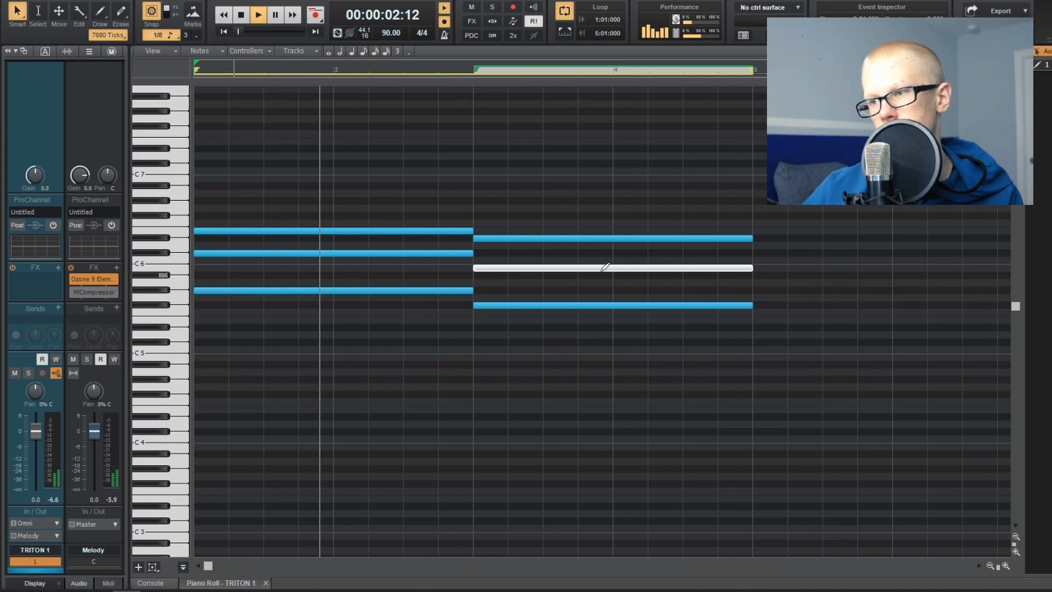
{"action": "scroll", "coordinate": [605, 267], "scroll_direction": "down", "scroll_amount": 1}
{"action": "scroll", "coordinate": [462, 281], "scroll_direction": "down", "scroll_amount": 1}
{"action": "scroll", "coordinate": [462, 282], "scroll_direction": "down", "scroll_amount": 1}
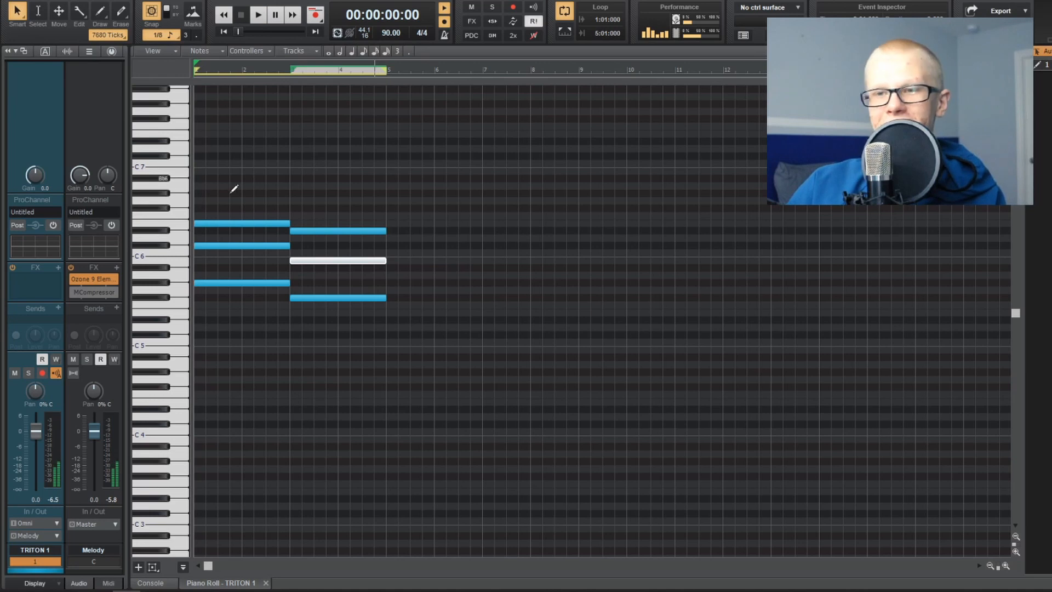
Step: Add a two-bar B4 note at 3:01 to the second chord
{"action": "scroll", "coordinate": [241, 219], "scroll_direction": "up", "scroll_amount": 1}
{"action": "scroll", "coordinate": [283, 313], "scroll_direction": "up", "scroll_amount": 2}
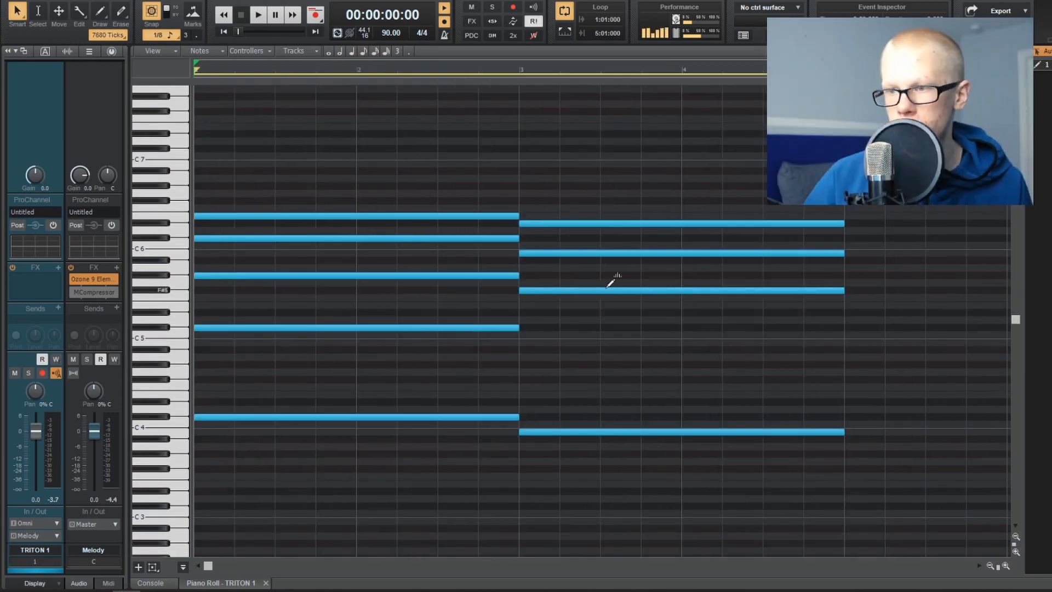
{"action": "left_click", "coordinate": [603, 291]}
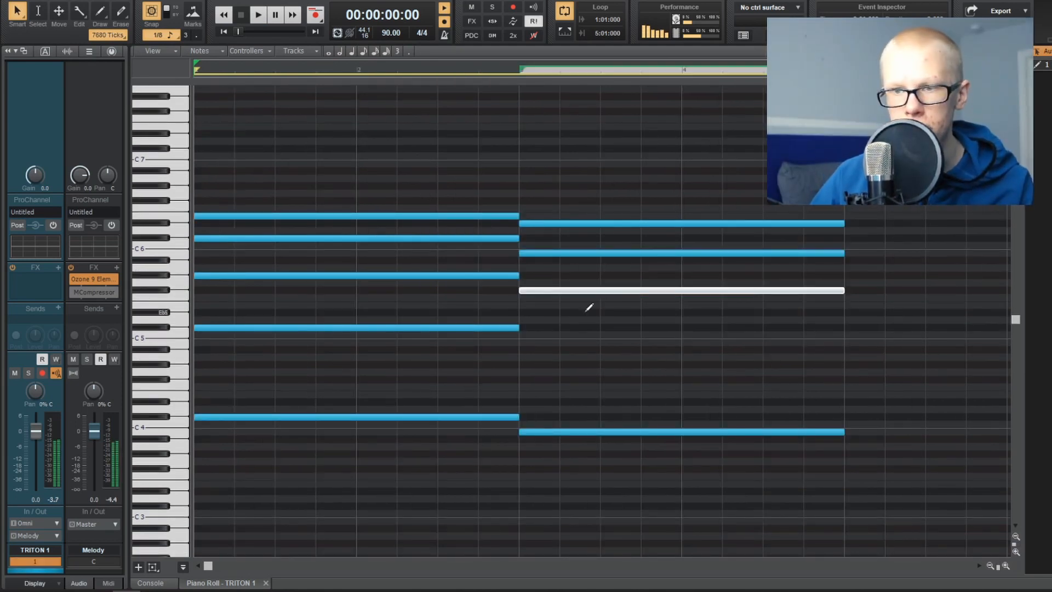
{"action": "left_click", "coordinate": [522, 343]}
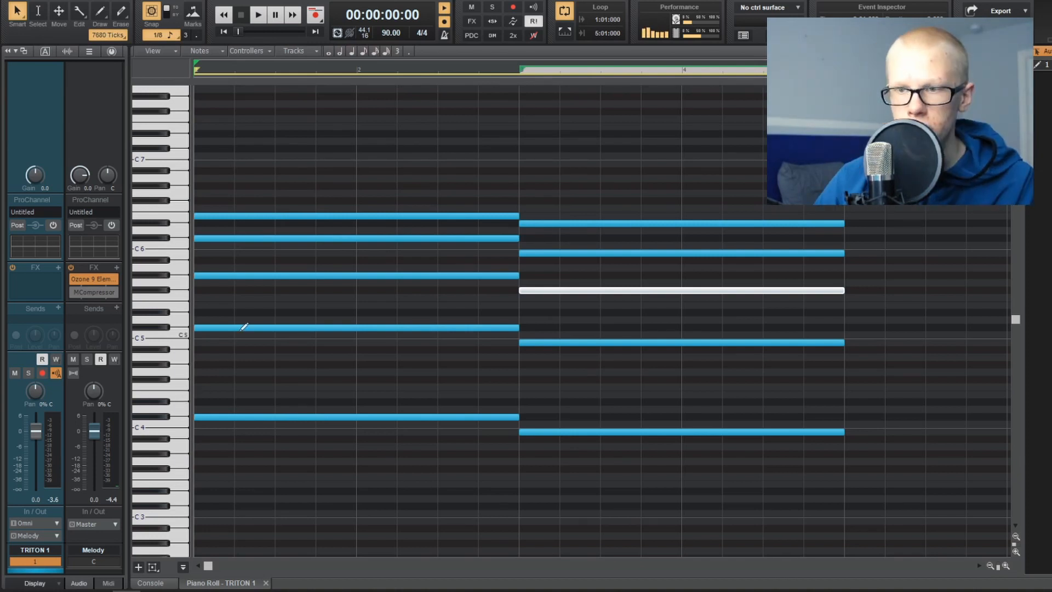
Step: Try the first chord's lowest note at F#4 instead of Db4 and play it
{"action": "left_click_drag", "start_coordinate": [246, 417], "coordinate": [242, 381]}
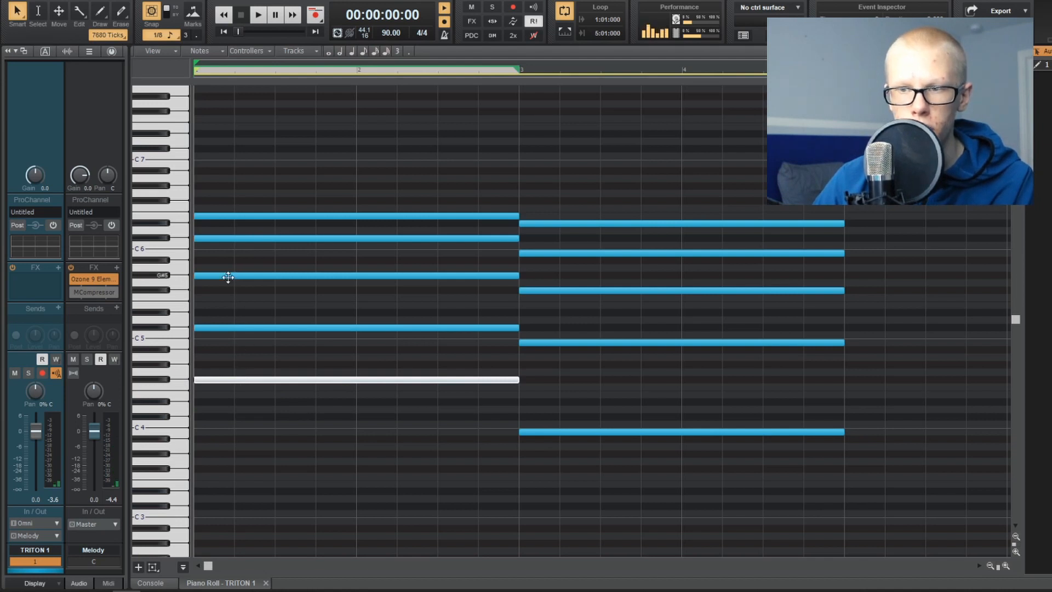
{"action": "key", "text": "space"}
{"action": "key", "text": "space"}
{"action": "key", "text": "space"}
{"action": "key", "text": "space"}
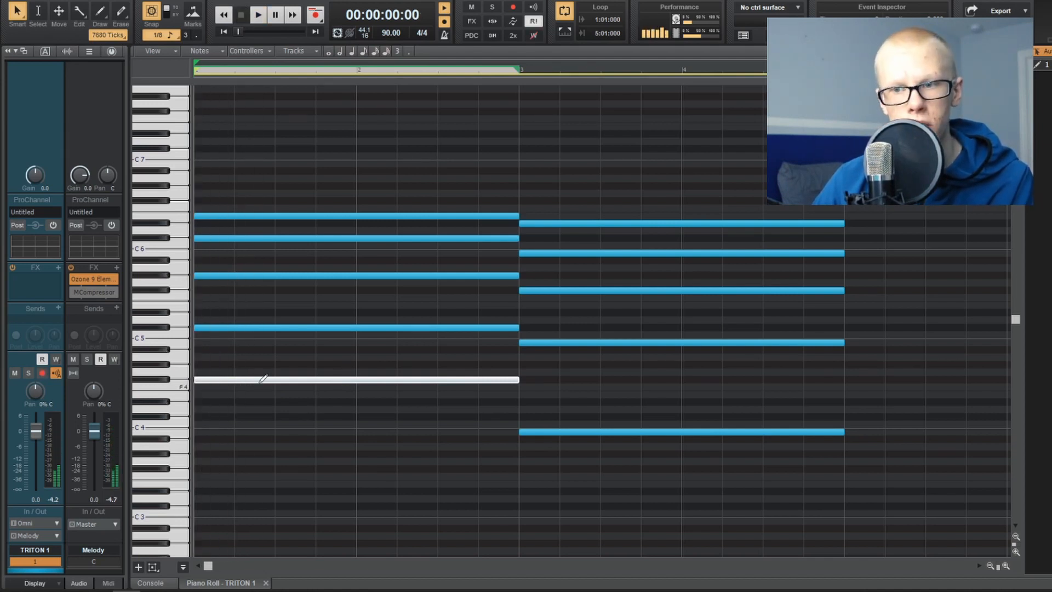
Step: Lower the first chord's F#4 bass note back to Db4 and play the chord
{"action": "left_click_drag", "start_coordinate": [258, 382], "coordinate": [250, 417]}
{"action": "key", "text": "space"}
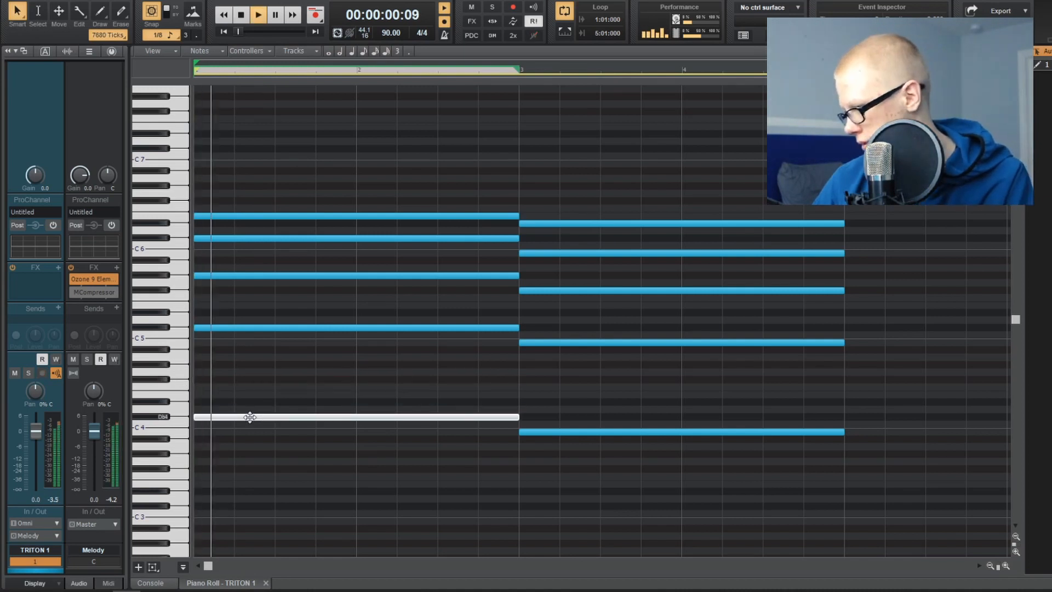
{"action": "key", "text": "space"}
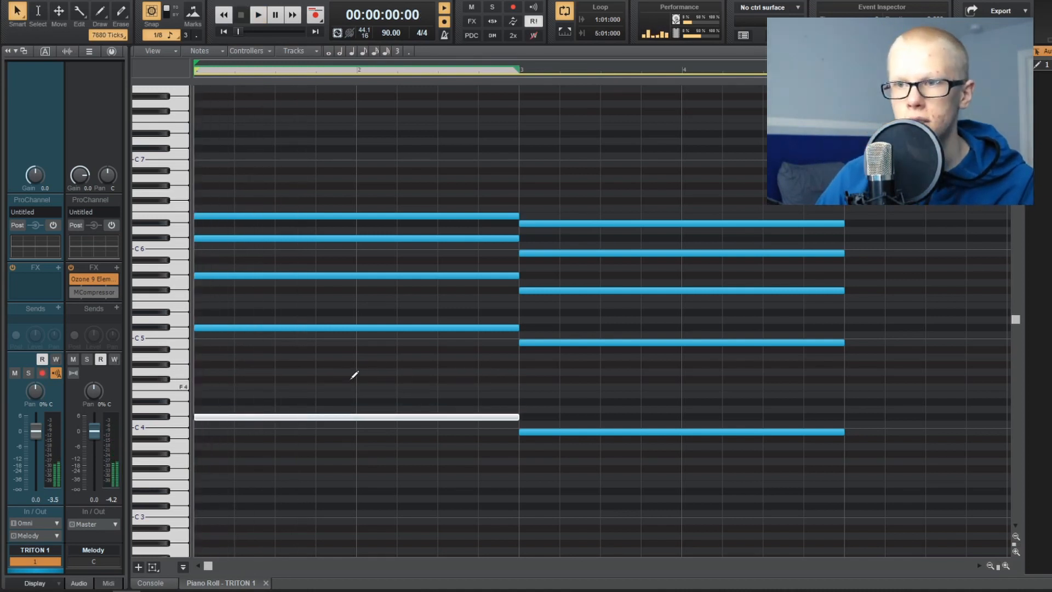
Step: Play the loop with the descending bar 2 melody and add two more melody notes near the end of bar 3
{"action": "scroll", "coordinate": [374, 236], "scroll_direction": "up", "scroll_amount": 1}
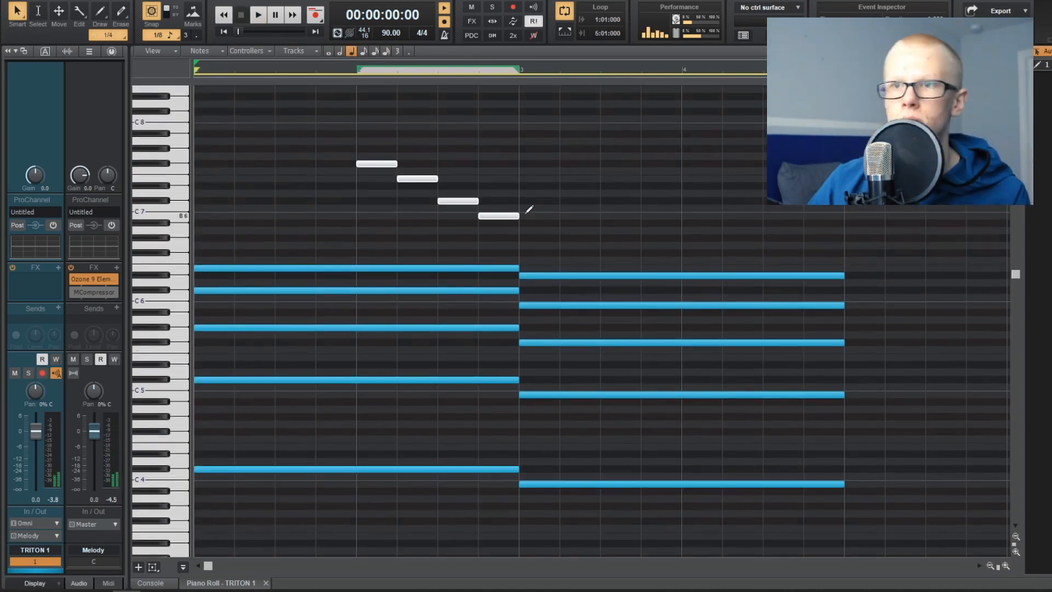
{"action": "key", "text": "space"}
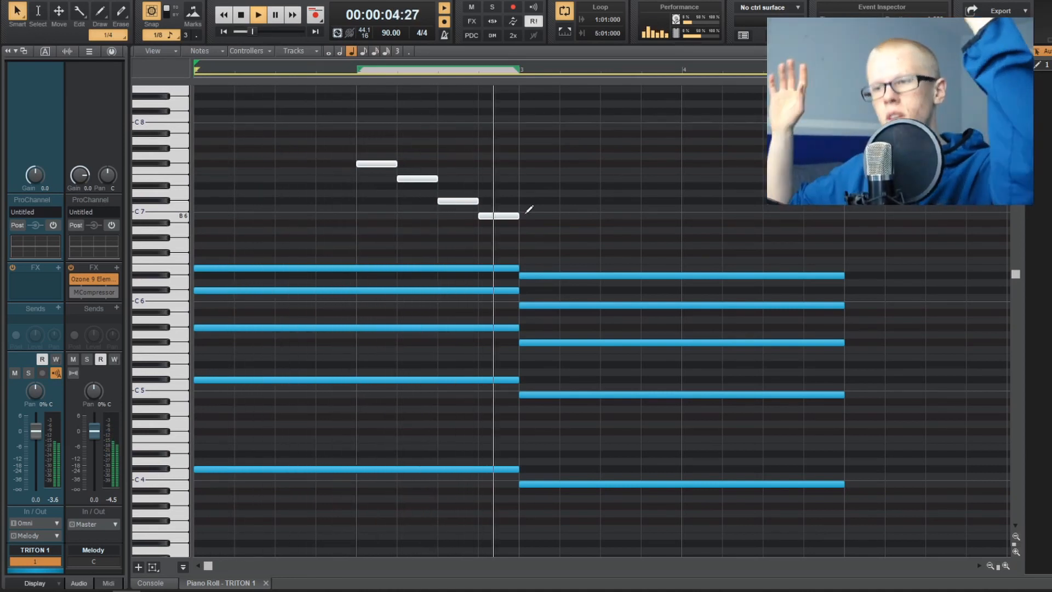
{"action": "left_click", "coordinate": [640, 209]}
{"action": "key", "text": "super"}
{"action": "key", "text": "super"}
{"action": "left_click", "coordinate": [664, 229]}
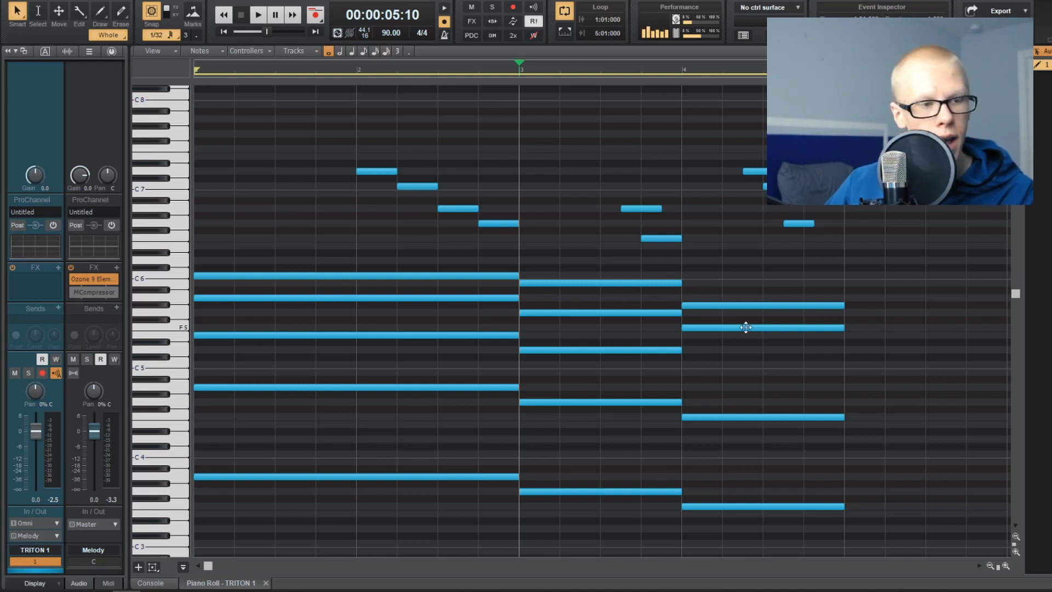
Step: Raise the G#5 note of the bar 4 chord to A5 and add a whole-note C6 above it
{"action": "left_click_drag", "start_coordinate": [743, 305], "coordinate": [740, 298]}
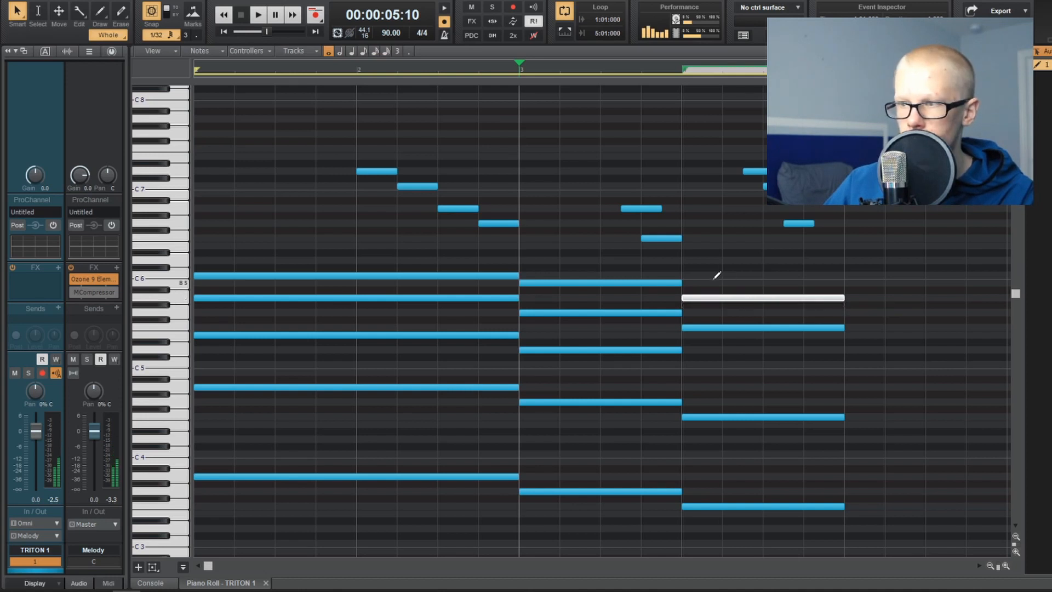
{"action": "left_click", "coordinate": [692, 276]}
{"action": "left_click_drag", "start_coordinate": [727, 276], "coordinate": [722, 278]}
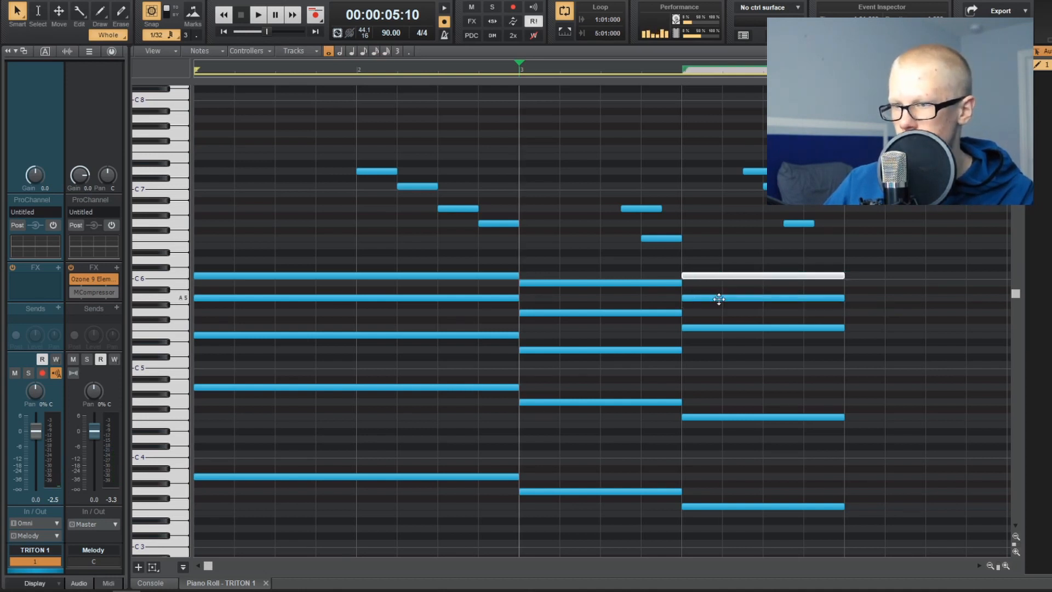
Step: Play the passage from bar 3, lower the bar 4 chord's A5 note to G#5, and replay it
{"action": "left_click", "coordinate": [719, 299]}
{"action": "key", "text": "space"}
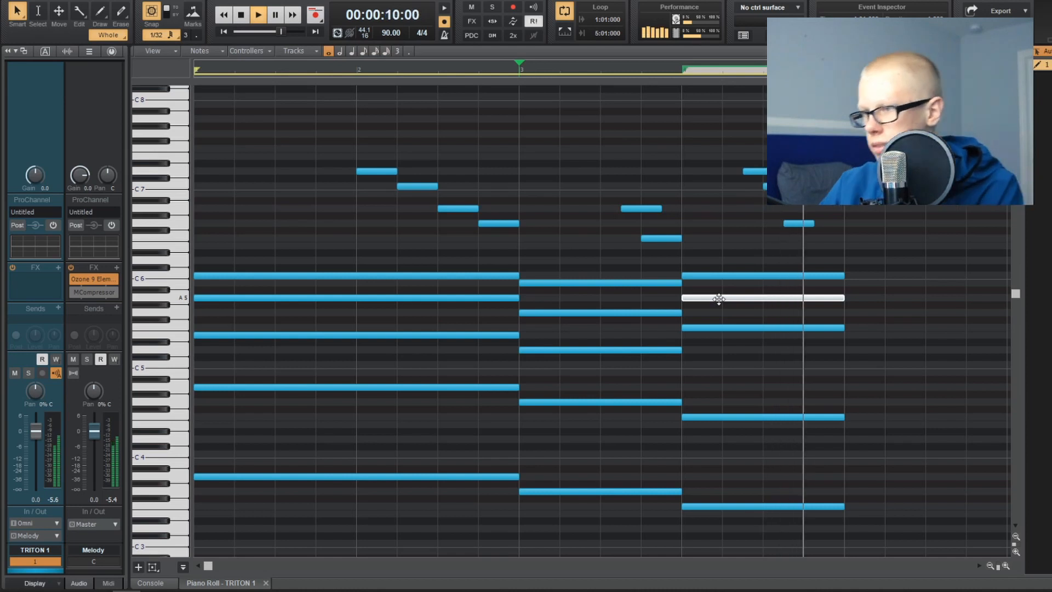
{"action": "left_click_drag", "start_coordinate": [719, 299], "coordinate": [716, 308]}
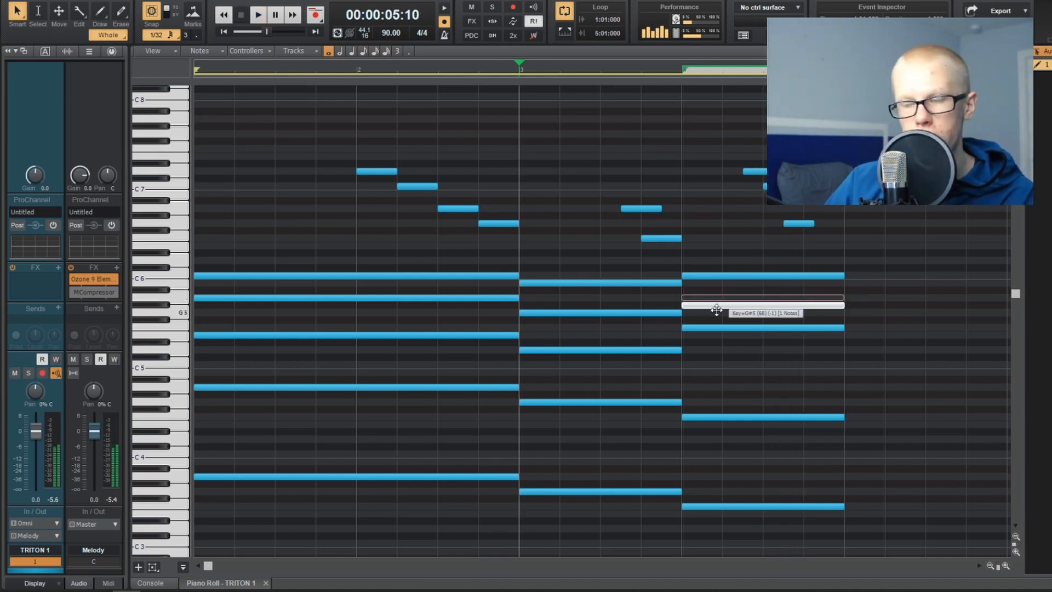
{"action": "key", "text": "space"}
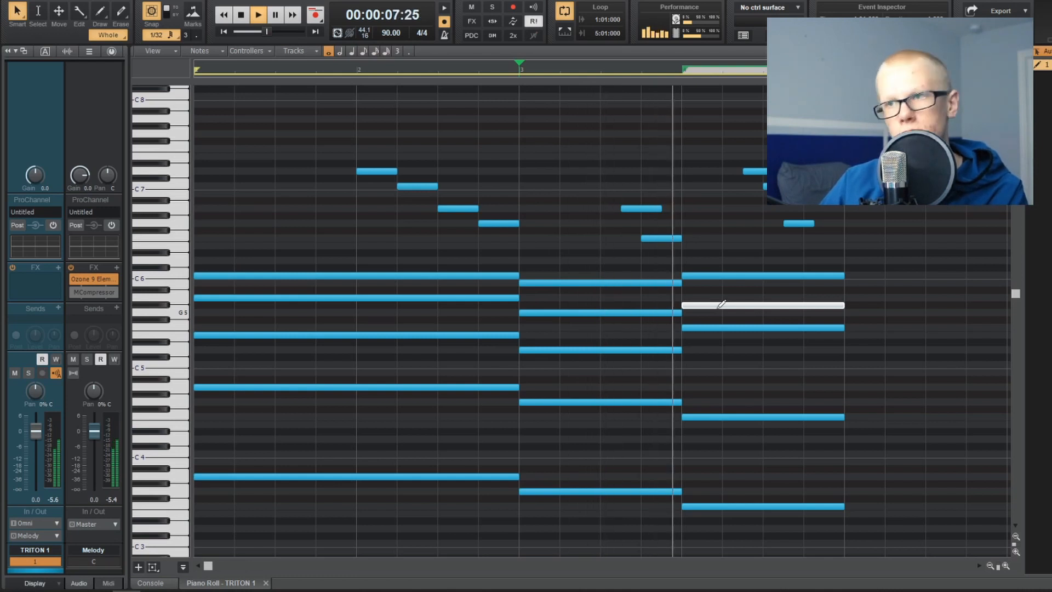
Step: Check the first and bar 3 chord notes, raise the bar 4 chord's G#5 to A5, and play the result through FIN-MICRO
{"action": "key", "text": "space"}
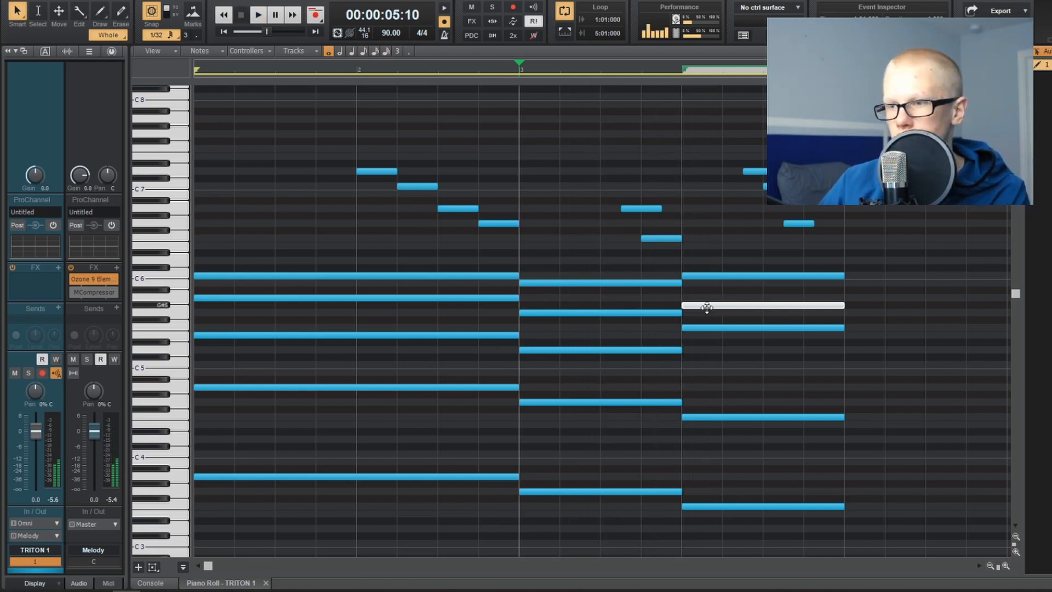
{"action": "key", "text": "w"}
{"action": "scroll", "coordinate": [562, 319], "scroll_direction": "up", "scroll_amount": 1}
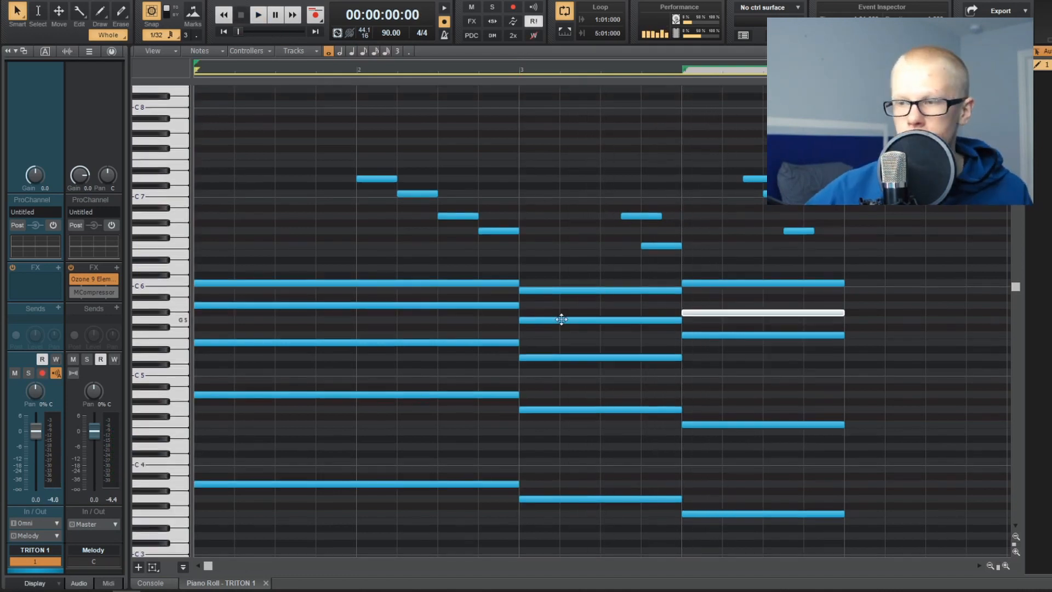
{"action": "left_click", "coordinate": [467, 305]}
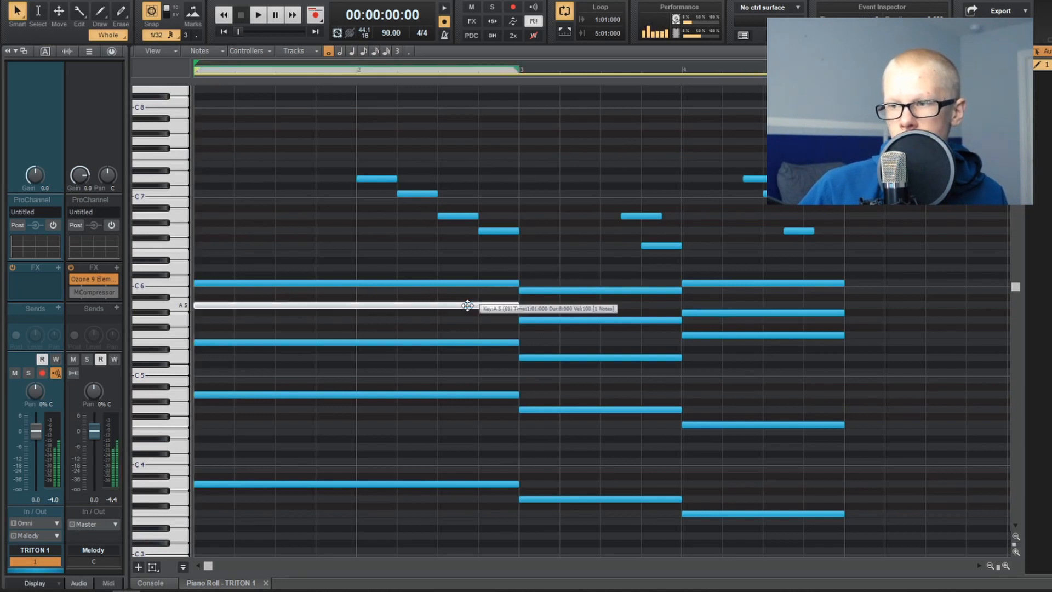
{"action": "left_click", "coordinate": [585, 320]}
{"action": "key", "text": "1"}
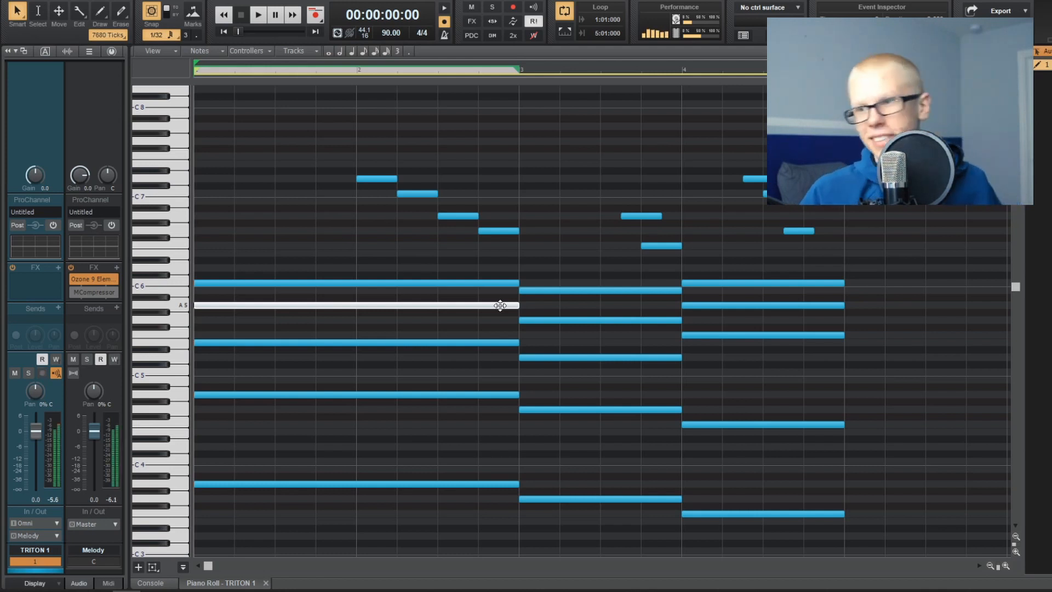
{"action": "key", "text": "space"}
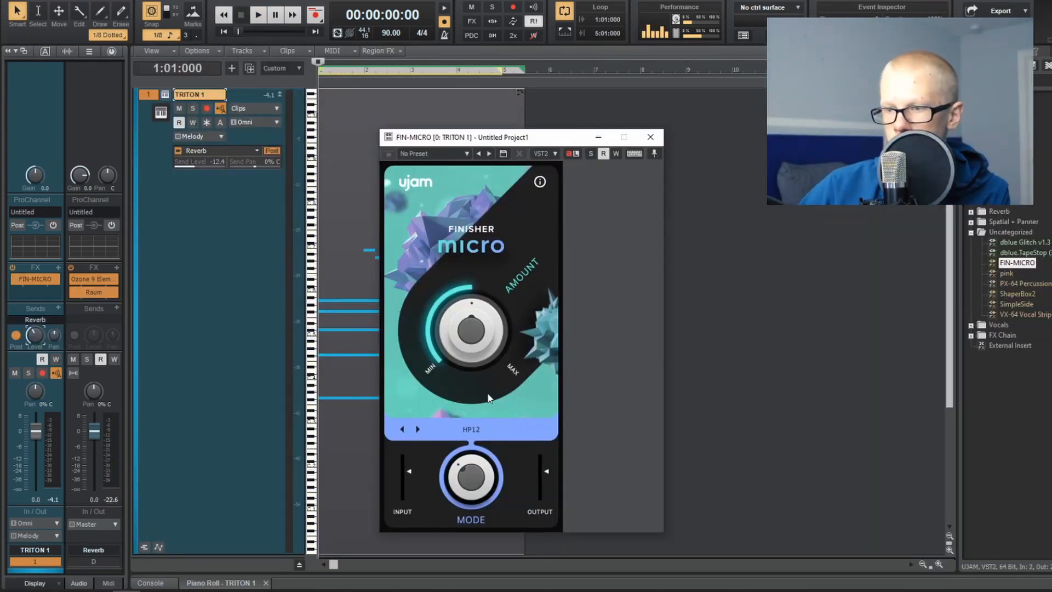
{"action": "key", "text": "space"}
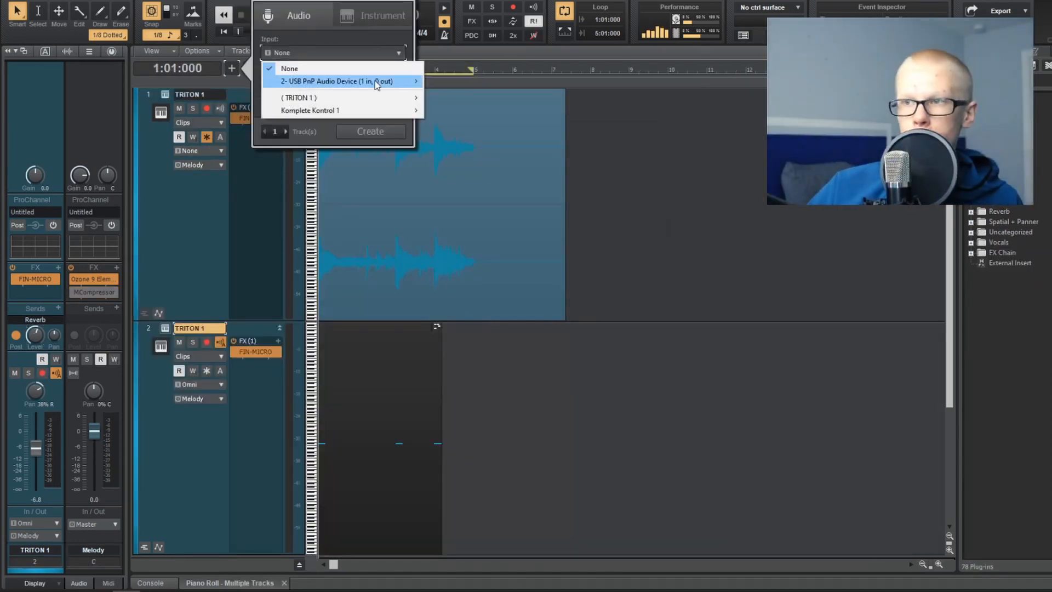
Step: Add an audio track using the USB PnP Audio Device as its input, arm it, and record a take
{"action": "mouse_move", "coordinate": [375, 81]}
{"action": "left_click", "coordinate": [466, 81]}
{"action": "left_click", "coordinate": [370, 132]}
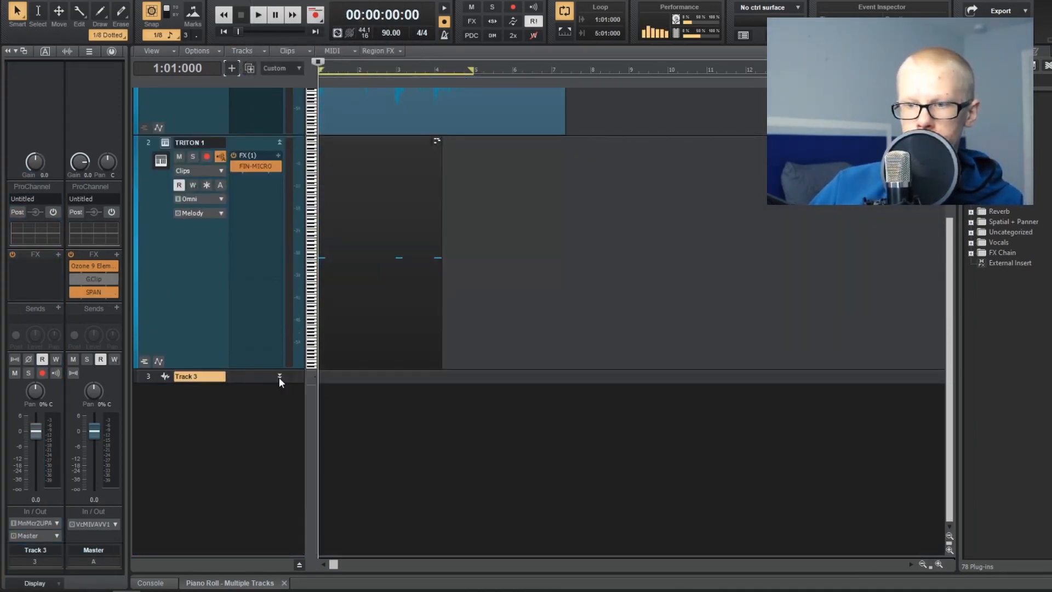
{"action": "left_click", "coordinate": [280, 376]}
{"action": "left_click", "coordinate": [206, 390]}
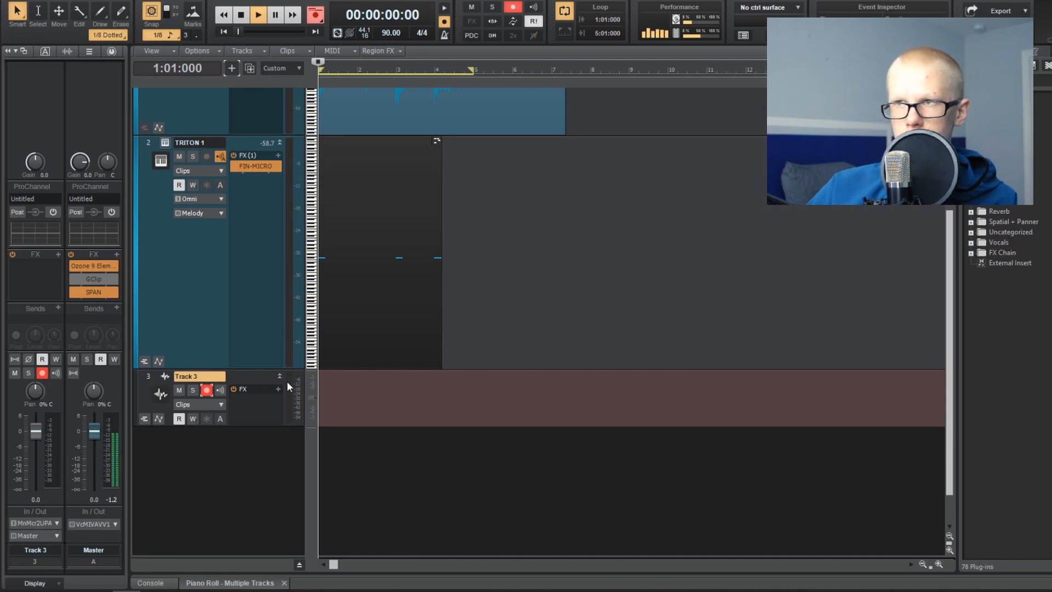
{"action": "key", "text": "space"}
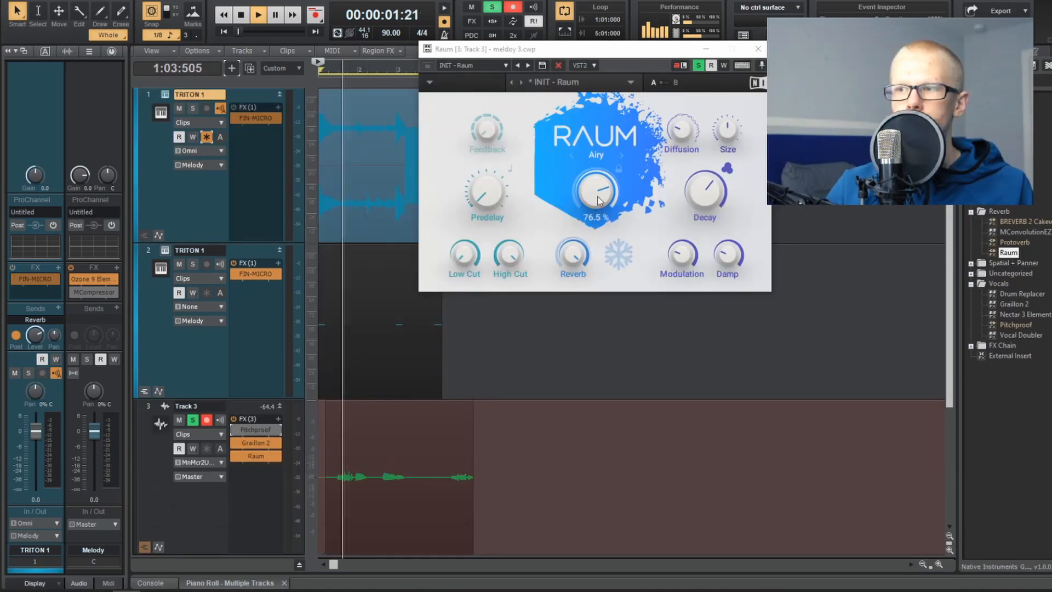
Step: Lower the Raum reverb mix on Track 3 to 38% during playback
{"action": "left_click_drag", "start_coordinate": [599, 200], "coordinate": [599, 238]}
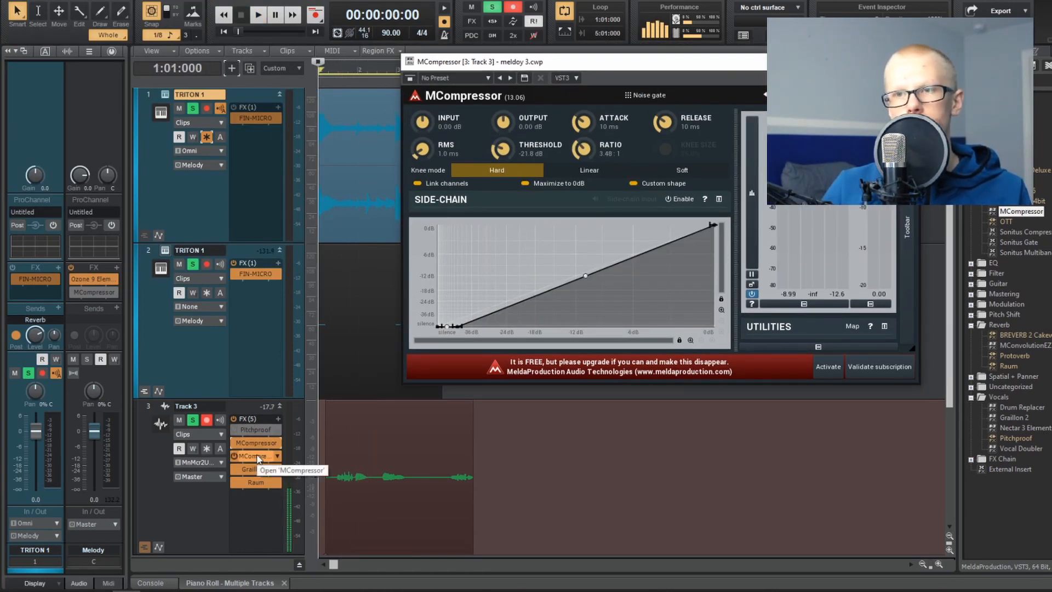
Step: Review the settings of the second MCompressor and of Graillon 2 on Track 3, playing the loop in between
{"action": "double_click", "coordinate": [257, 457]}
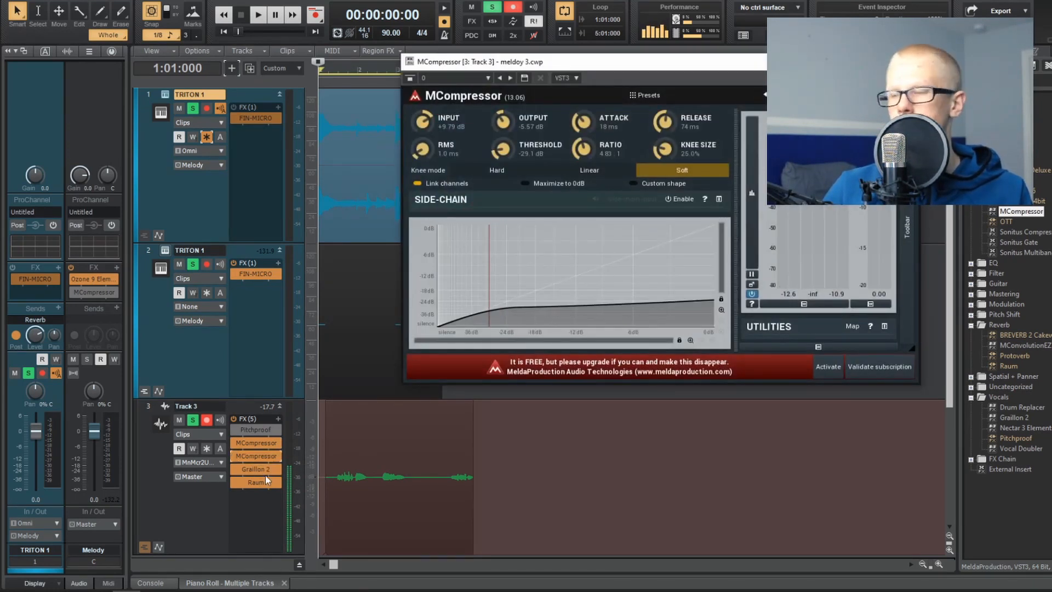
{"action": "key", "text": "space"}
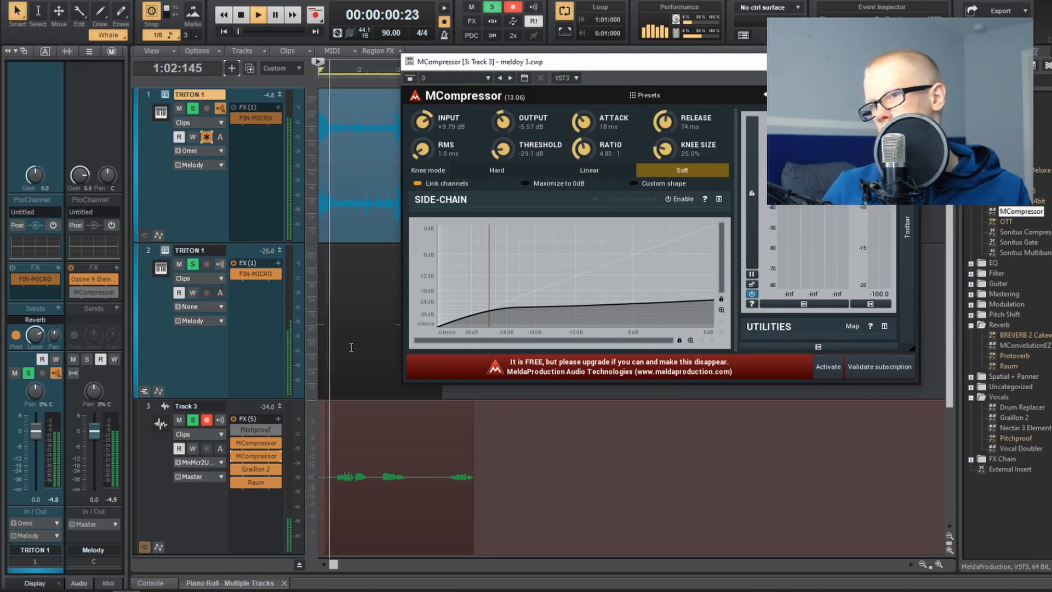
{"action": "key", "text": "space"}
{"action": "left_click", "coordinate": [256, 470]}
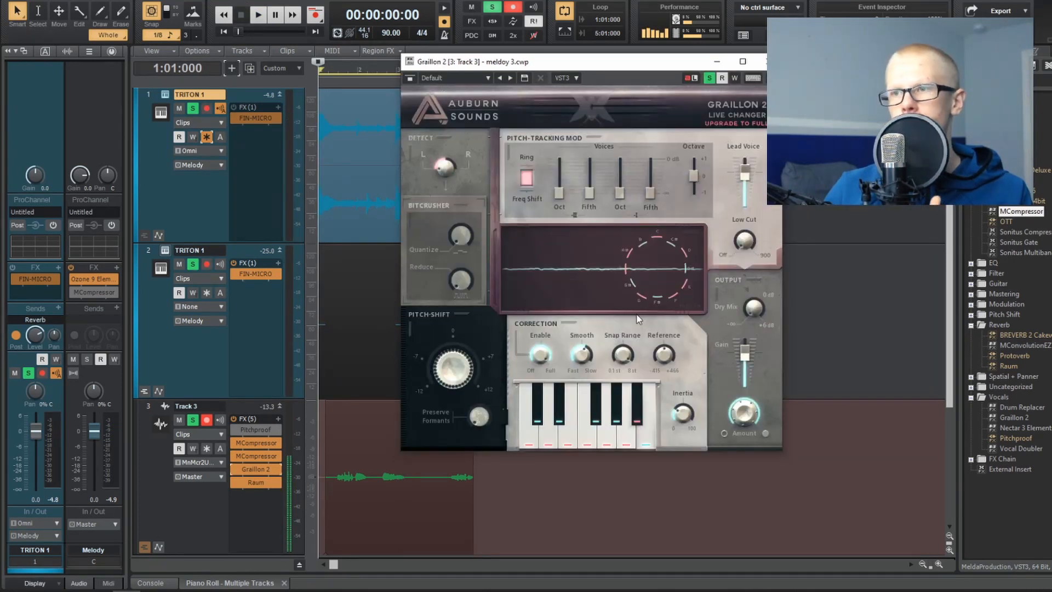
{"action": "mouse_move", "coordinate": [577, 74]}
{"action": "left_mouse_down"}
{"action": "mouse_move", "coordinate": [564, 87]}
{"action": "mouse_move", "coordinate": [583, 71]}
{"action": "left_mouse_up"}
Step: Set Track 3's Raum mix to 84% during playback and add EchoBoy after Raum in the effects chain
{"action": "left_click", "coordinate": [257, 486]}
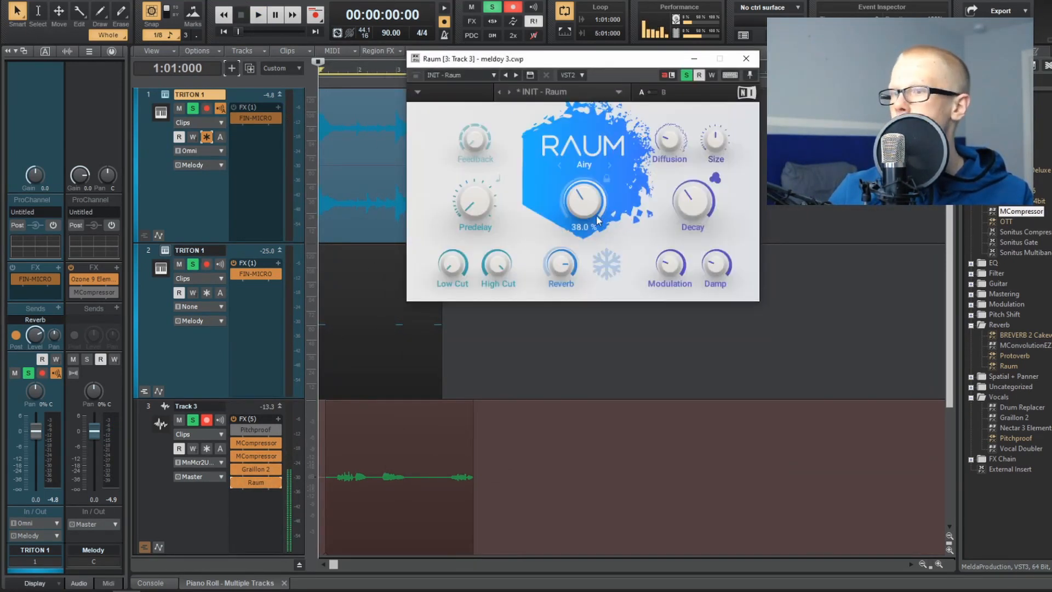
{"action": "key", "text": "space"}
{"action": "left_click_drag", "start_coordinate": [583, 202], "coordinate": [583, 153]}
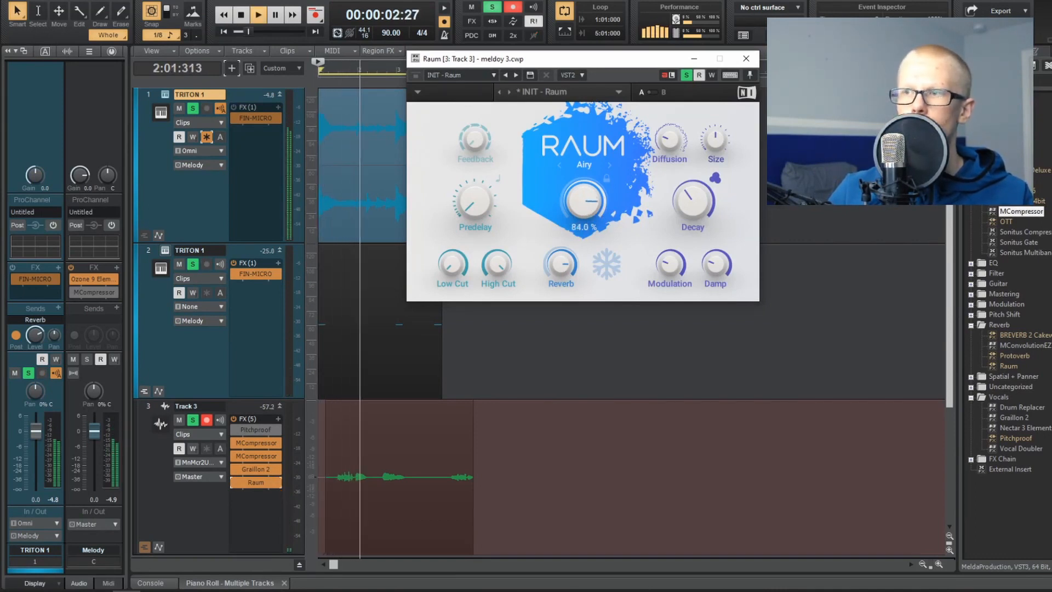
{"action": "left_click", "coordinate": [747, 59]}
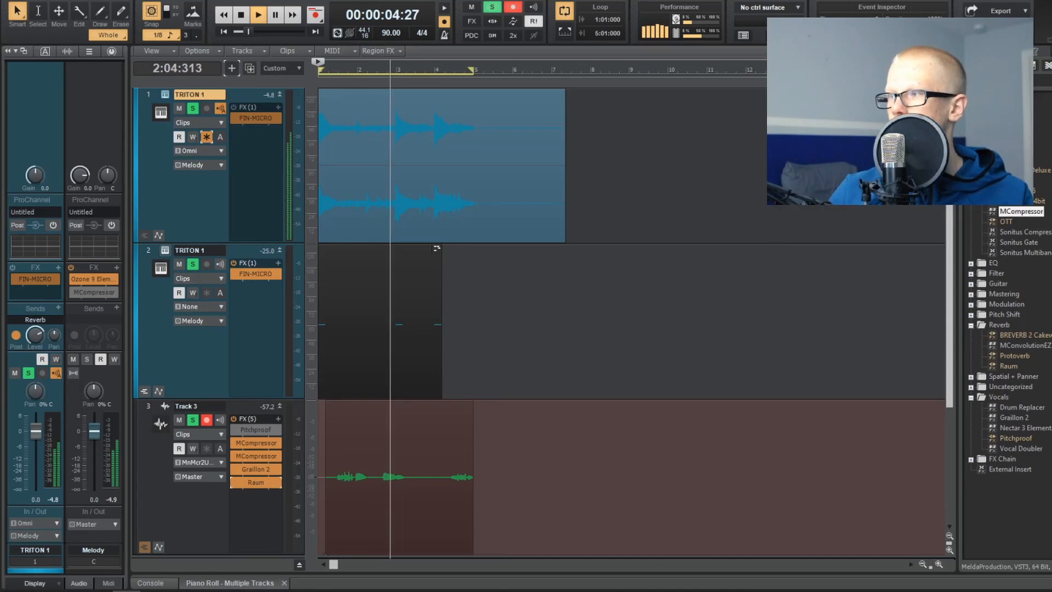
{"action": "scroll", "coordinate": [1020, 247], "scroll_direction": "up", "scroll_amount": 2}
{"action": "left_click_drag", "start_coordinate": [1012, 129], "coordinate": [258, 519]}
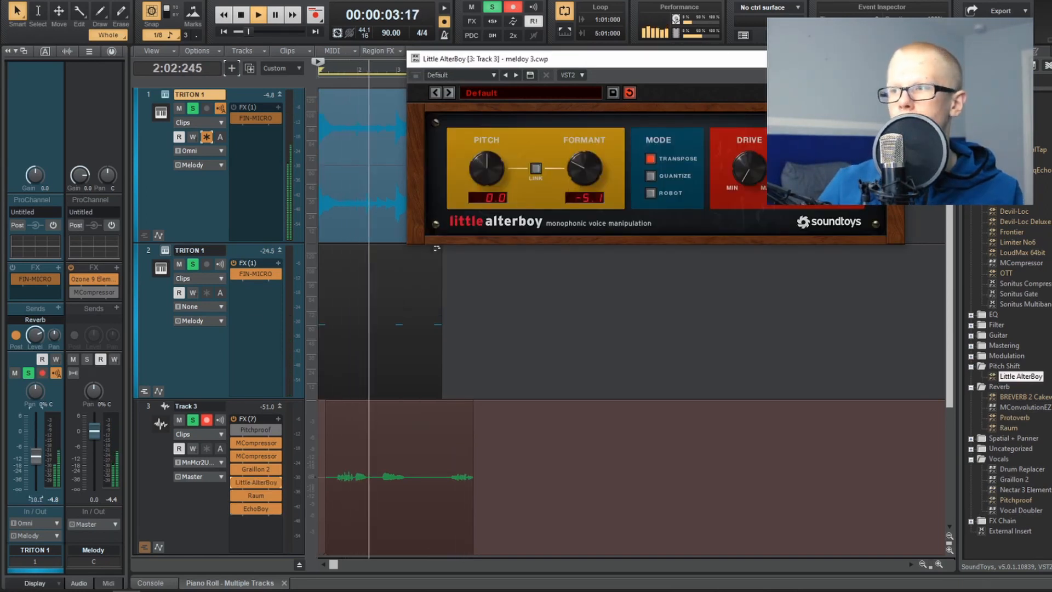
Step: Lower the Little AlterBoy formant on Track 3 to -6.8, replay the loop, and fine-tune the formant
{"action": "left_click_drag", "start_coordinate": [590, 152], "coordinate": [587, 176]}
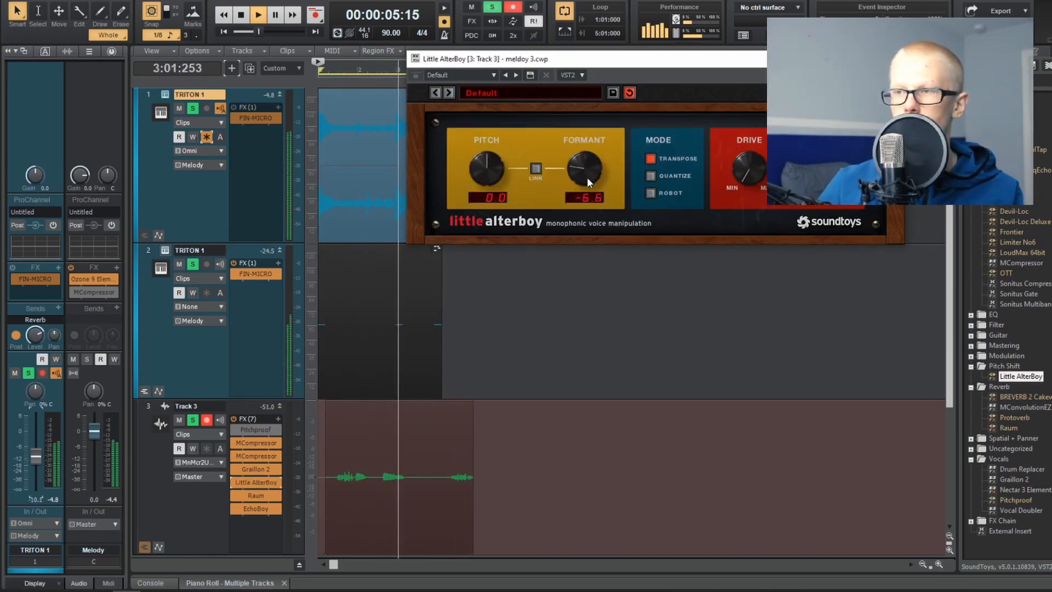
{"action": "key", "text": "w"}
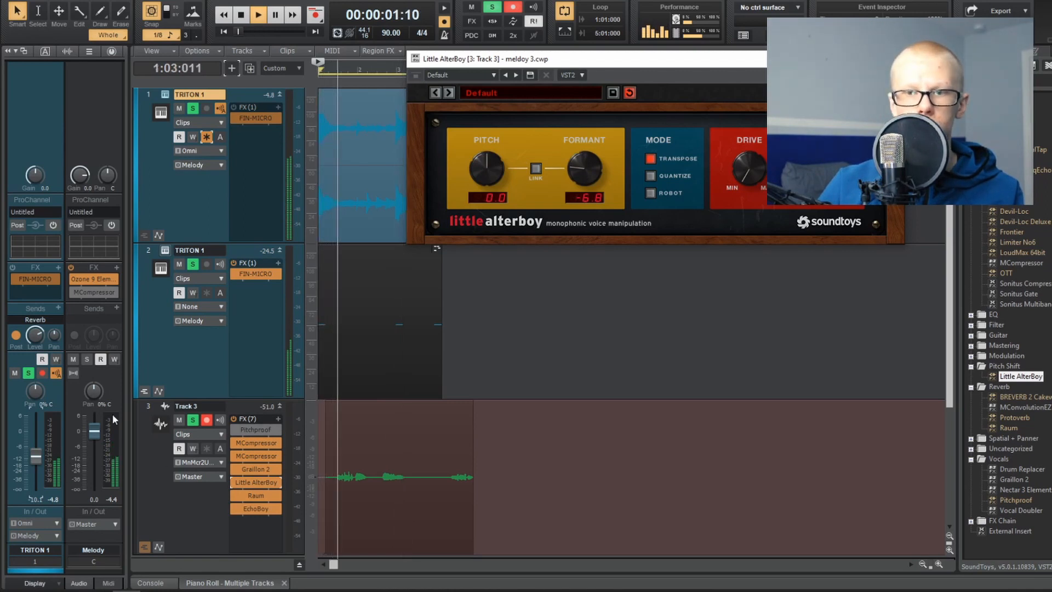
{"action": "left_click_drag", "start_coordinate": [584, 186], "coordinate": [599, 171]}
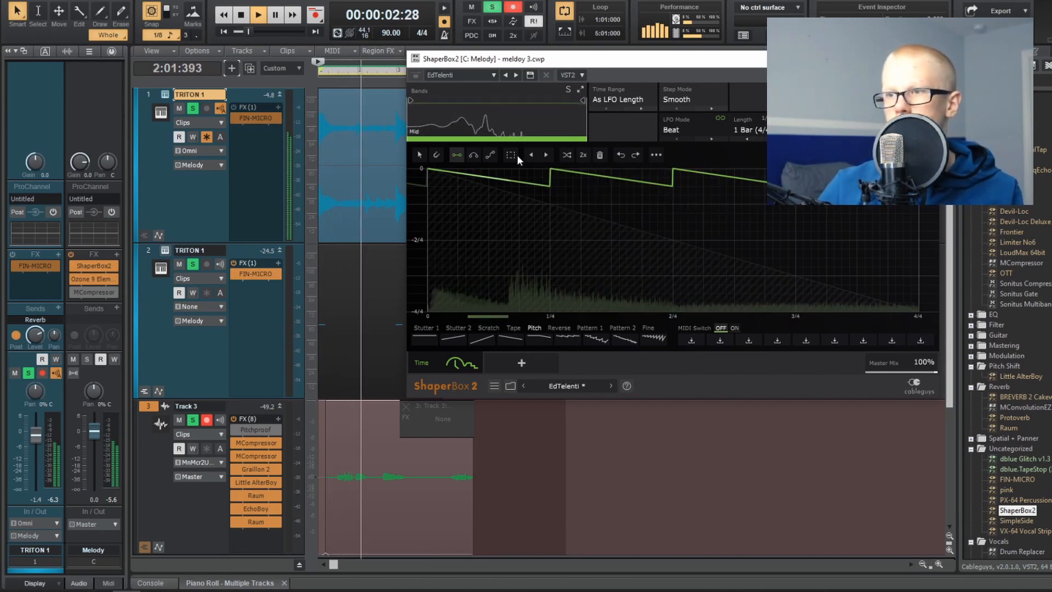
Step: Switch the Melody bus's ShaperBox2 curve editor to its pointer tool, and freeze the first TRITON 1 track for playback
{"action": "left_click", "coordinate": [423, 157]}
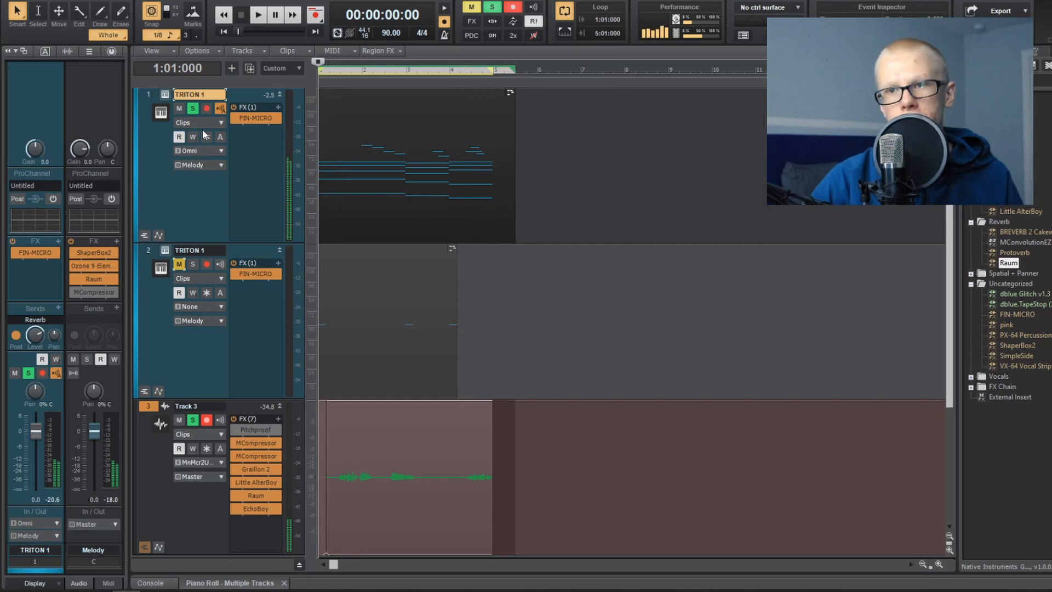
{"action": "left_click", "coordinate": [206, 137]}
{"action": "key", "text": "space"}
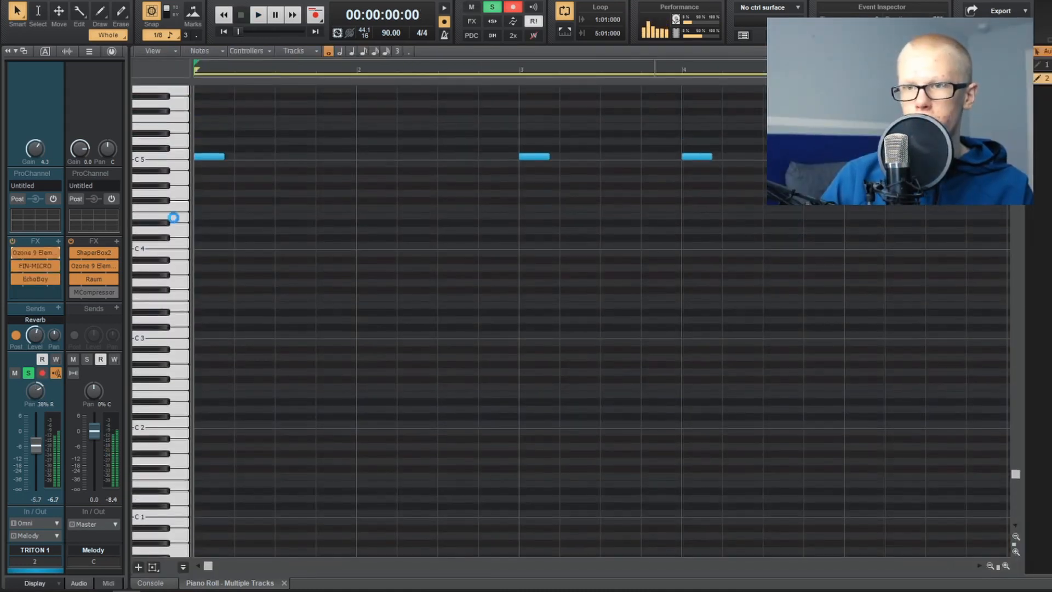
Step: Copy the second TRITON 1 track's three C5 notes an octave up to C6 and play them
{"action": "scroll", "coordinate": [169, 201], "scroll_direction": "up", "scroll_amount": 1}
{"action": "left_click", "coordinate": [185, 164]}
{"action": "left_click_drag", "start_coordinate": [210, 163], "coordinate": [203, 140]}
{"action": "key", "text": "space"}
{"action": "key", "text": "space"}
{"action": "key", "text": "space"}
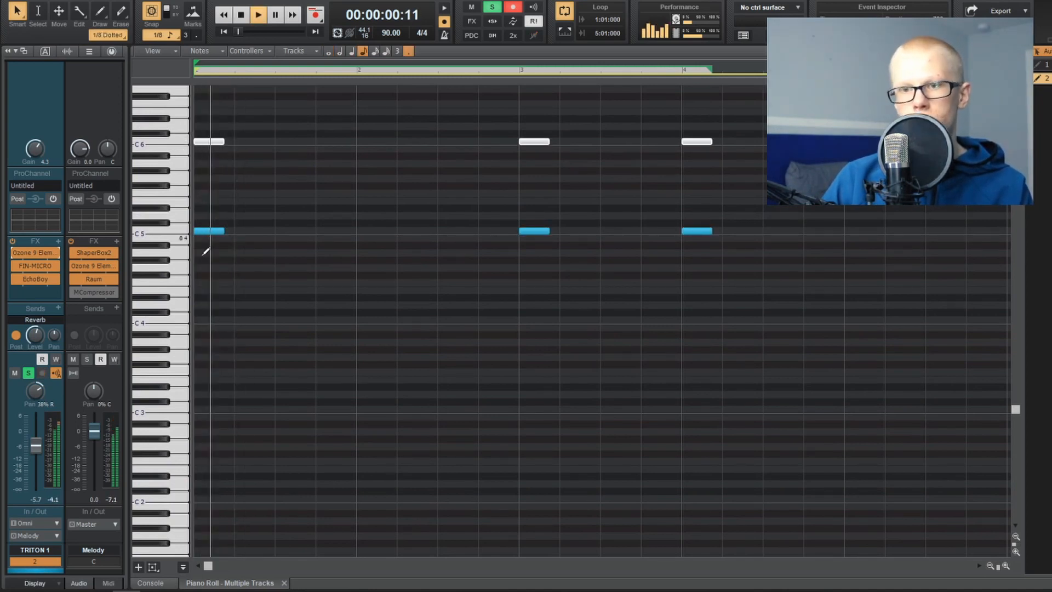
{"action": "key", "text": "space"}
{"action": "key", "text": "space"}
Step: Unsolo the second TRITON 1 track and review the clips of all tracks in the track view during playback
{"action": "left_click", "coordinate": [27, 373]}
{"action": "key", "text": "d"}
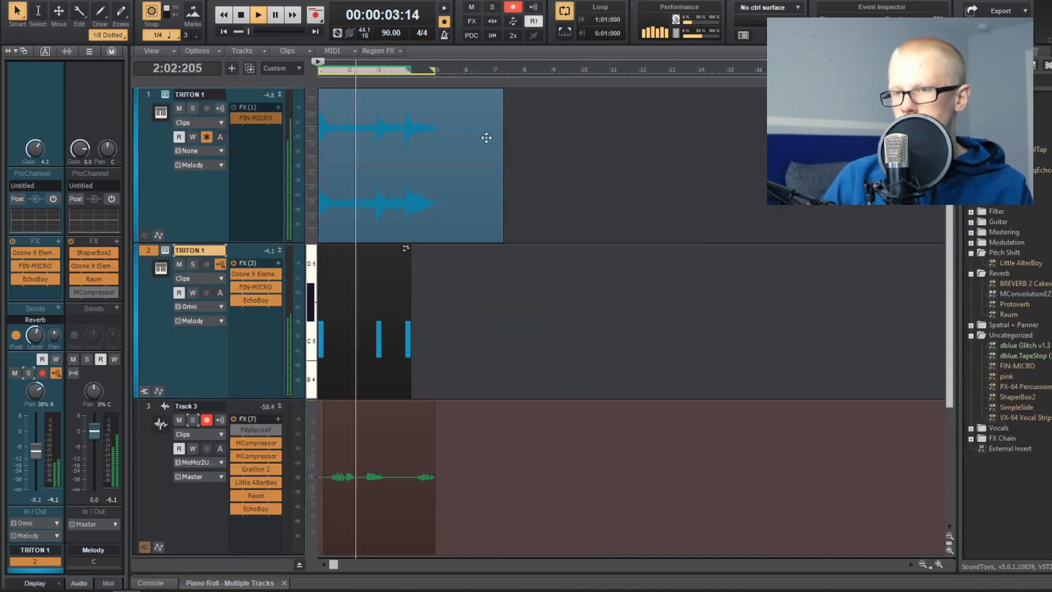
{"action": "scroll", "coordinate": [504, 234], "scroll_direction": "up", "scroll_amount": 2}
{"action": "scroll", "coordinate": [504, 234], "scroll_direction": "up", "scroll_amount": 1}
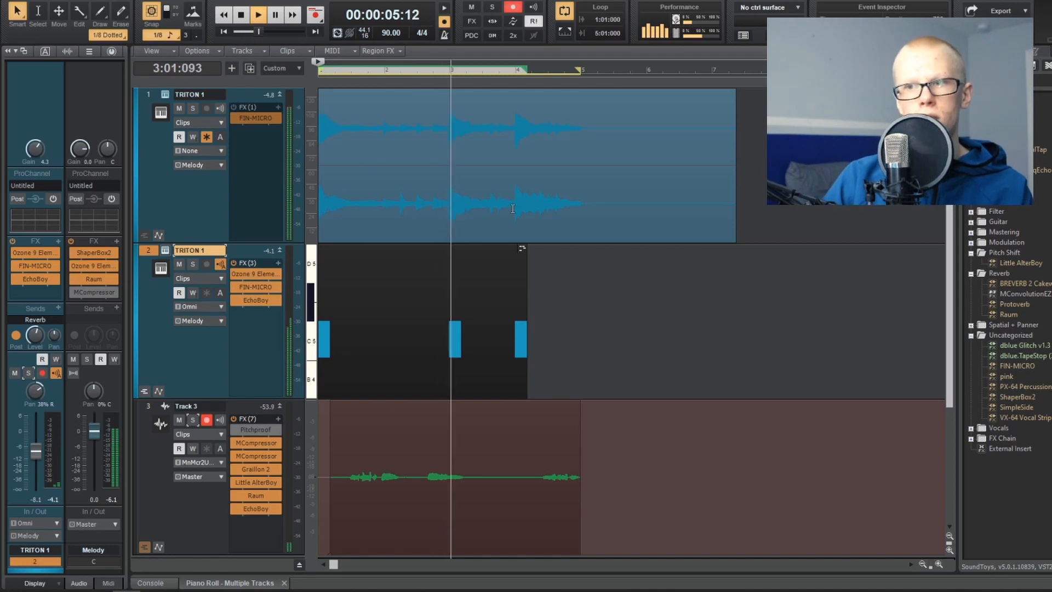
{"action": "scroll", "coordinate": [512, 209], "scroll_direction": "up", "scroll_amount": 1}
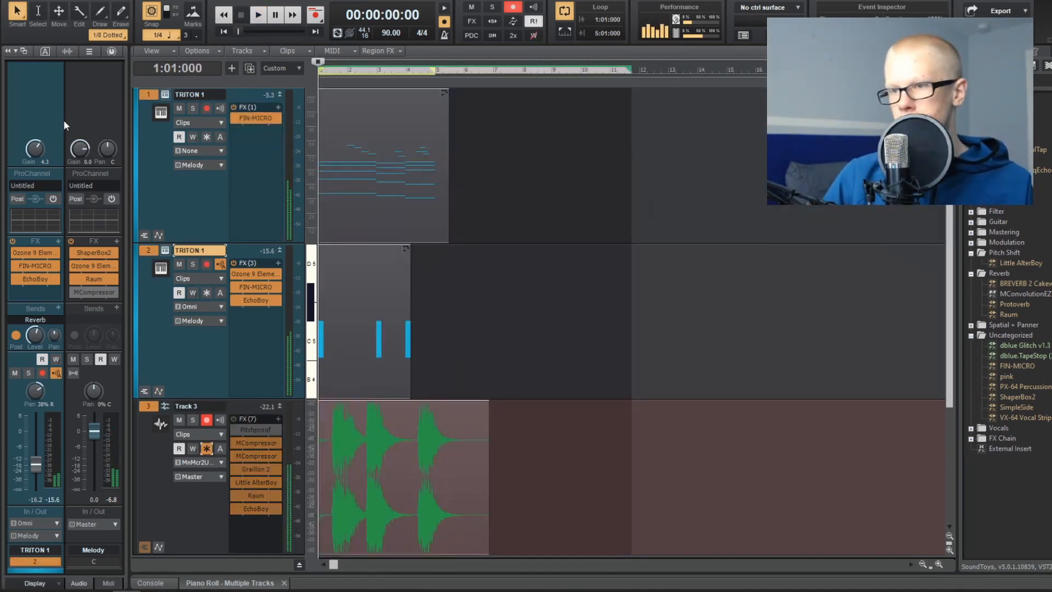
Step: Transpose the selected clips by 2, including audio with the Radius Mix-Advanced type, and play the layered arrangement
{"action": "left_click", "coordinate": [64, 120]}
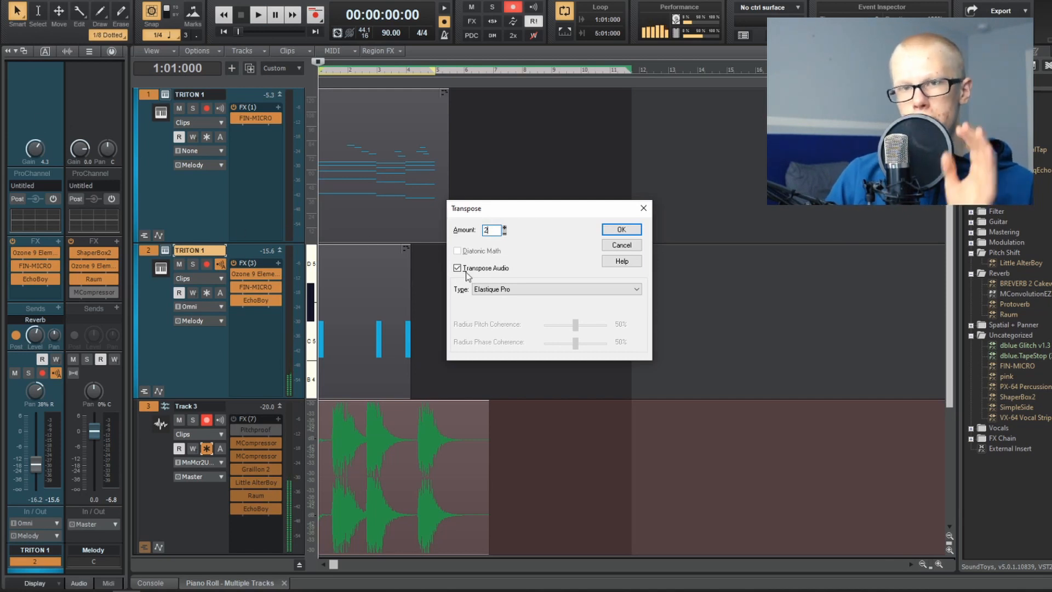
{"action": "left_click", "coordinate": [495, 289]}
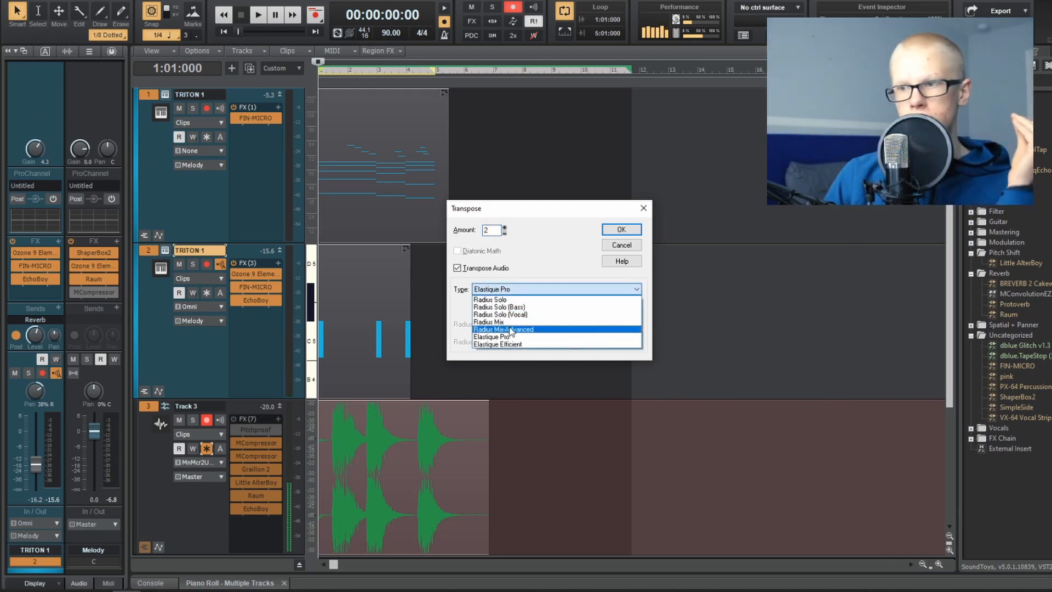
{"action": "left_click", "coordinate": [531, 331]}
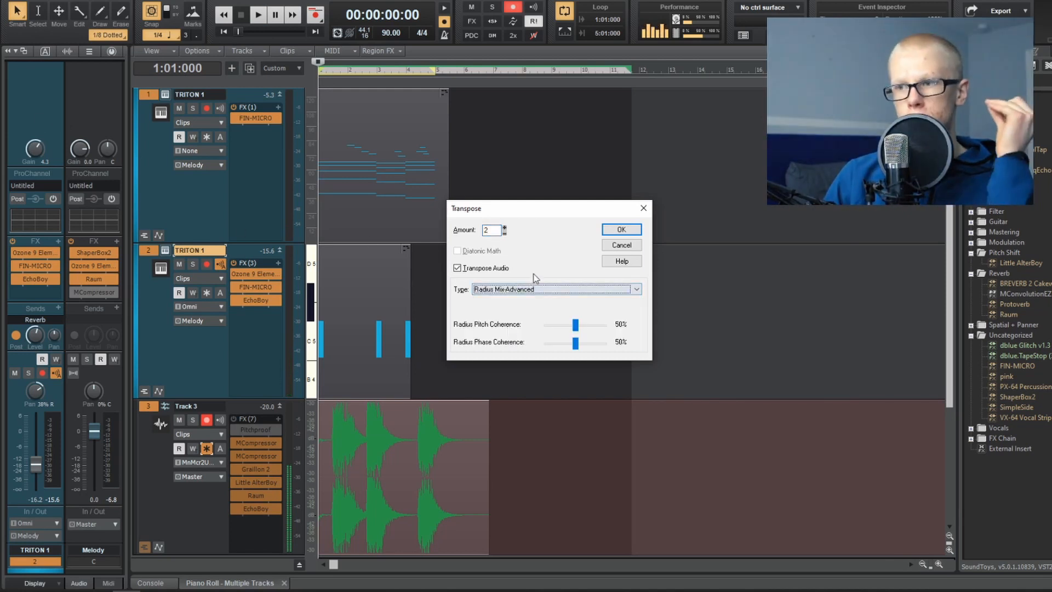
{"action": "left_click", "coordinate": [617, 233]}
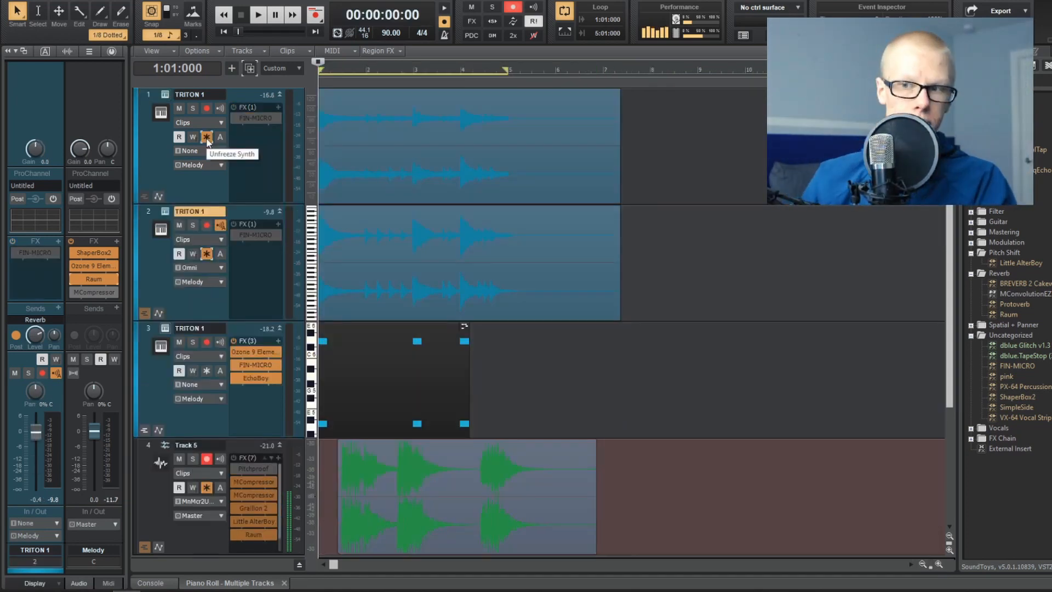
{"action": "key", "text": "space"}
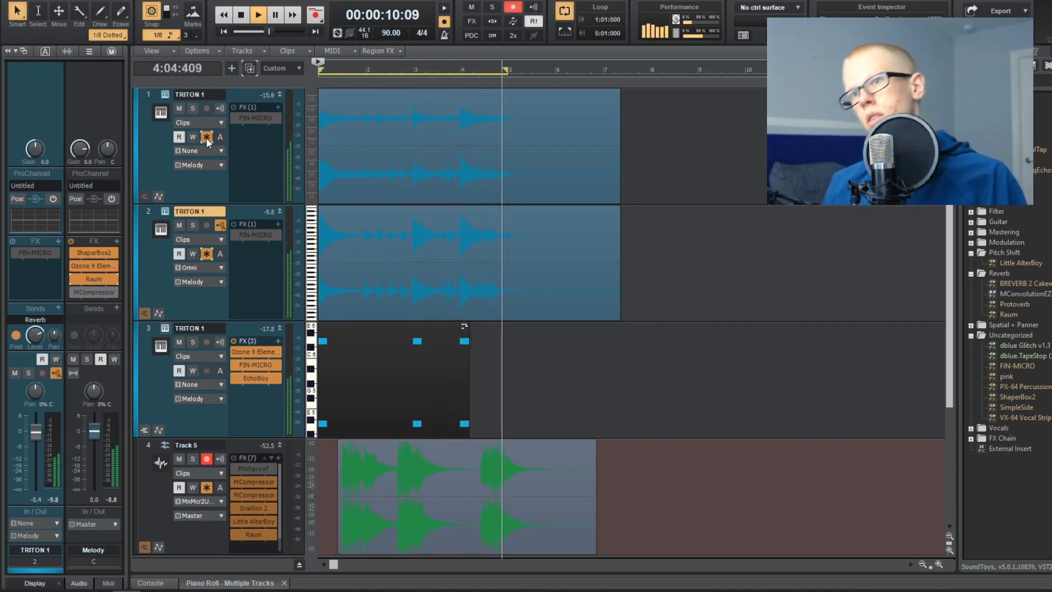
{"action": "key", "text": "space"}
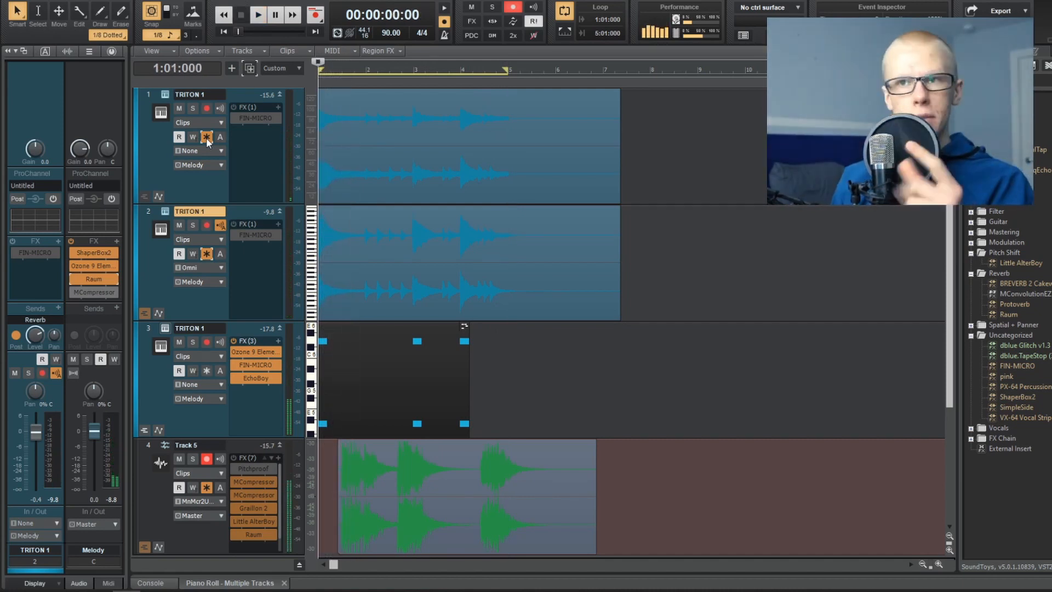